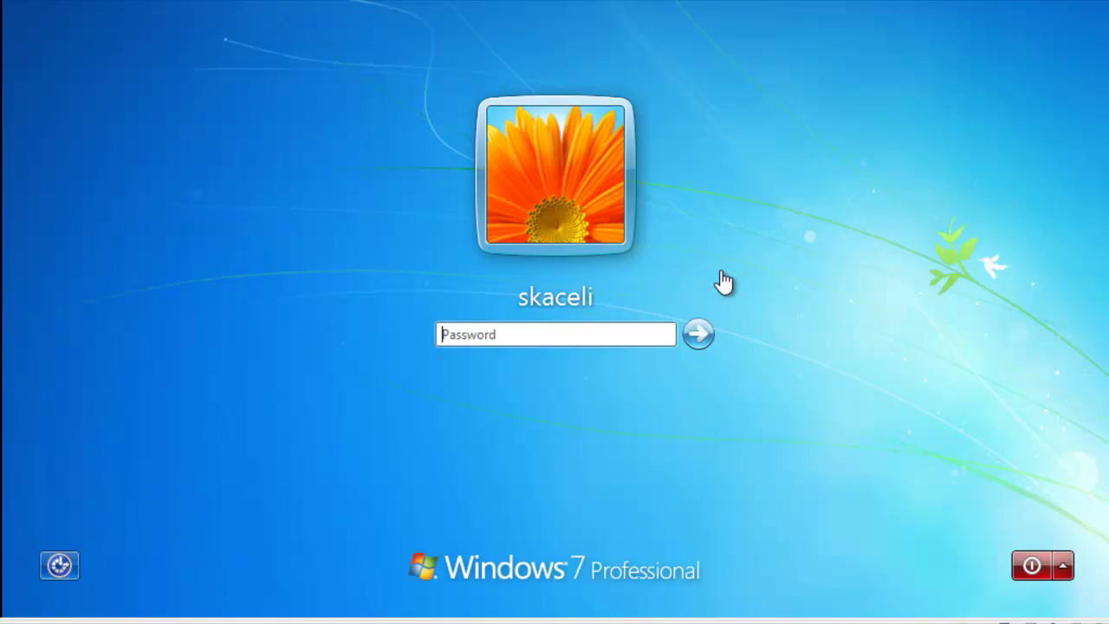
Step: Log in to the Windows account by entering the account password
type("******")
key("Return")
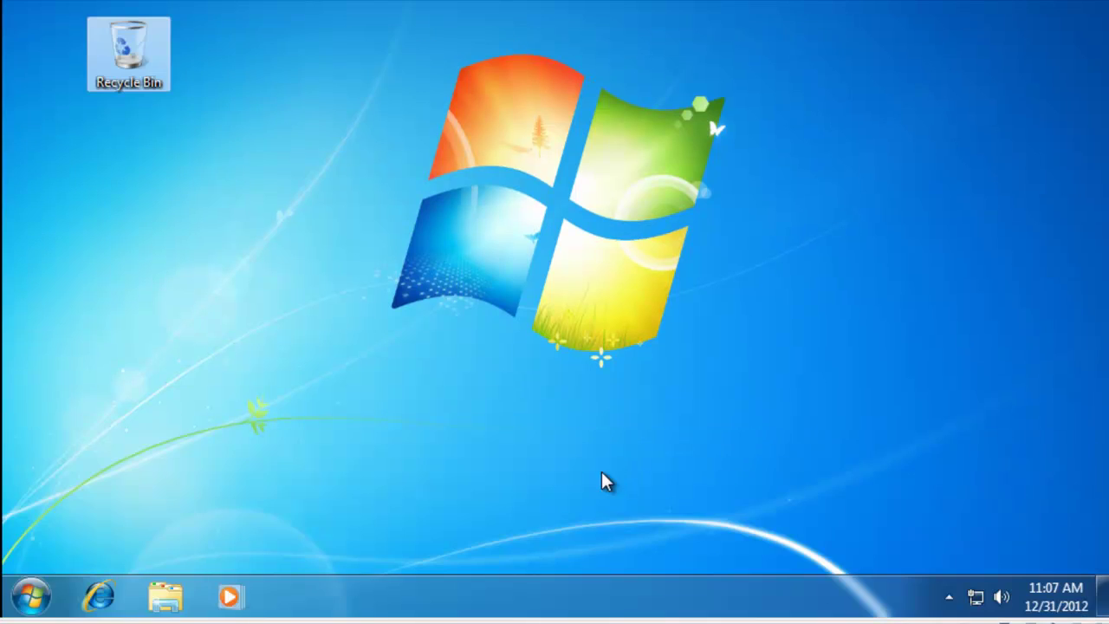
Step: Browse the full list of installed programs, switching between the main list and all programs
left_click(31, 596)
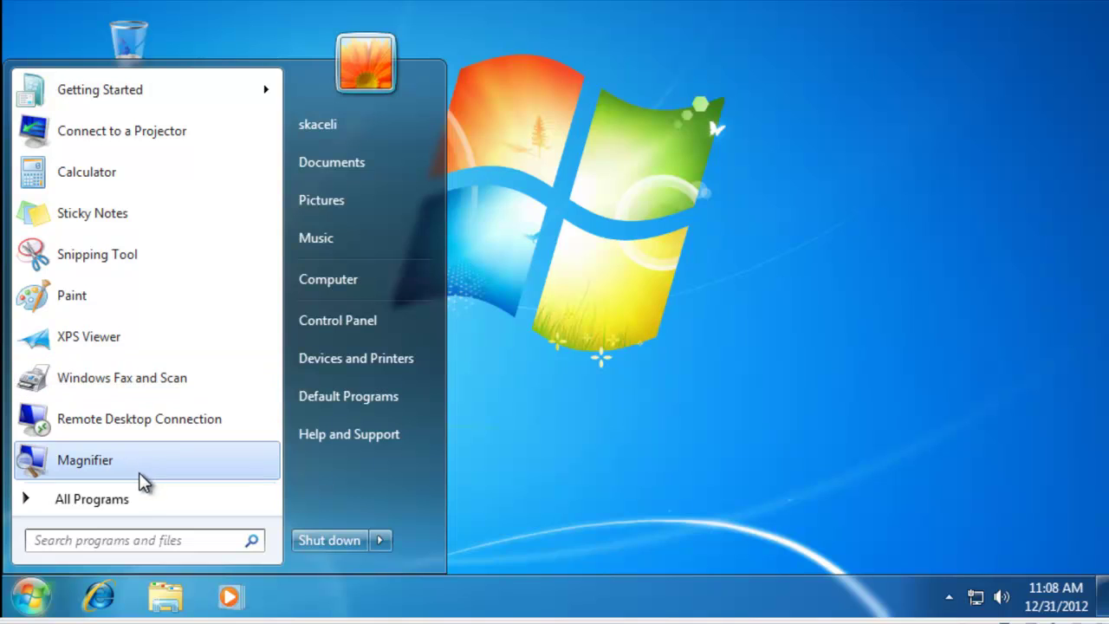
left_click(123, 502)
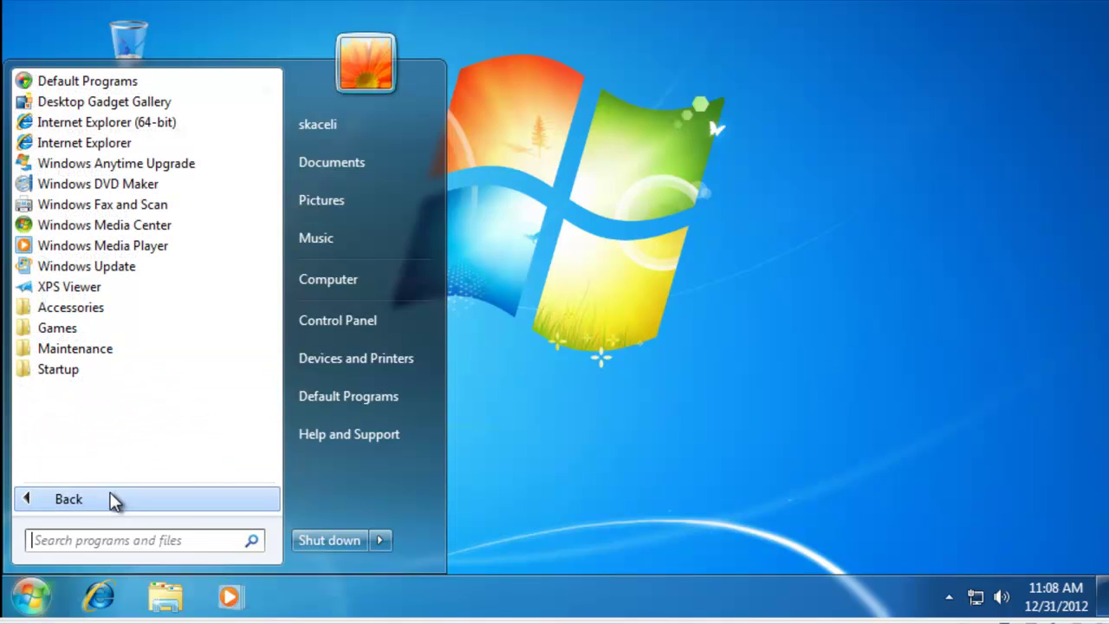
left_click(74, 501)
left_click(95, 502)
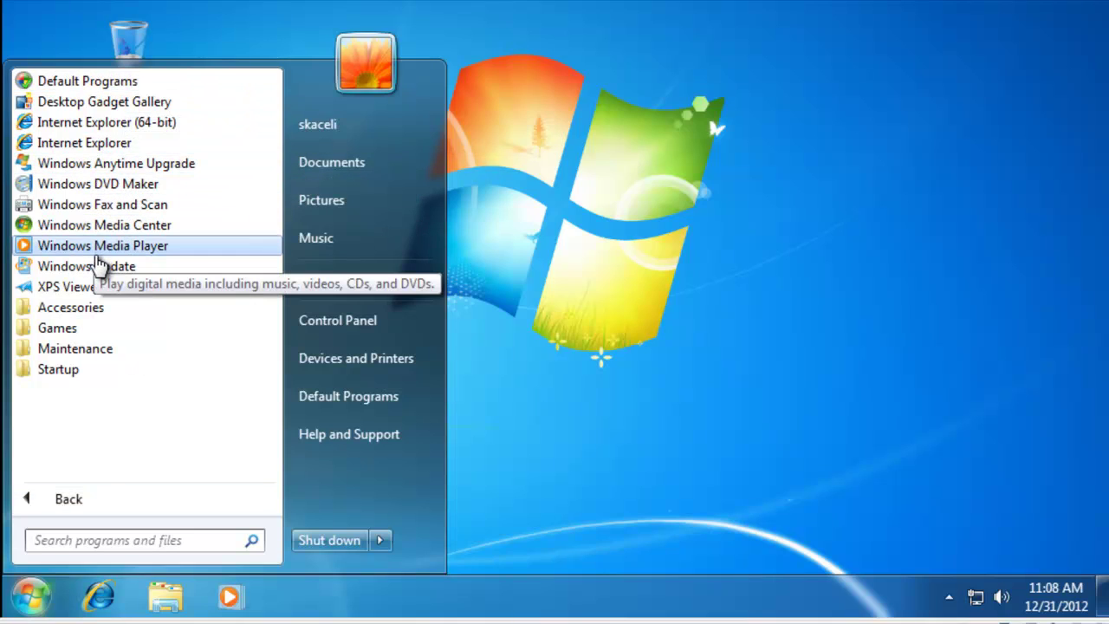
Step: Launch the Command Prompt by searching programs for cmd, and close its window
left_click(104, 540)
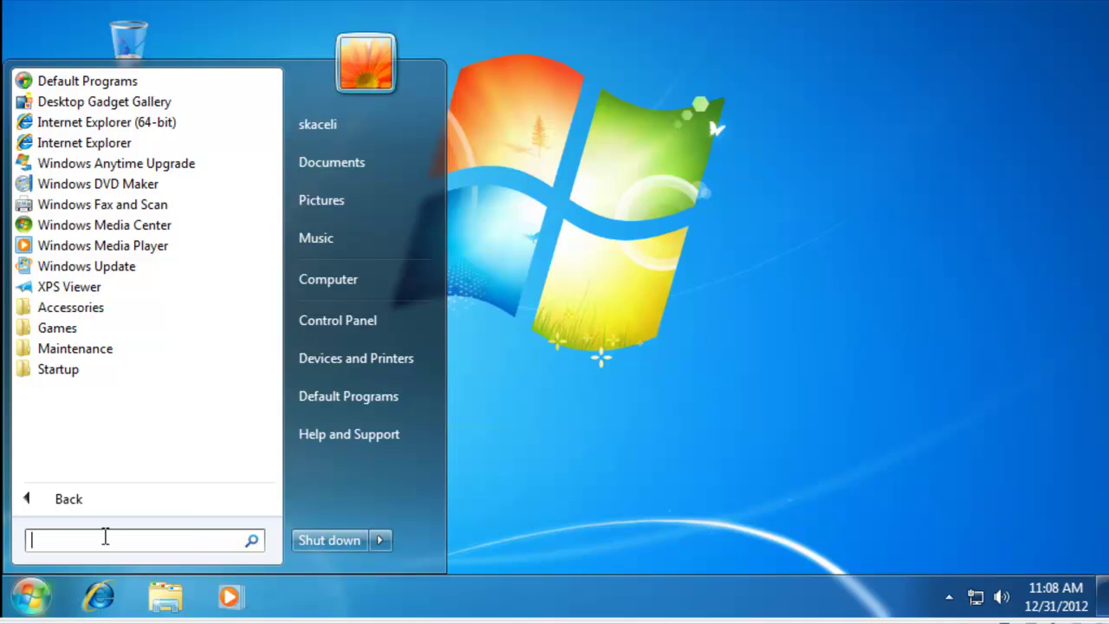
type("comm")
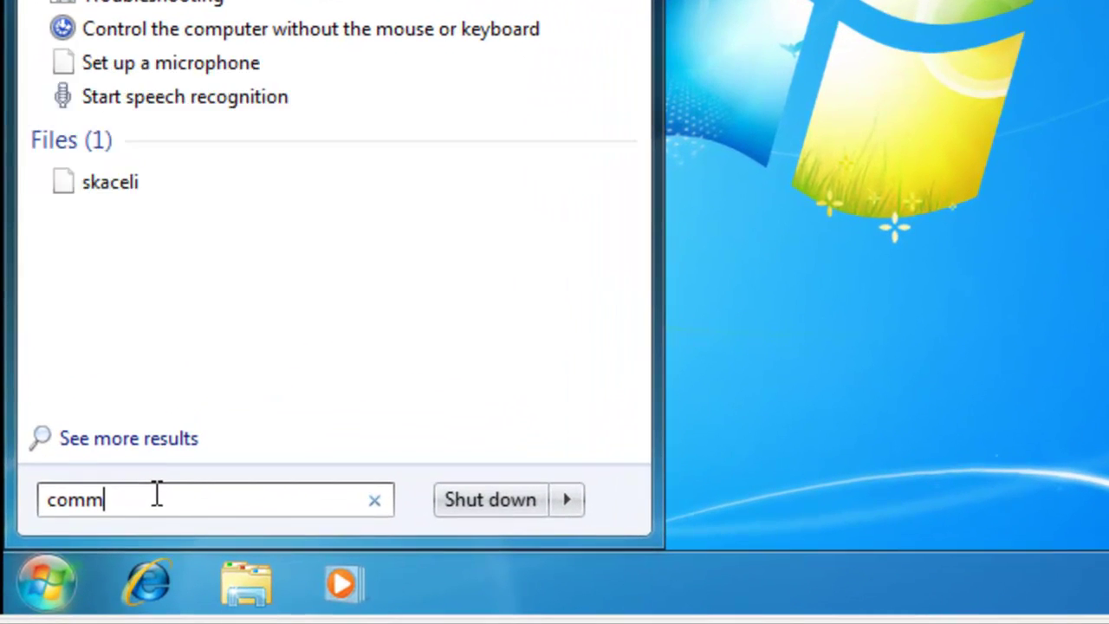
key("BackSpace")
key("BackSpace")
key("BackSpace")
type("md")
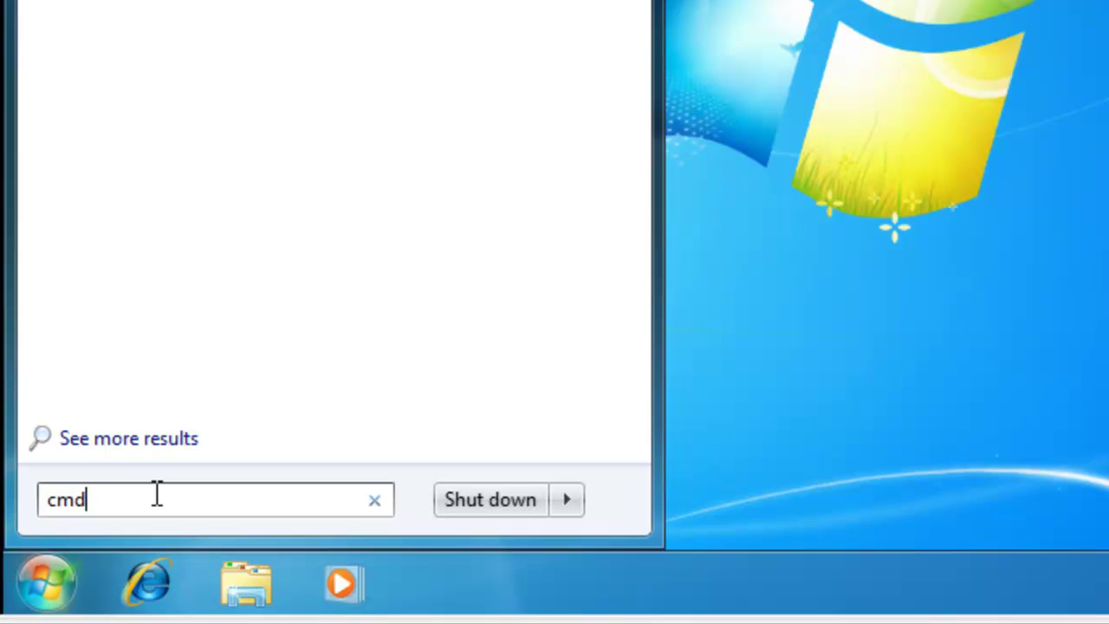
key("Escape")
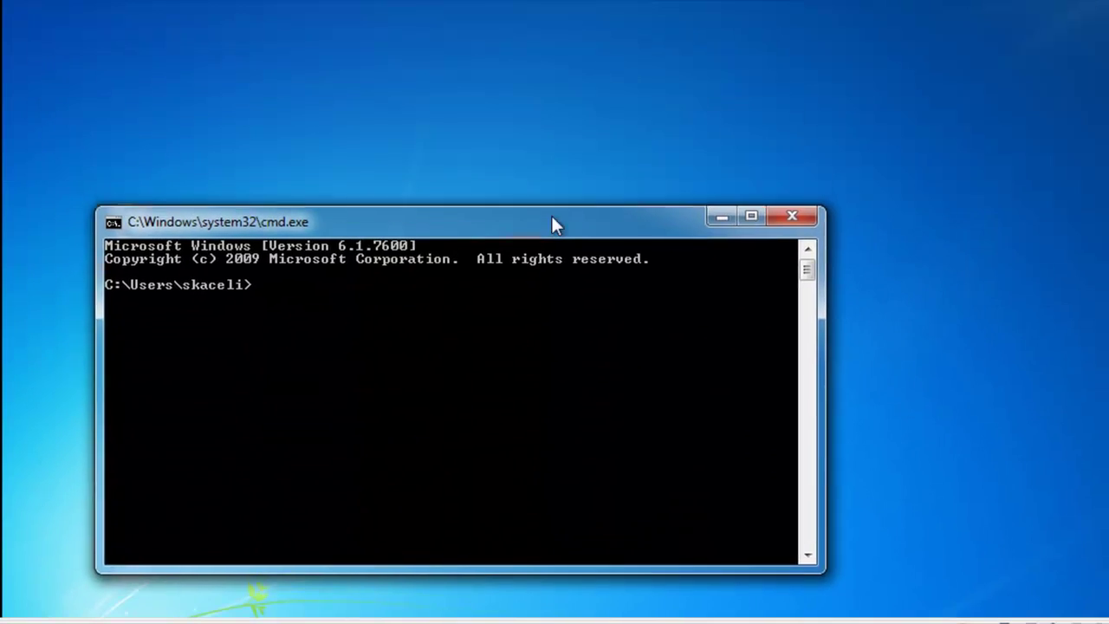
key("super")
left_click(796, 47)
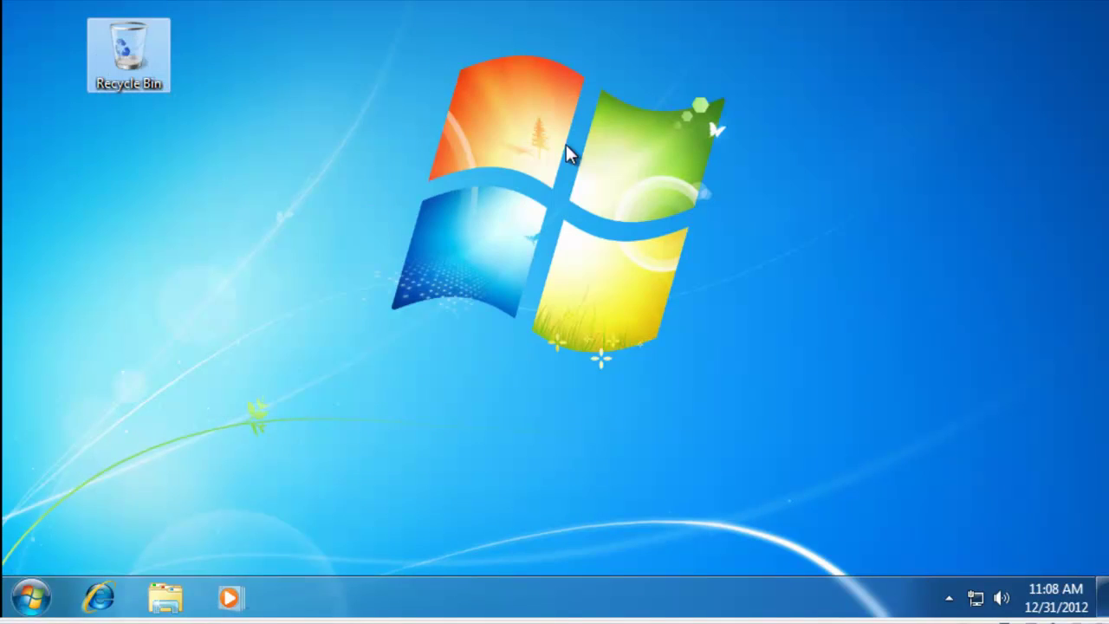
Step: Open Computer and view the folders on Local Disk (C:)
left_click(31, 596)
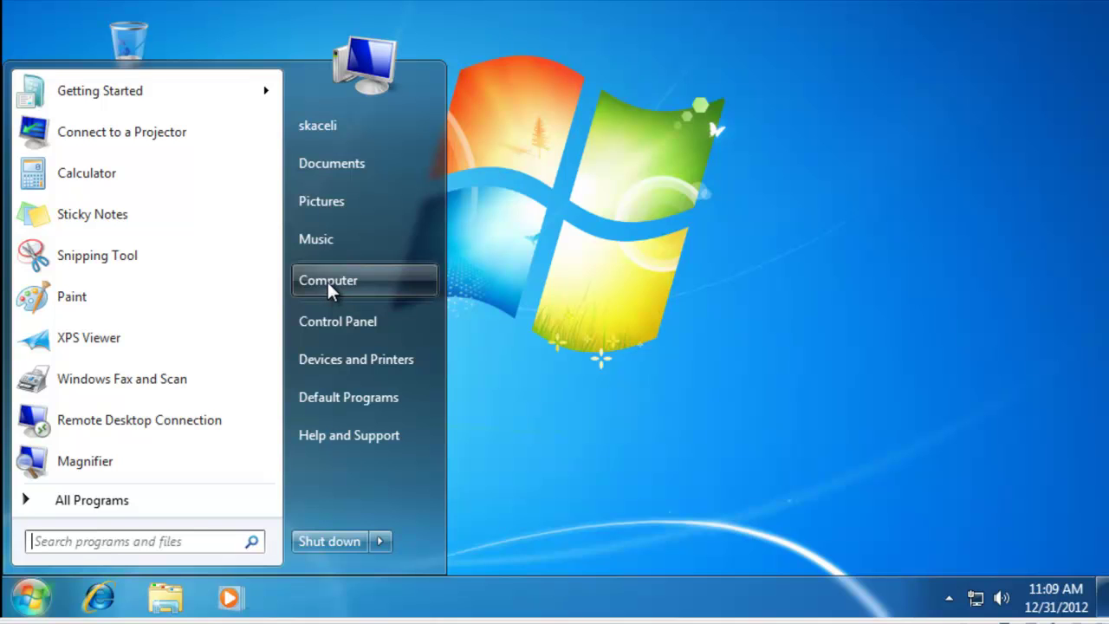
left_click(329, 291)
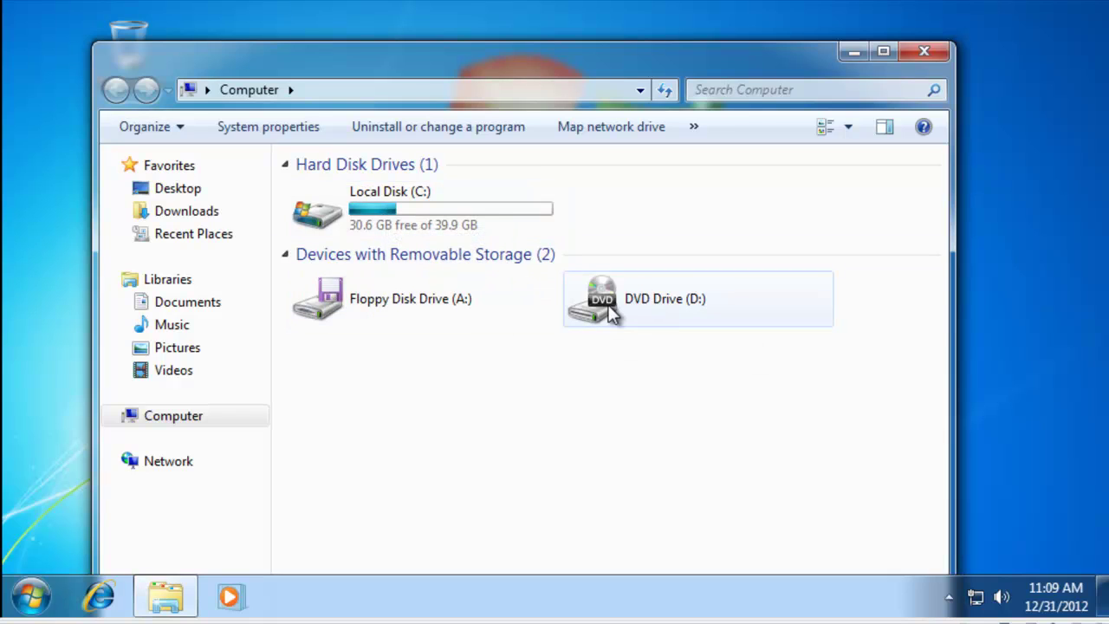
left_click(404, 206)
double_click(405, 205)
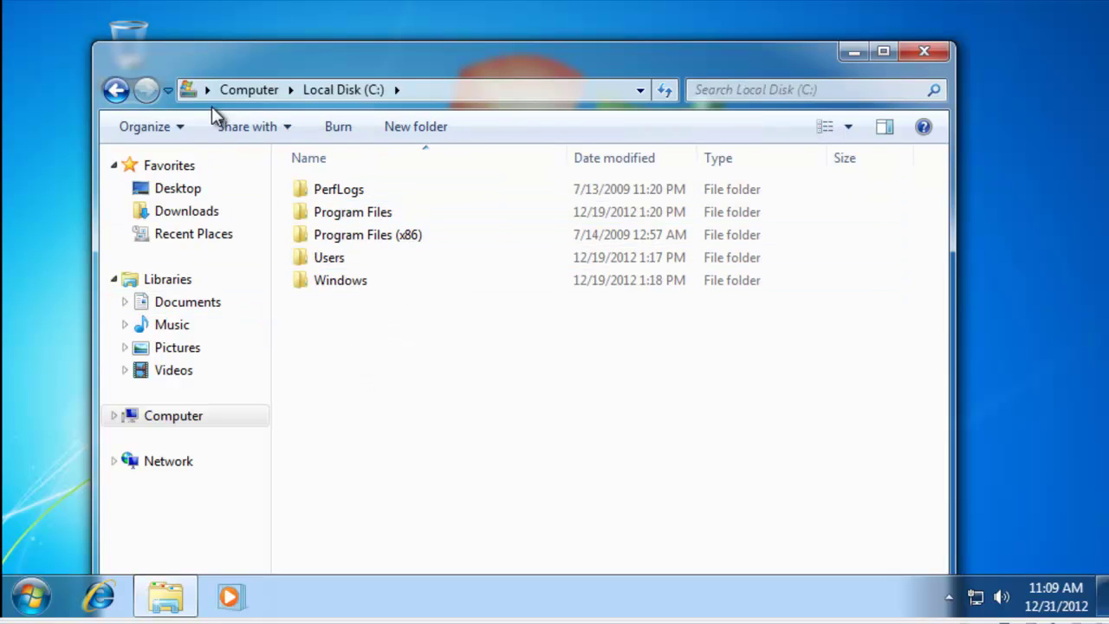
Step: Show the Computer icon on the desktop and move it lower than the Recycle Bin, with the Local Disk (C:) window minimized
left_click(30, 596)
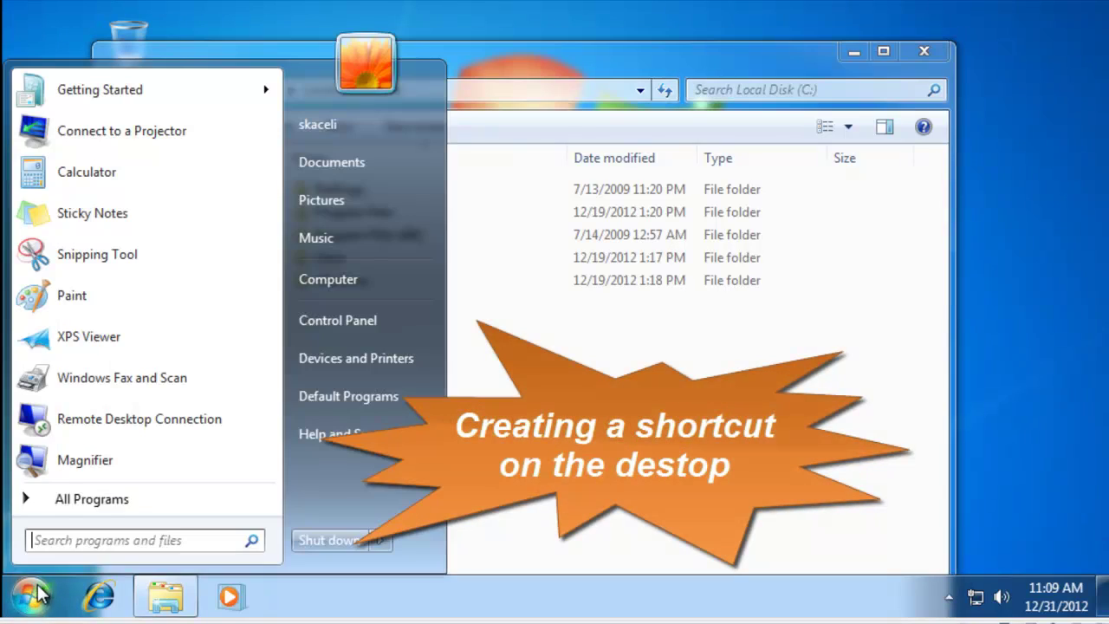
right_click(334, 292)
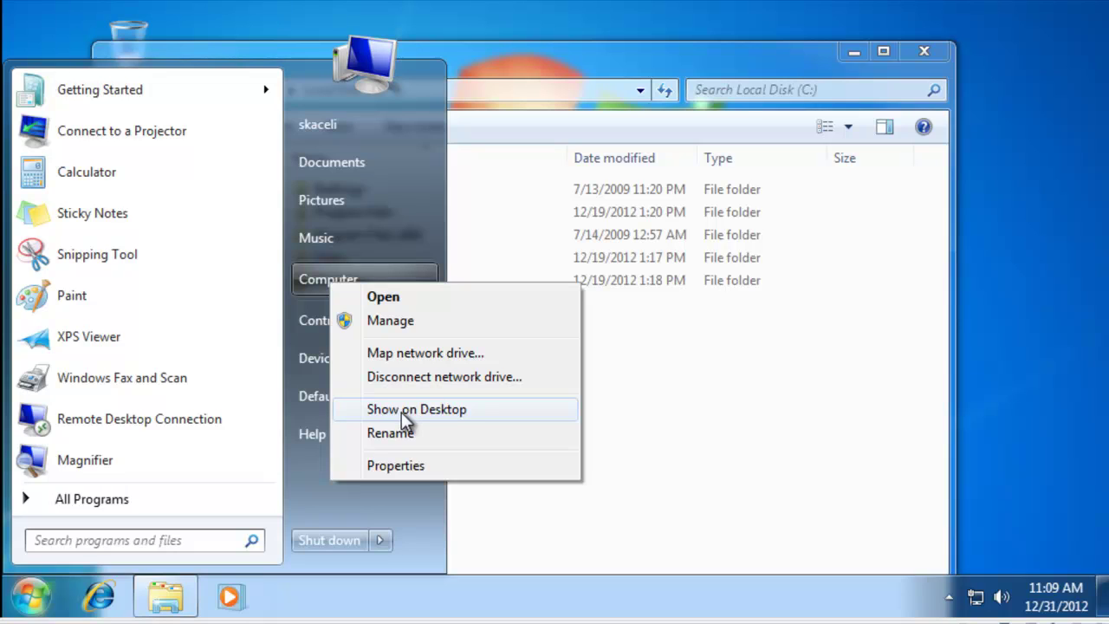
left_click(406, 411)
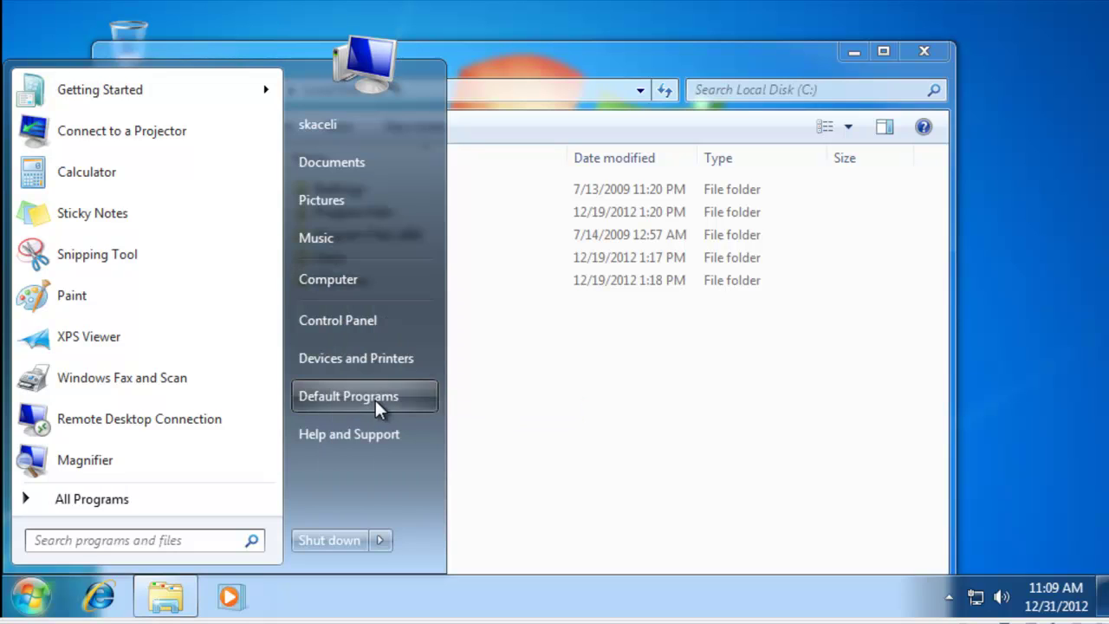
left_click(852, 60)
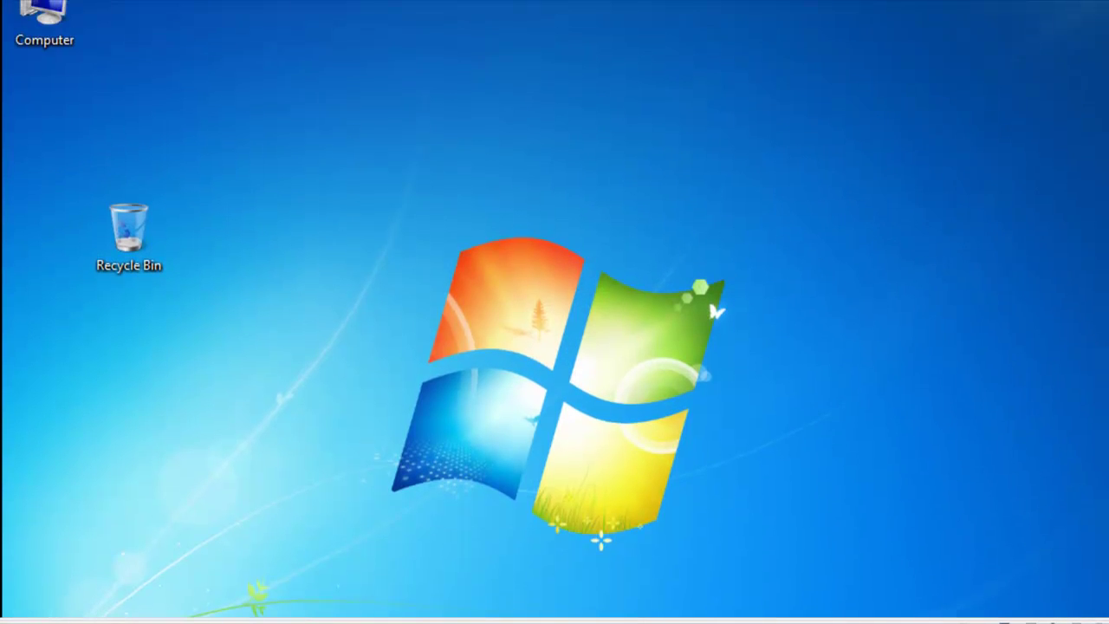
left_click_drag(30, 21, 71, 395)
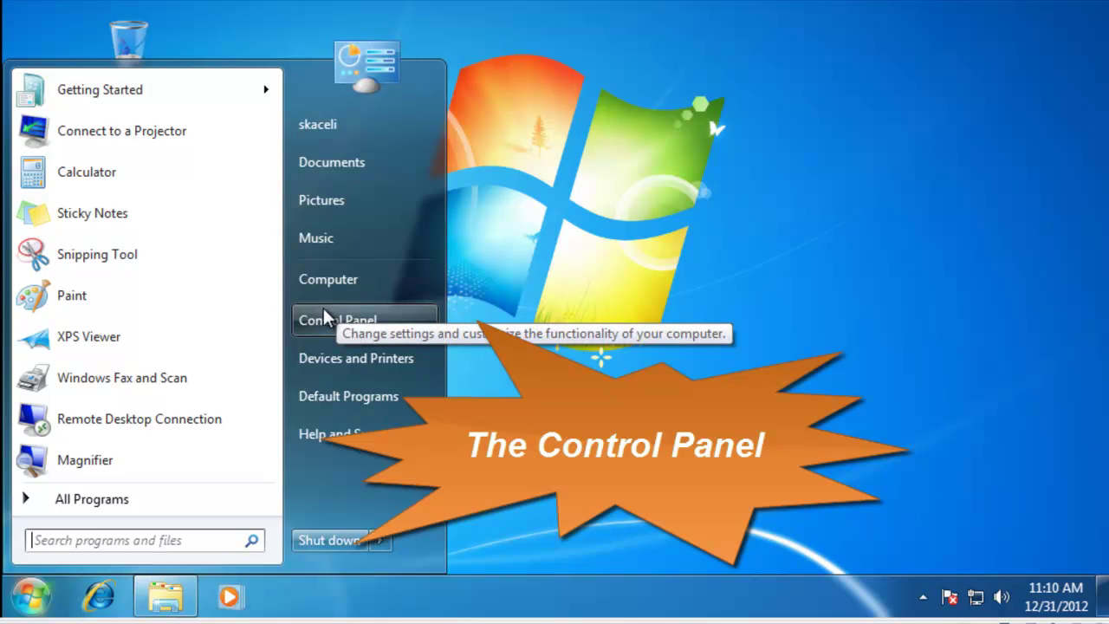
Step: Open the Control Panel and view the User Accounts page, returning to the list of all items
left_click(321, 326)
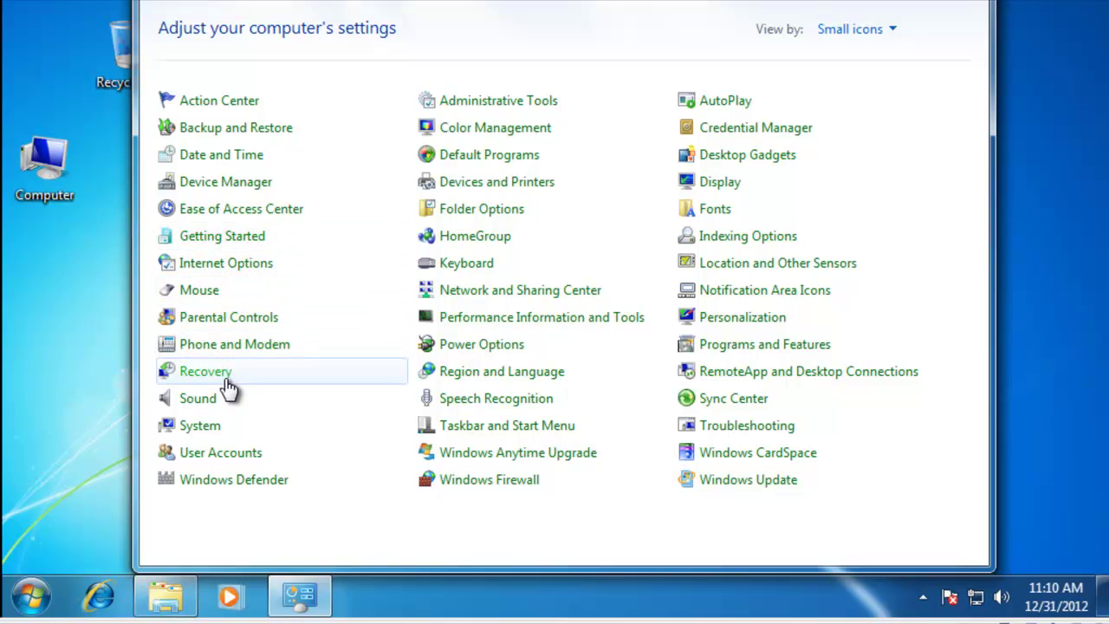
left_click(215, 459)
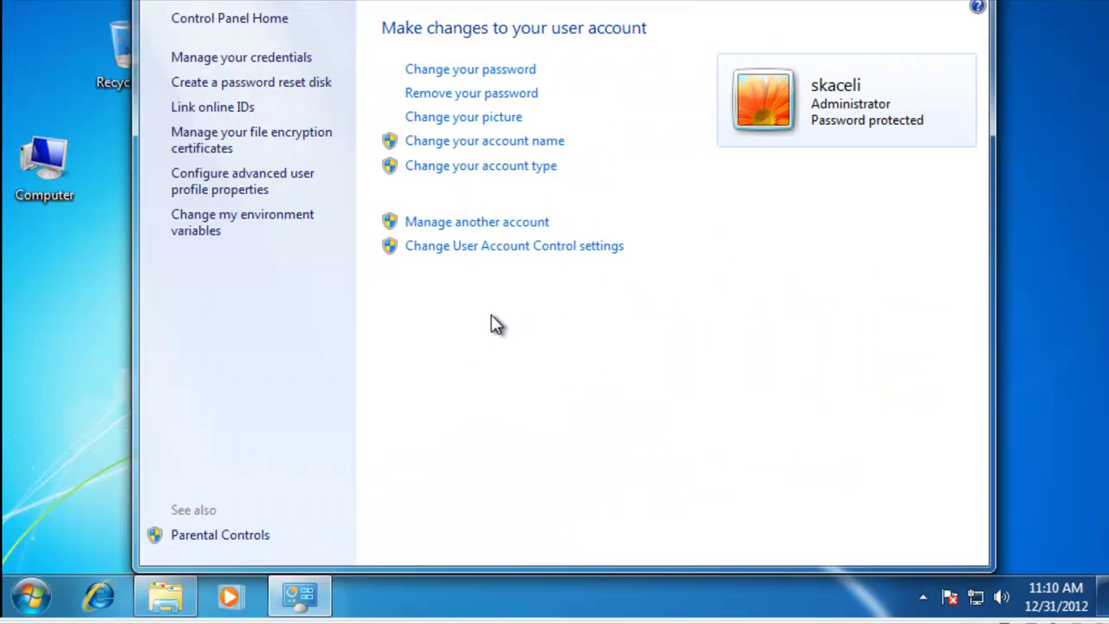
key("BackSpace")
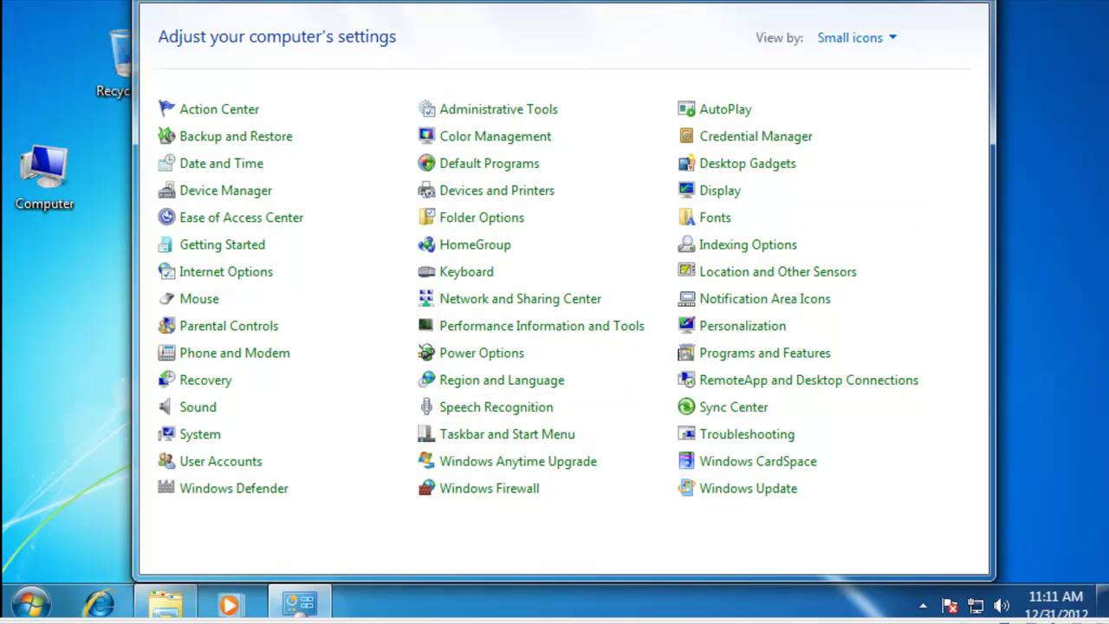
left_click_drag(707, 0, 706, 10)
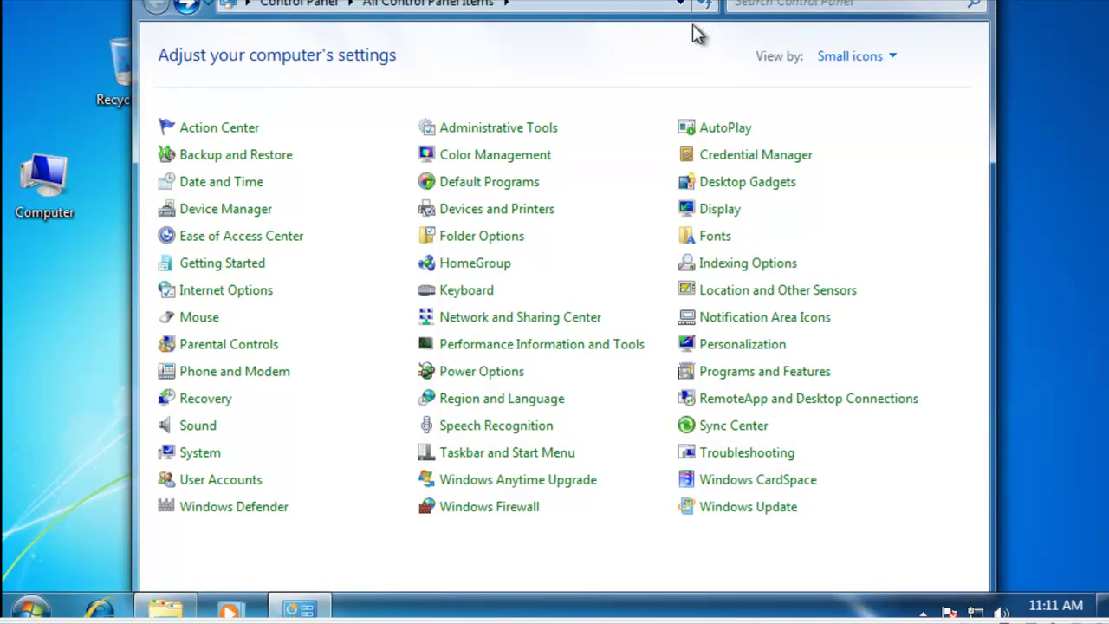
Step: Browse the Control Panel by category, viewing System and Security, Appearance and Personalization, and User Accounts and Family Safety
left_click(893, 59)
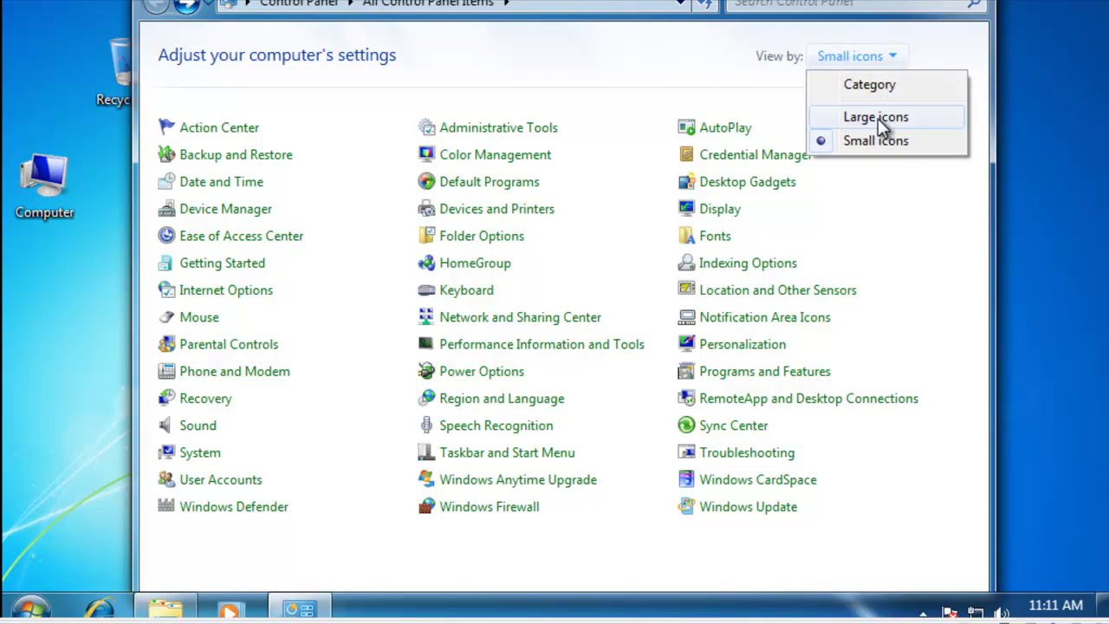
left_click(877, 88)
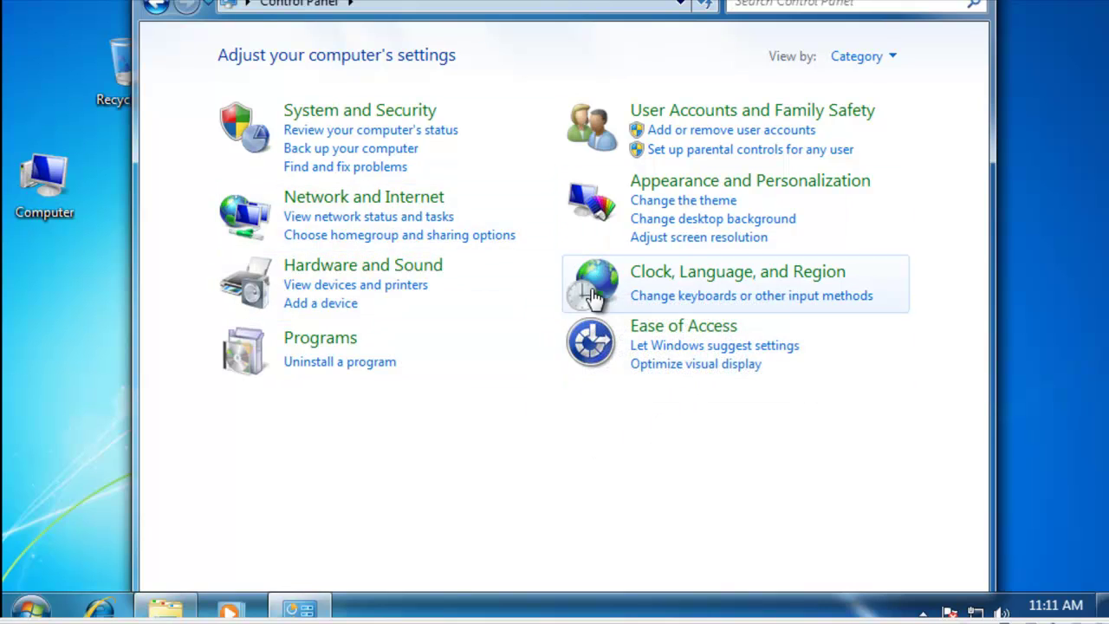
left_click(379, 117)
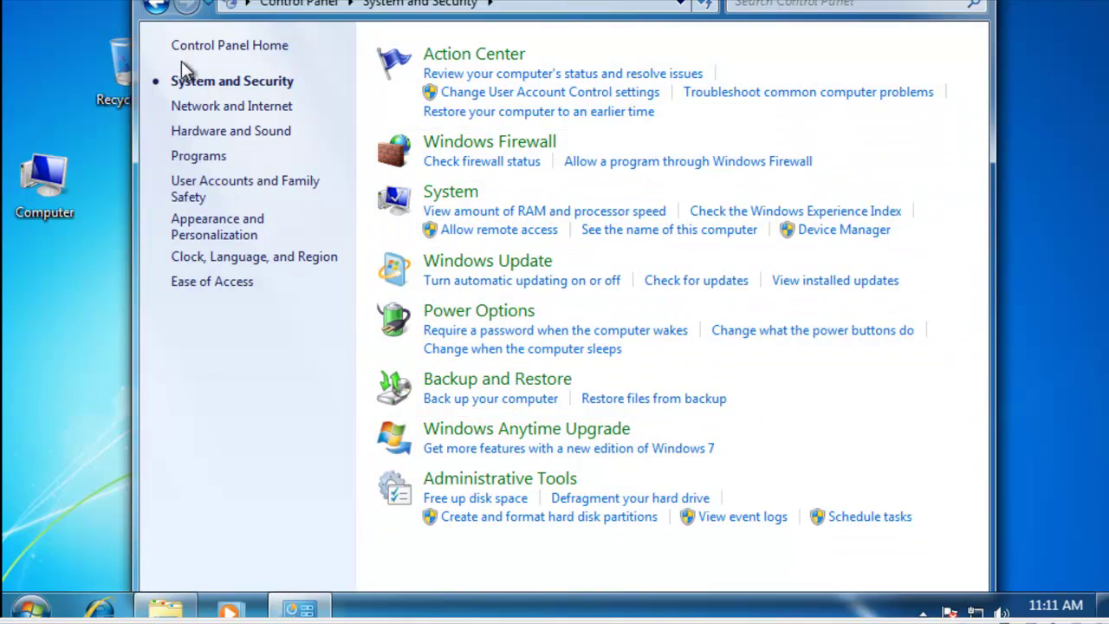
left_click(156, 5)
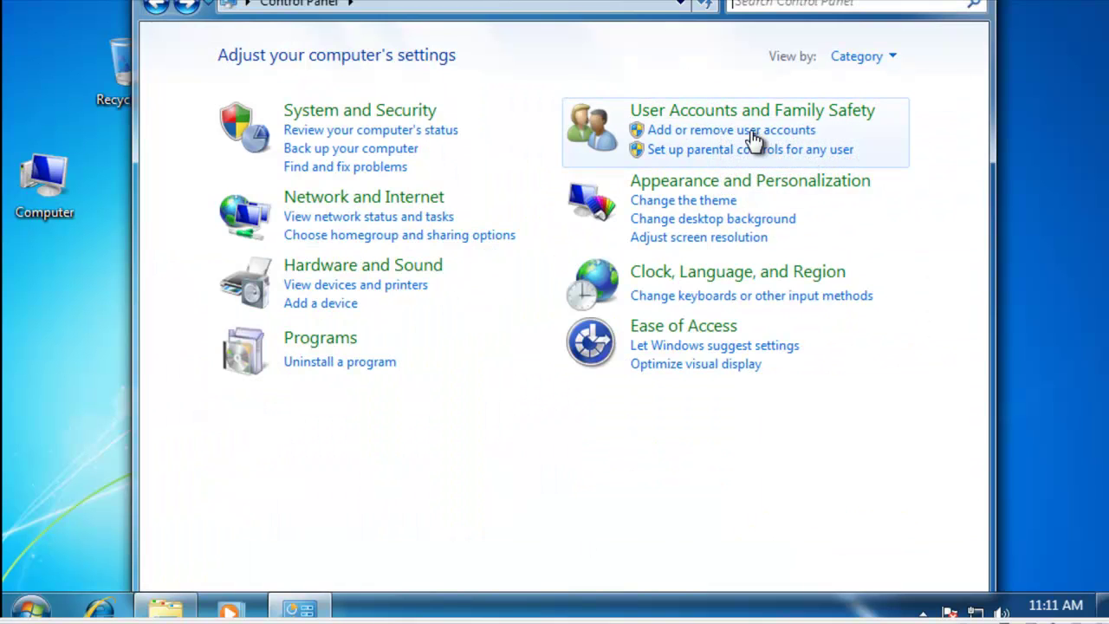
left_click(724, 182)
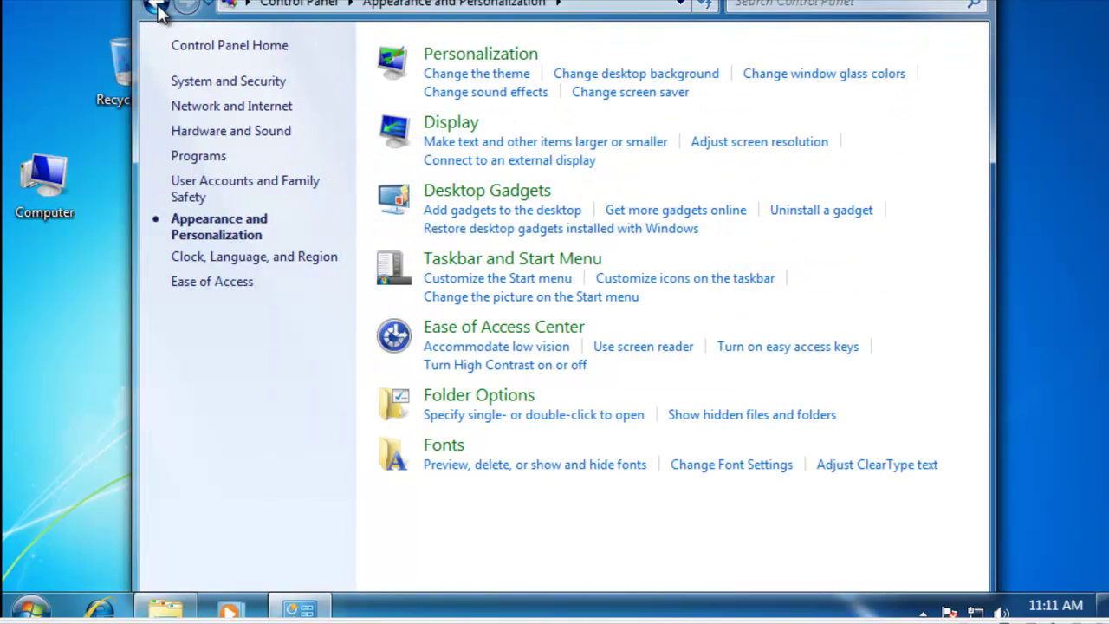
left_click(156, 7)
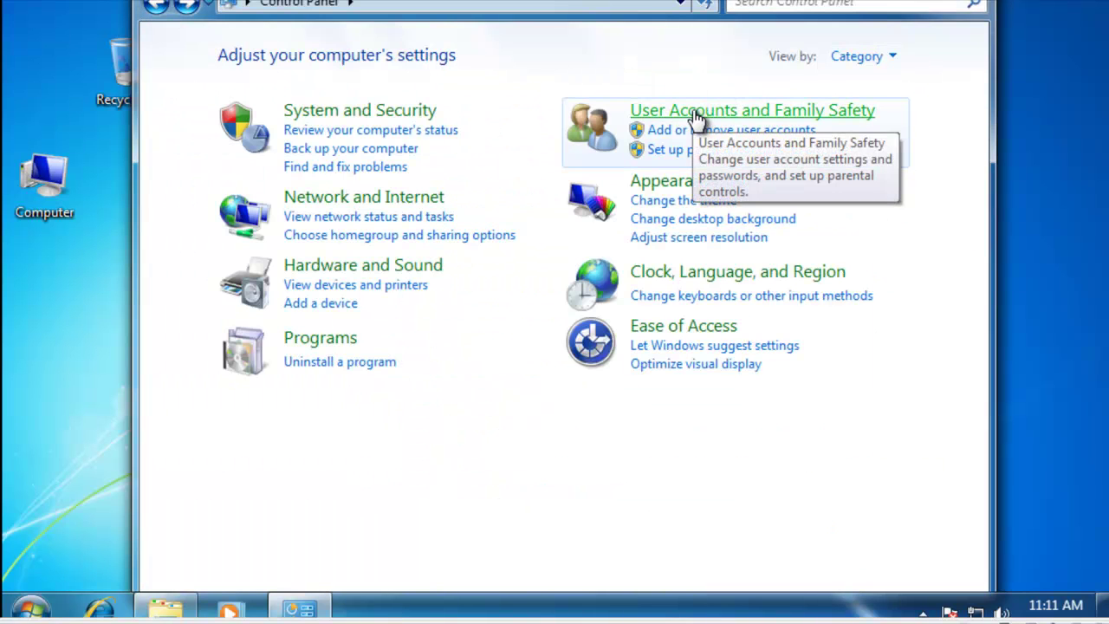
left_click(696, 119)
left_click(156, 7)
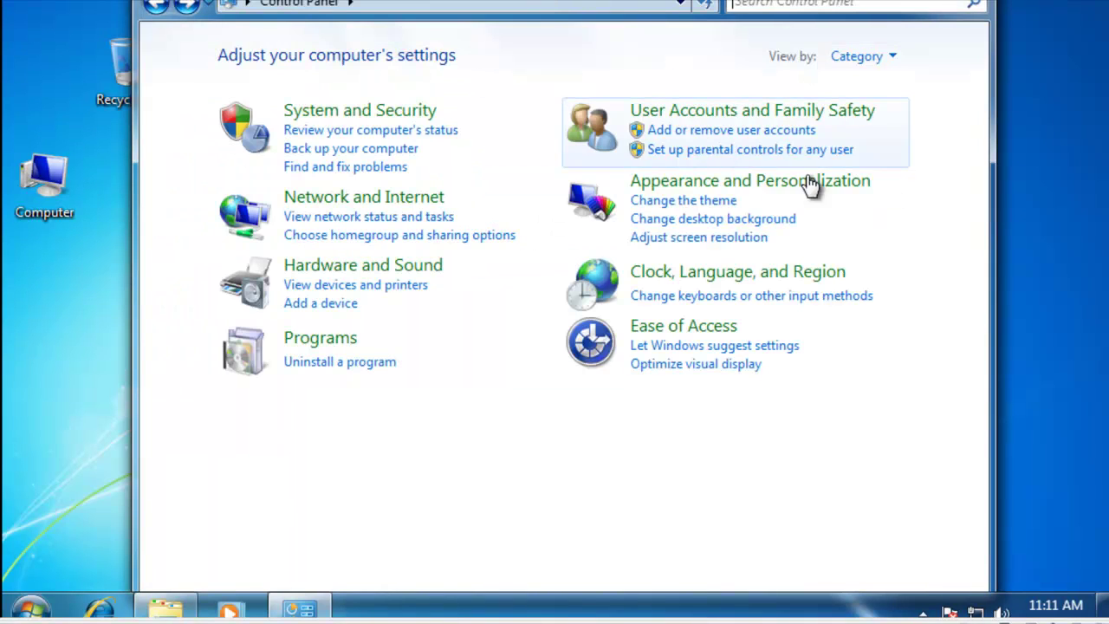
Step: Set the Control Panel to display its items as small icons
left_click(898, 63)
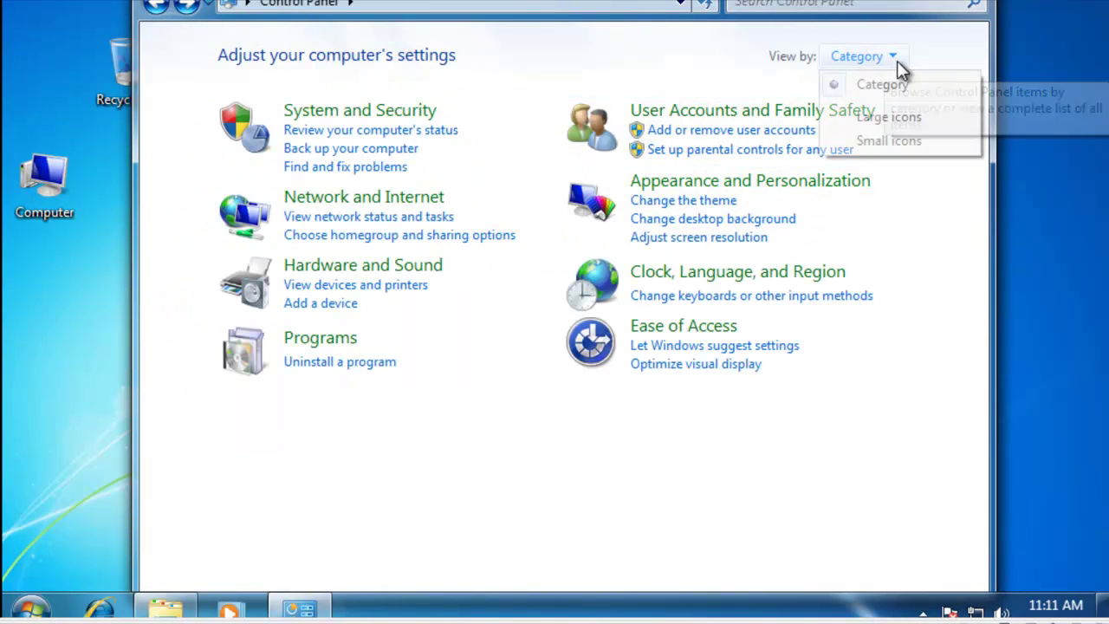
left_click(893, 145)
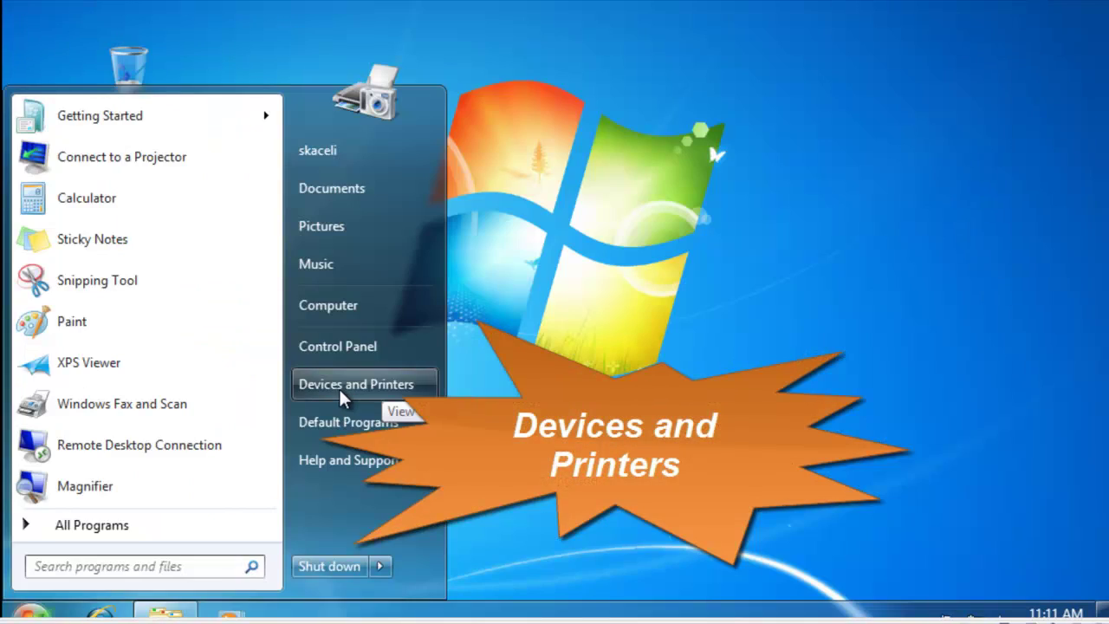
Step: Open Devices and Printers and set Microsoft XPS Document Writer as the default printer
left_click(341, 392)
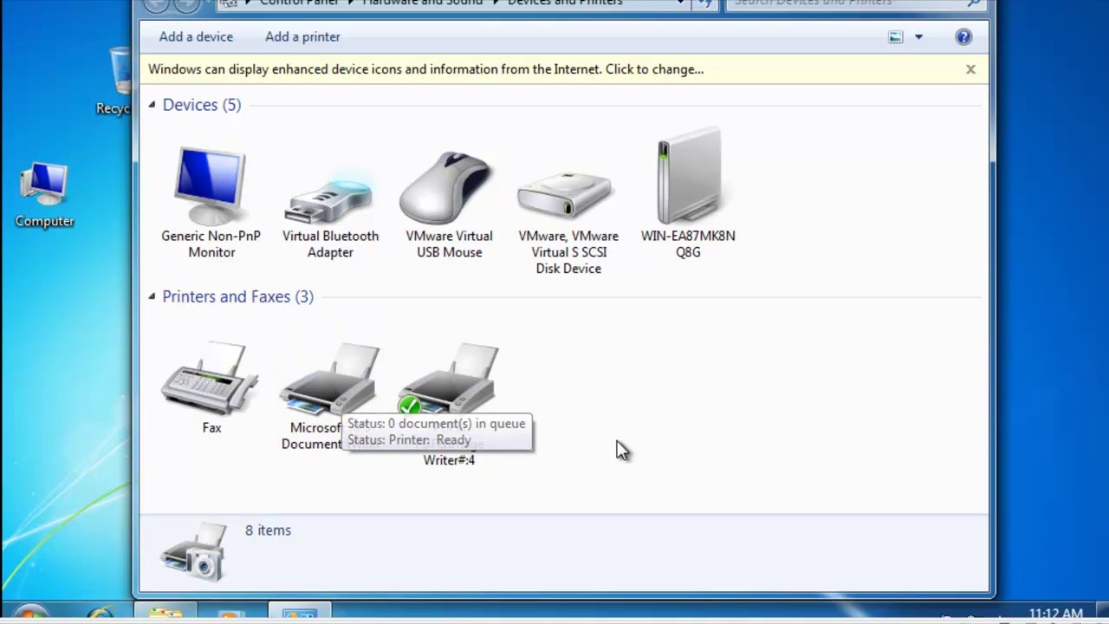
right_click(340, 390)
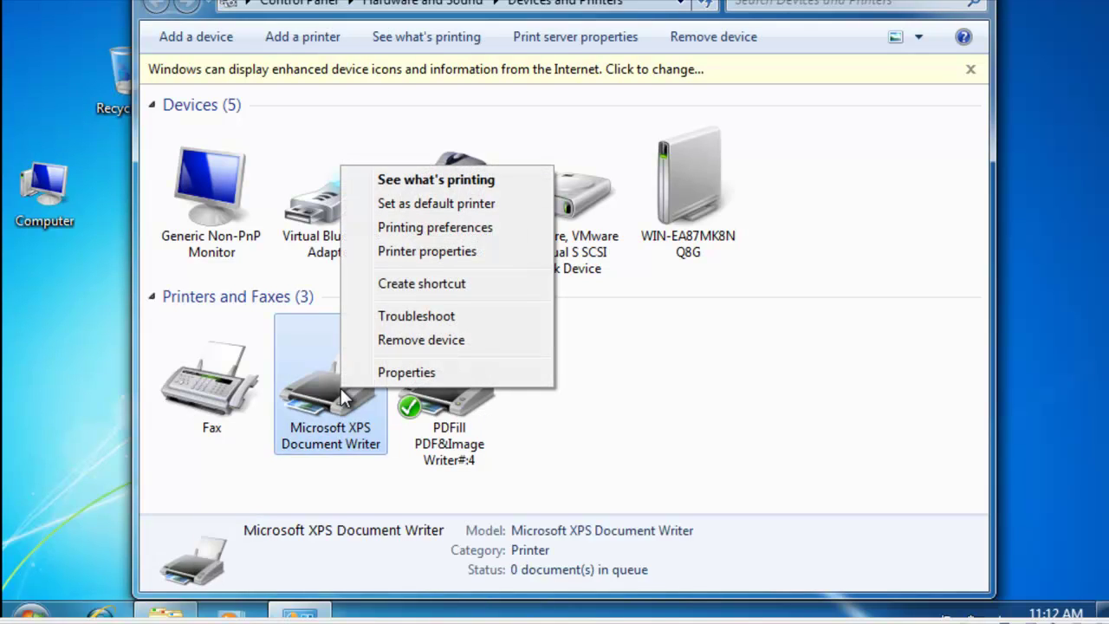
left_click(455, 205)
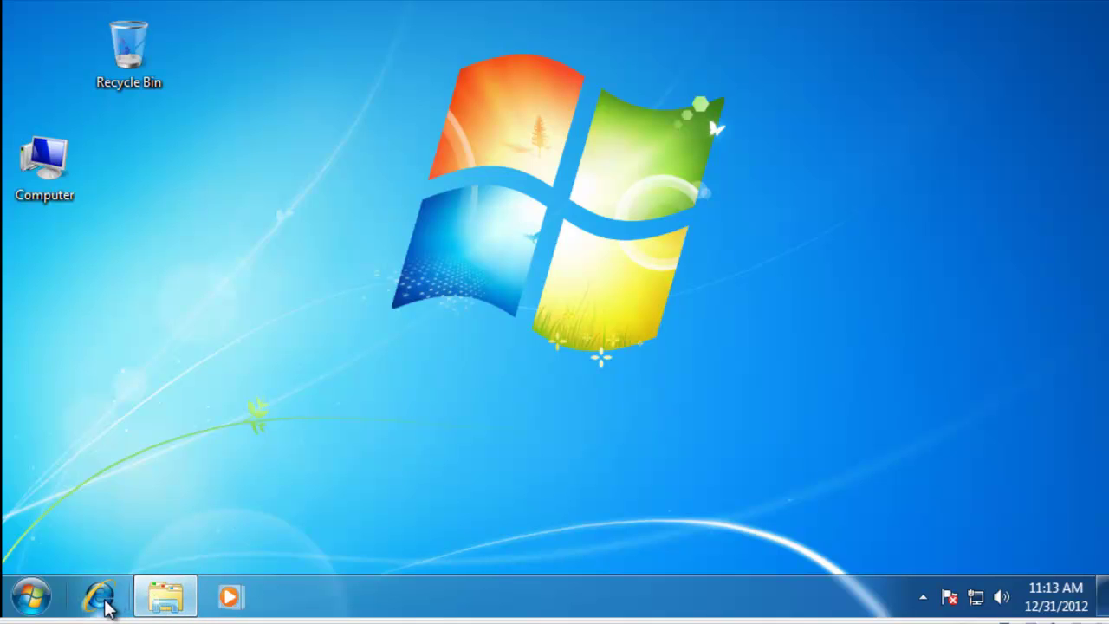
Step: Preview the open Local Disk (C:) window and show the hidden notification icons
mouse_move(139, 596)
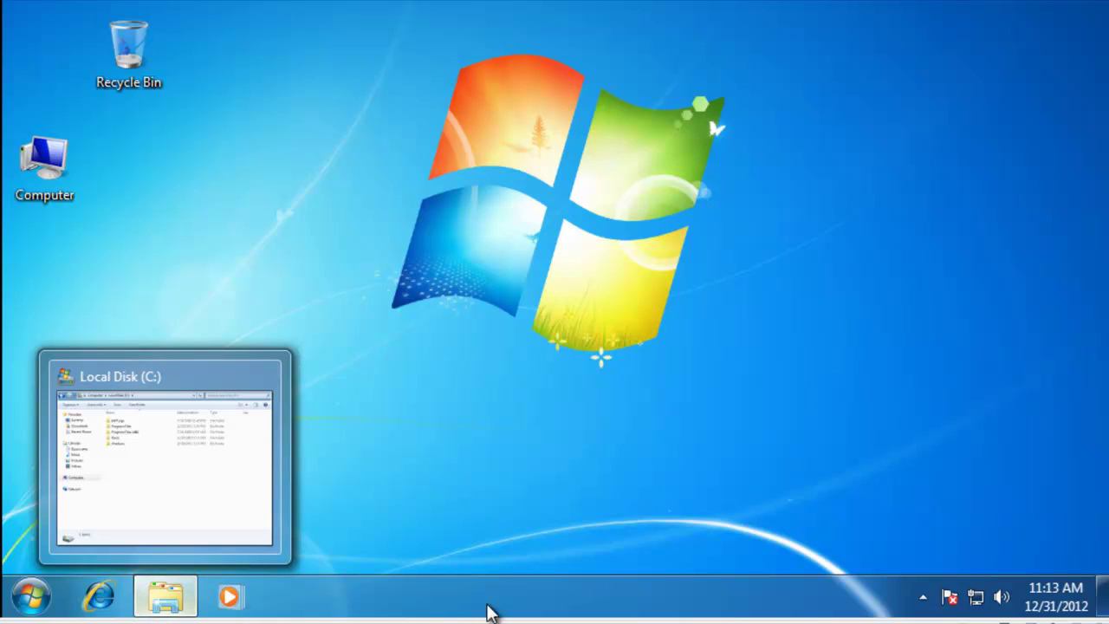
left_click(923, 602)
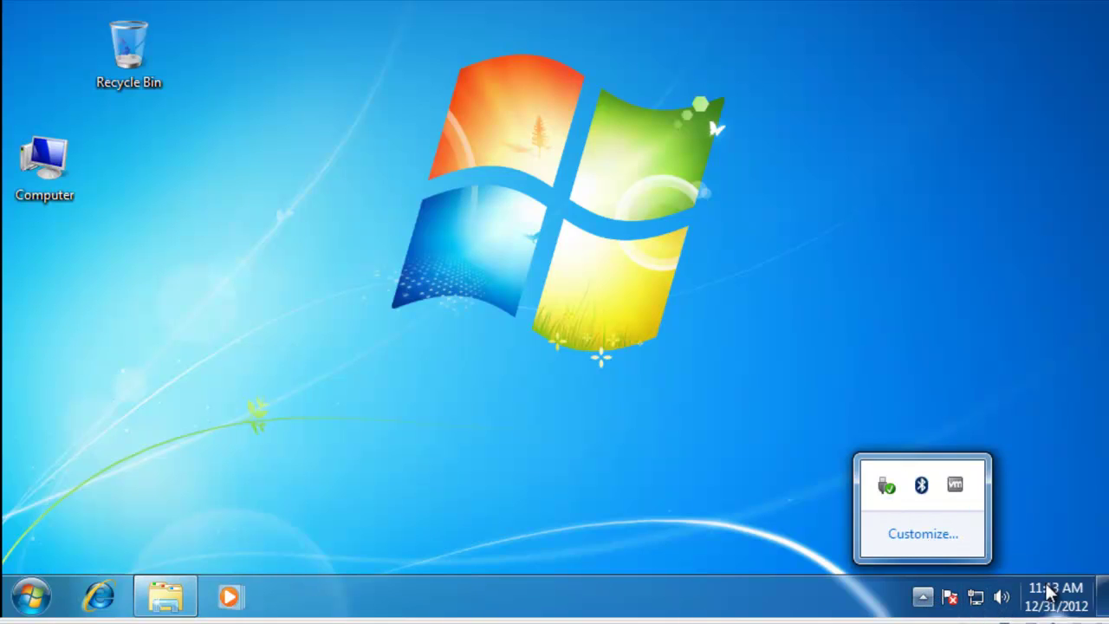
Step: Check the network connection status from the taskbar, view the Network and Sharing Center, and close it
left_click(976, 596)
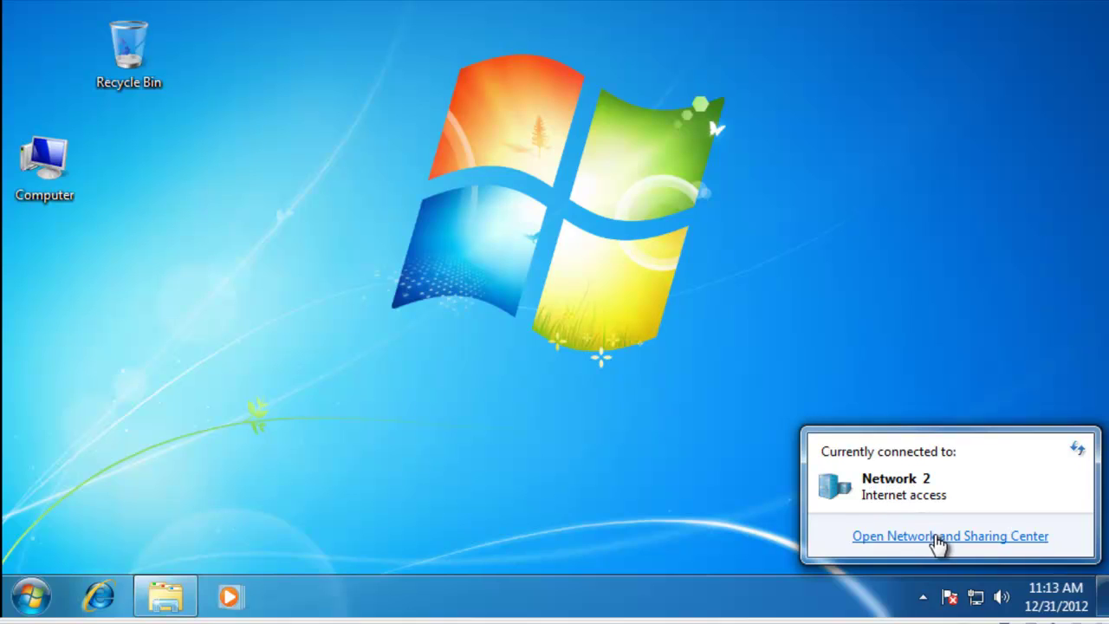
left_click(874, 609)
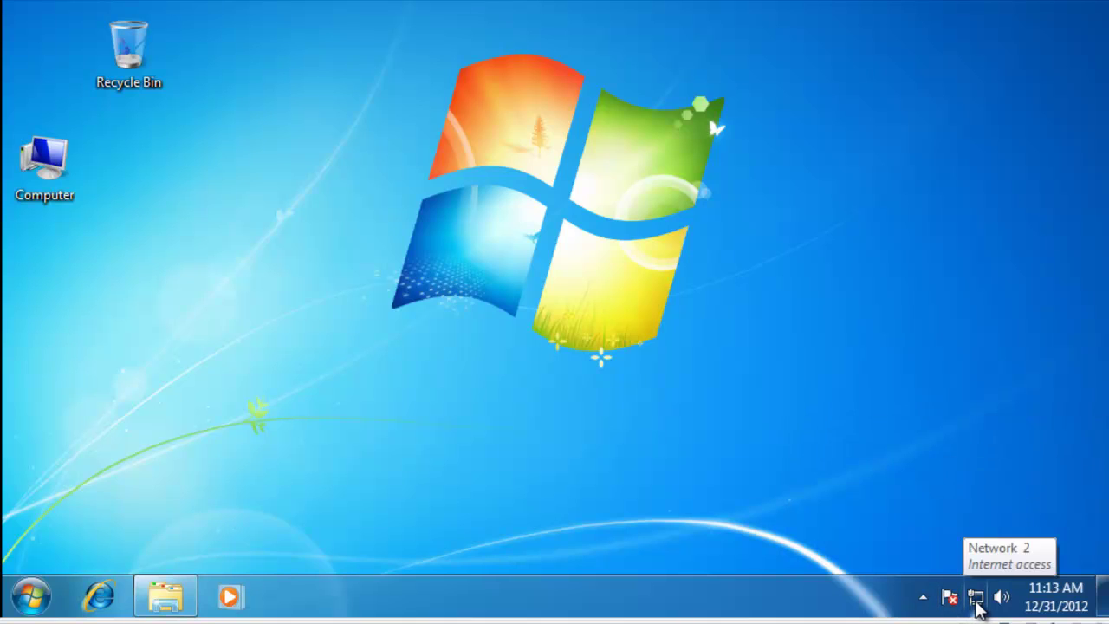
left_click(976, 600)
left_click(960, 537)
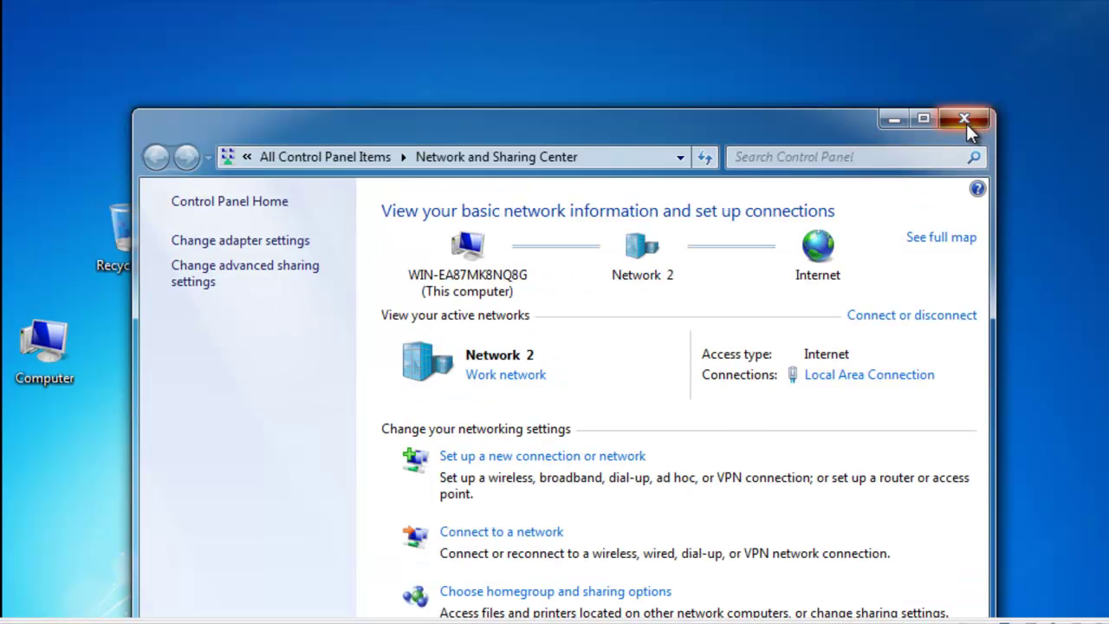
left_click(962, 115)
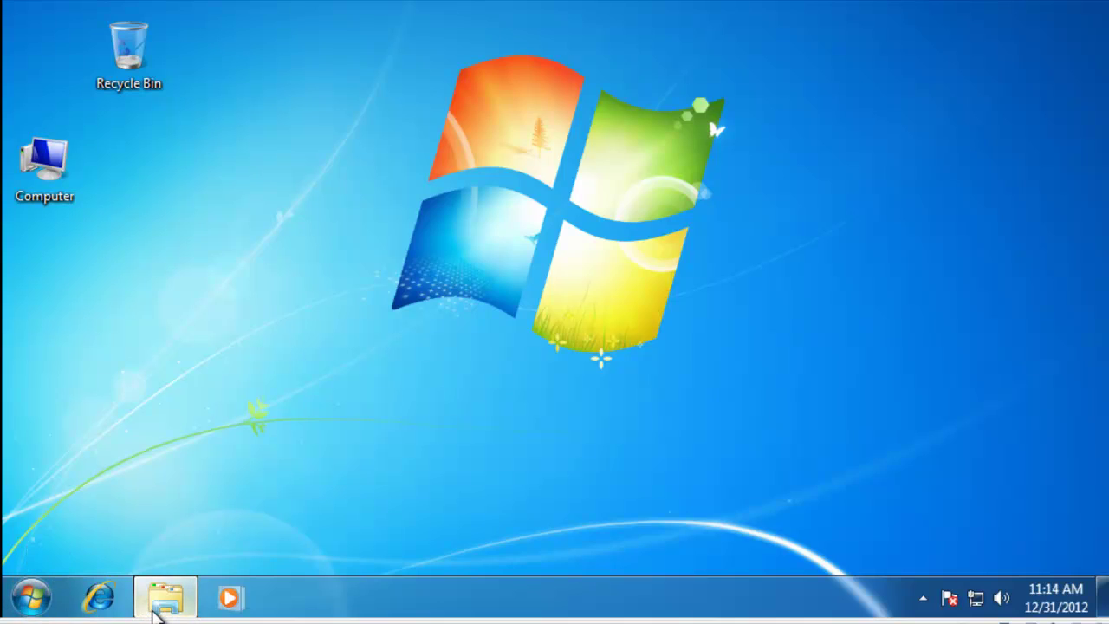
Step: Show the taskbar's hidden notification icons with their Customize option, and dismiss the pop-up
mouse_move(156, 611)
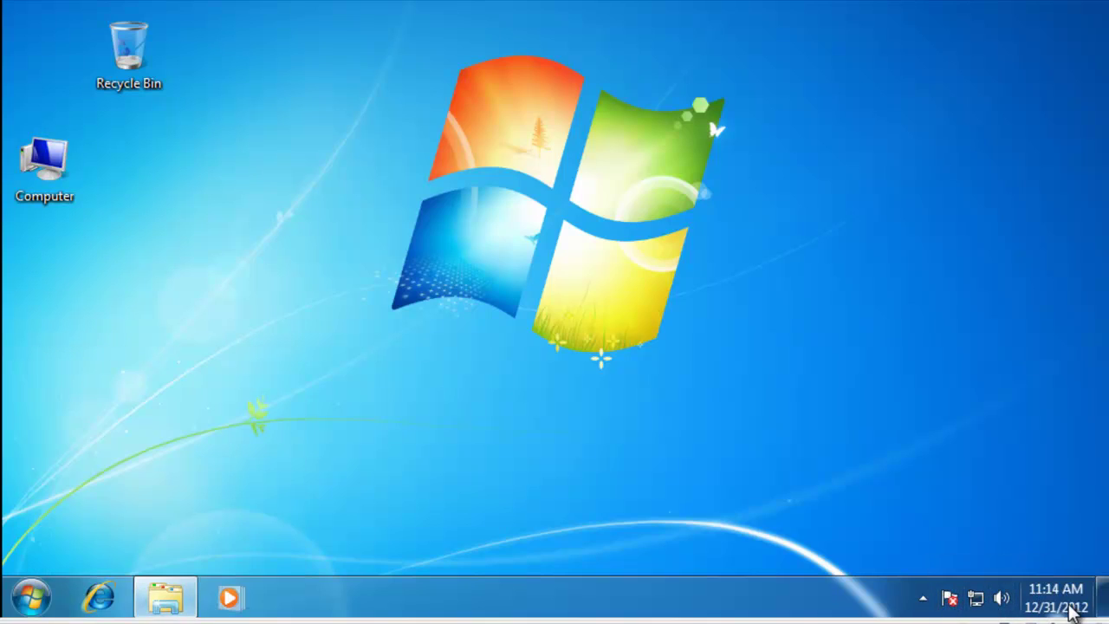
left_click(924, 599)
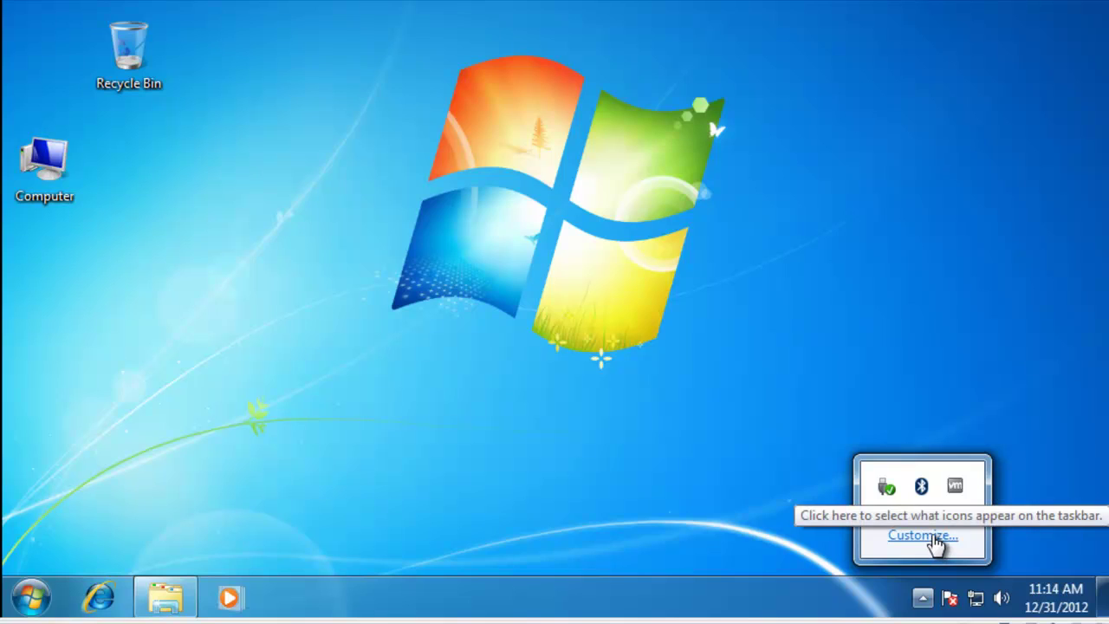
left_click(735, 603)
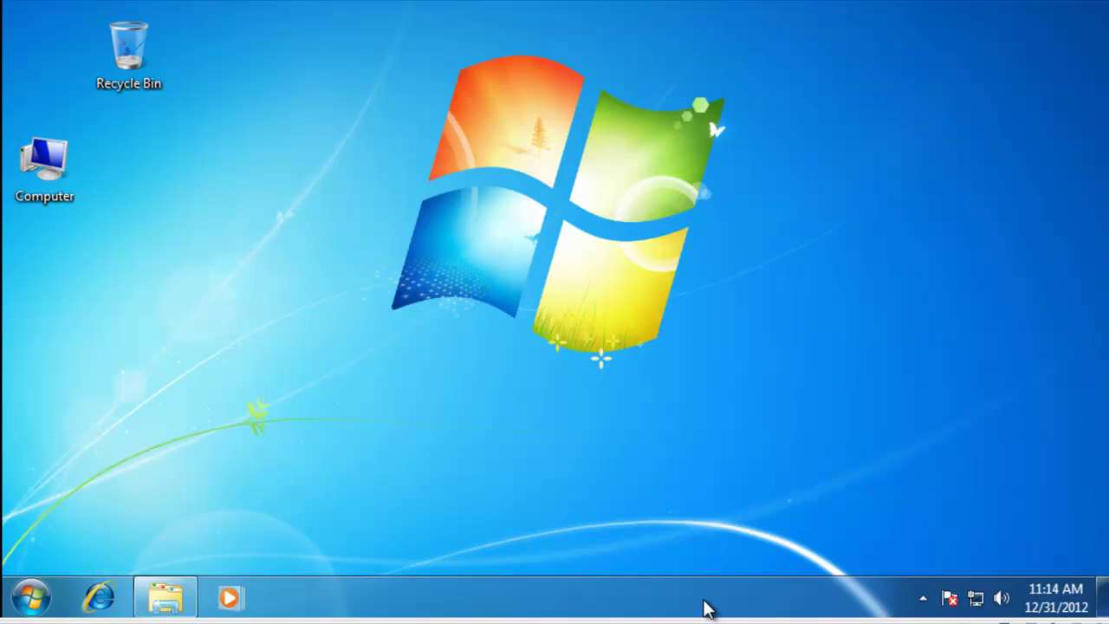
Step: Start Task Manager from the taskbar and show its list of running applications
right_click(631, 606)
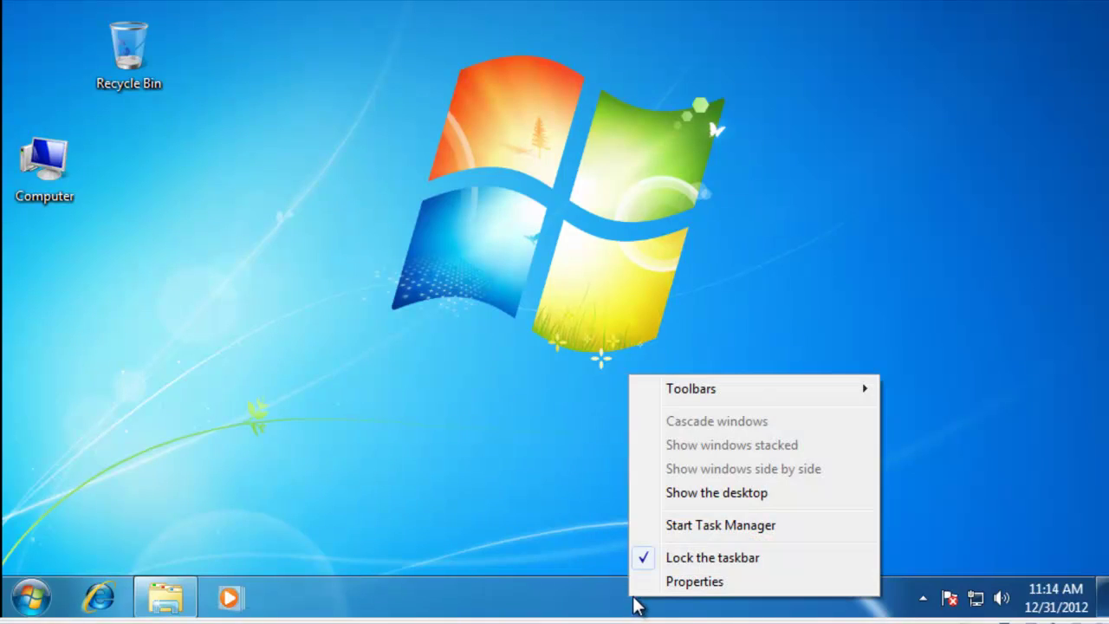
left_click(718, 525)
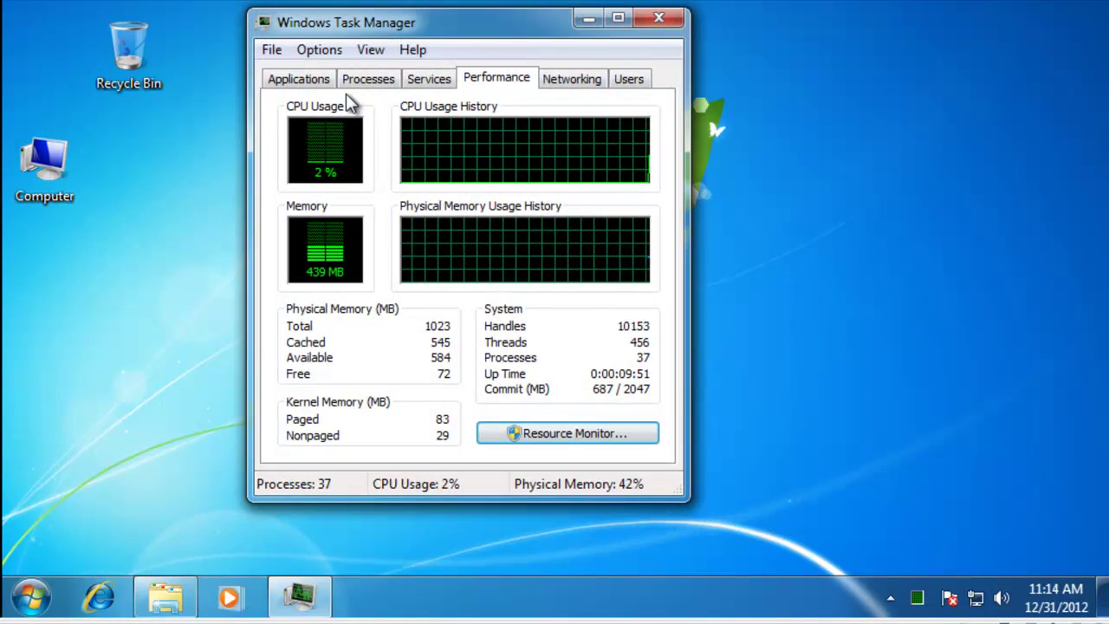
left_click(303, 81)
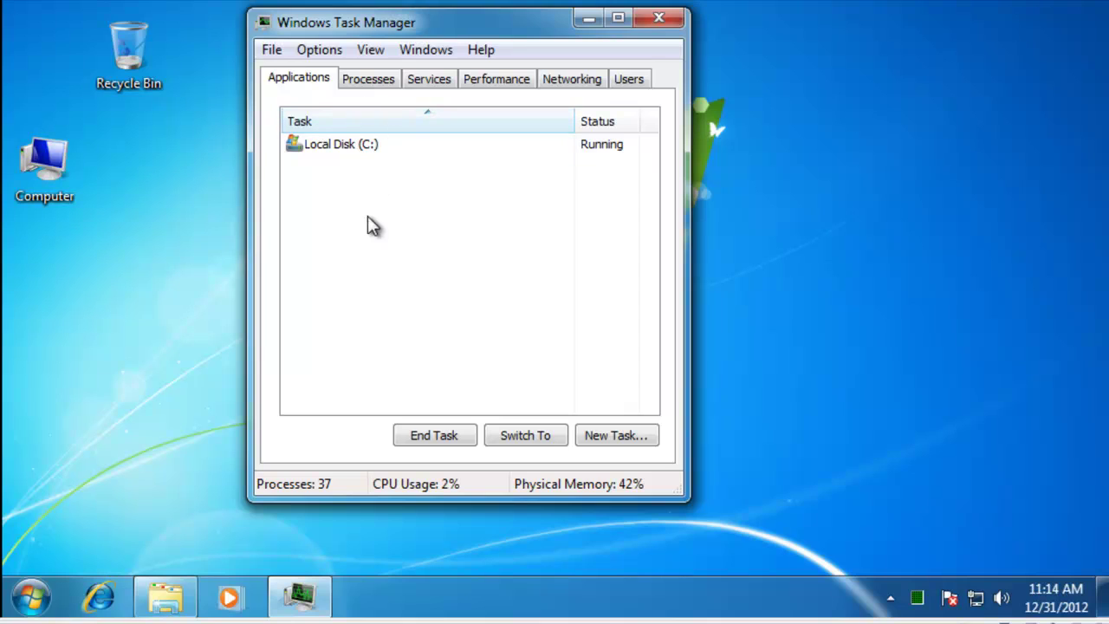
Step: Open Internet Explorer, minimize its window, and move the Task Manager window clear of the taskbar
left_click(98, 598)
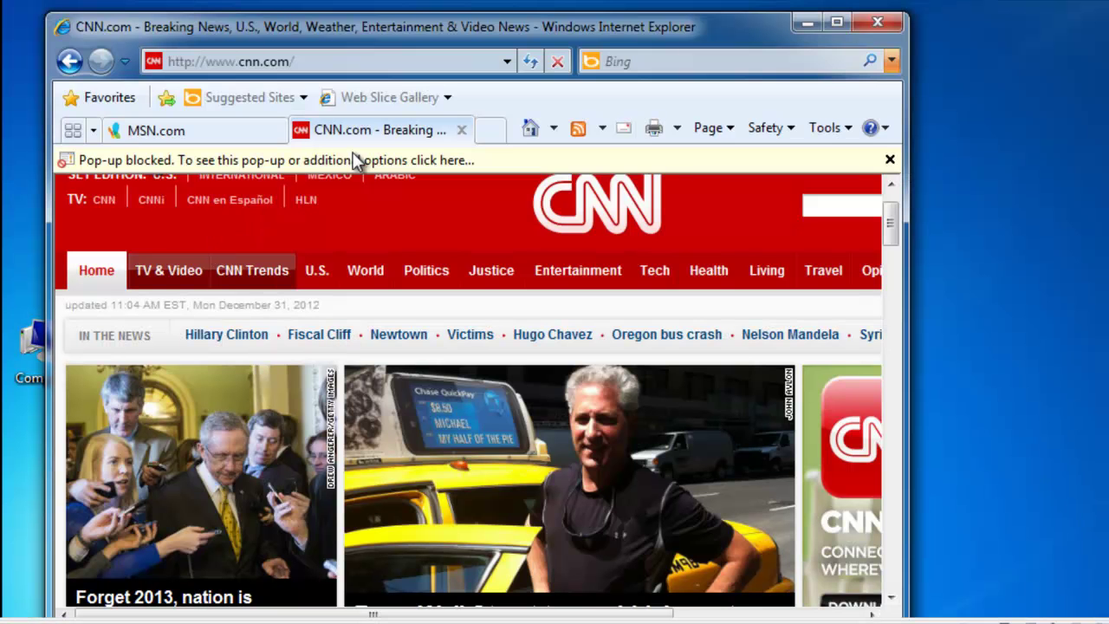
left_click(804, 29)
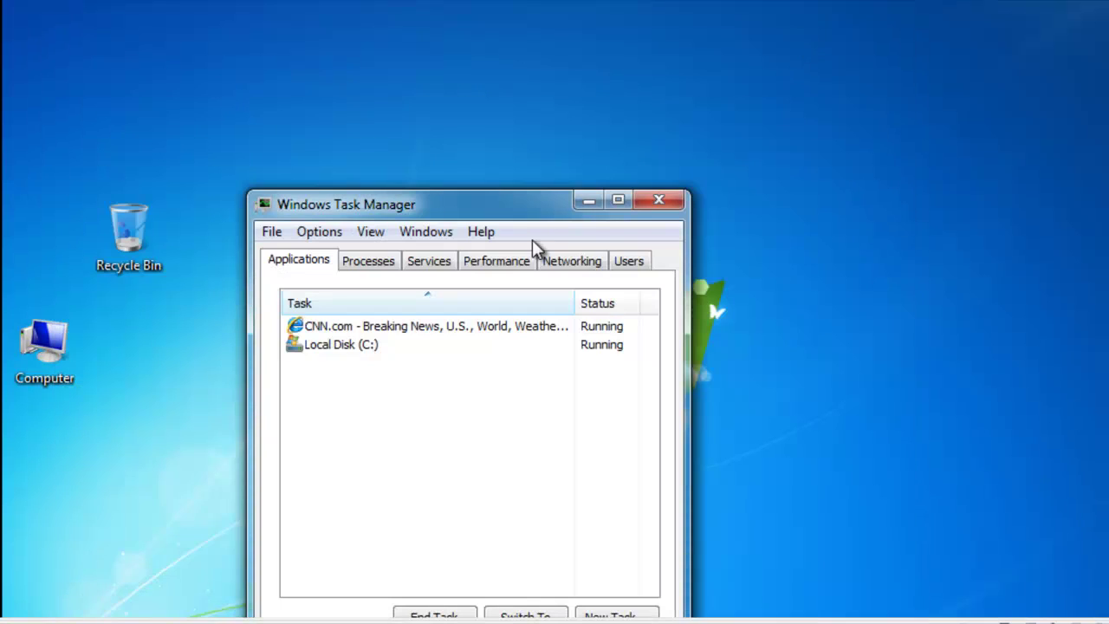
left_click_drag(346, 205, 367, 104)
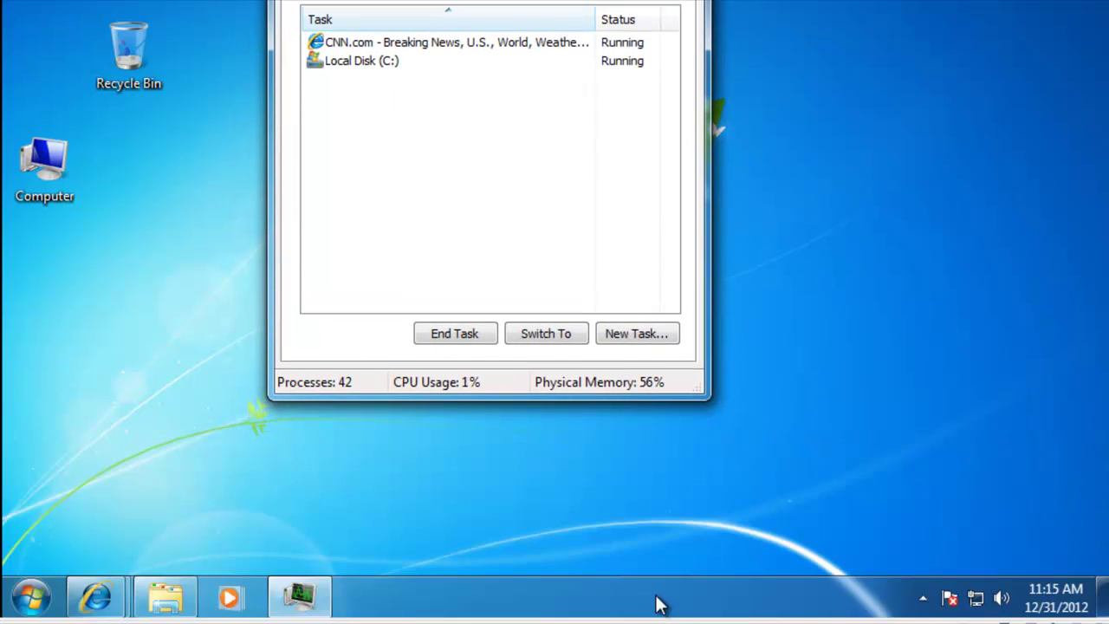
right_click(659, 600)
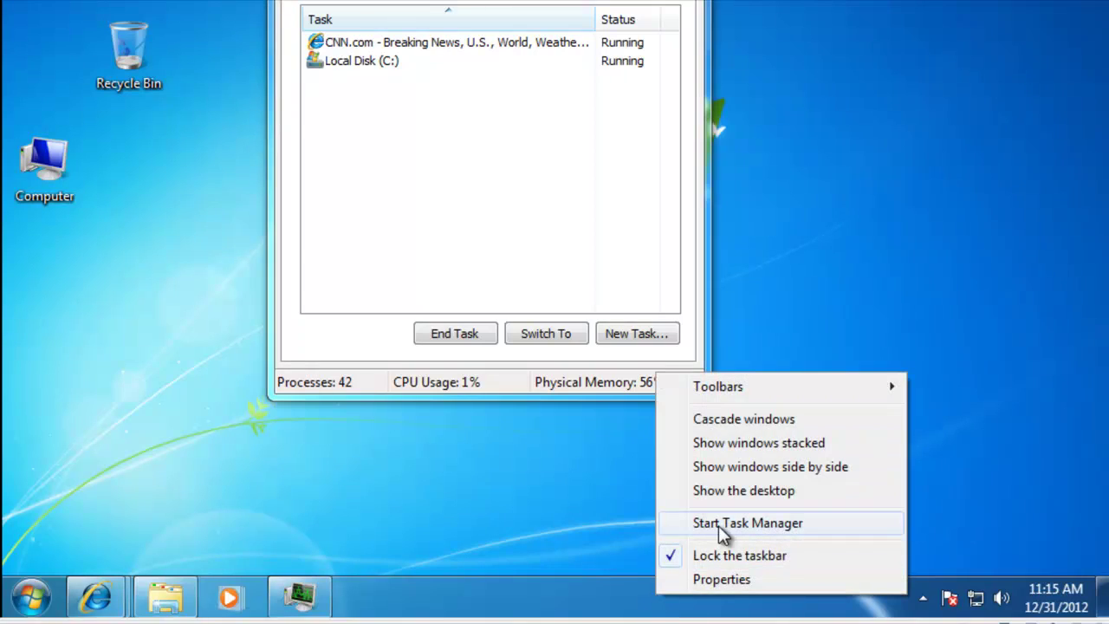
left_click(453, 153)
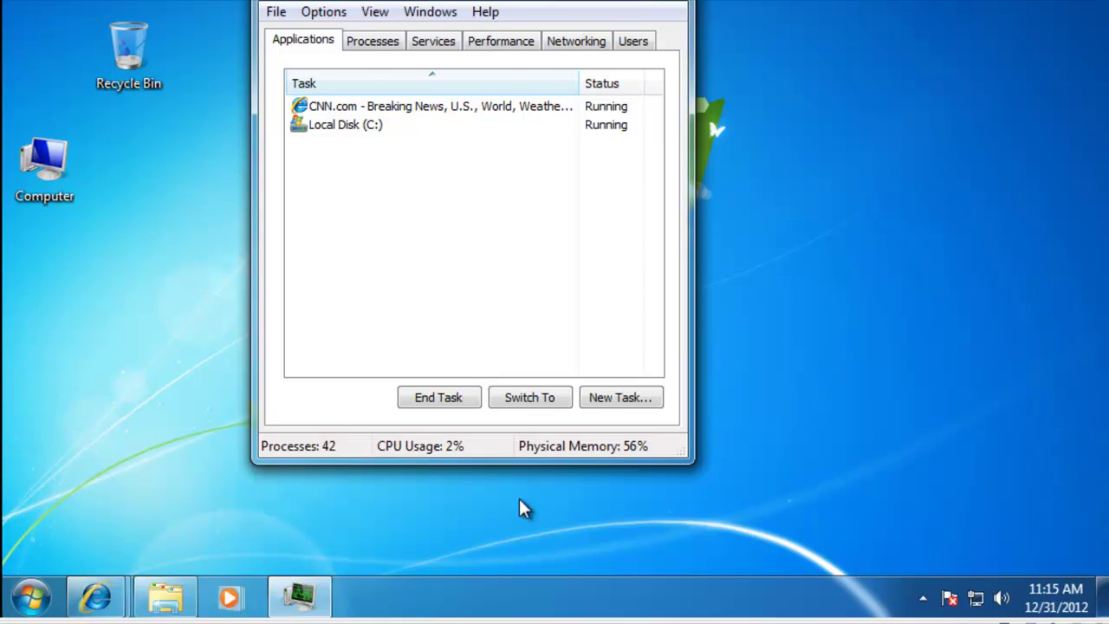
Step: End the Local Disk (C:) task from Task Manager's list of running applications
left_click(333, 108)
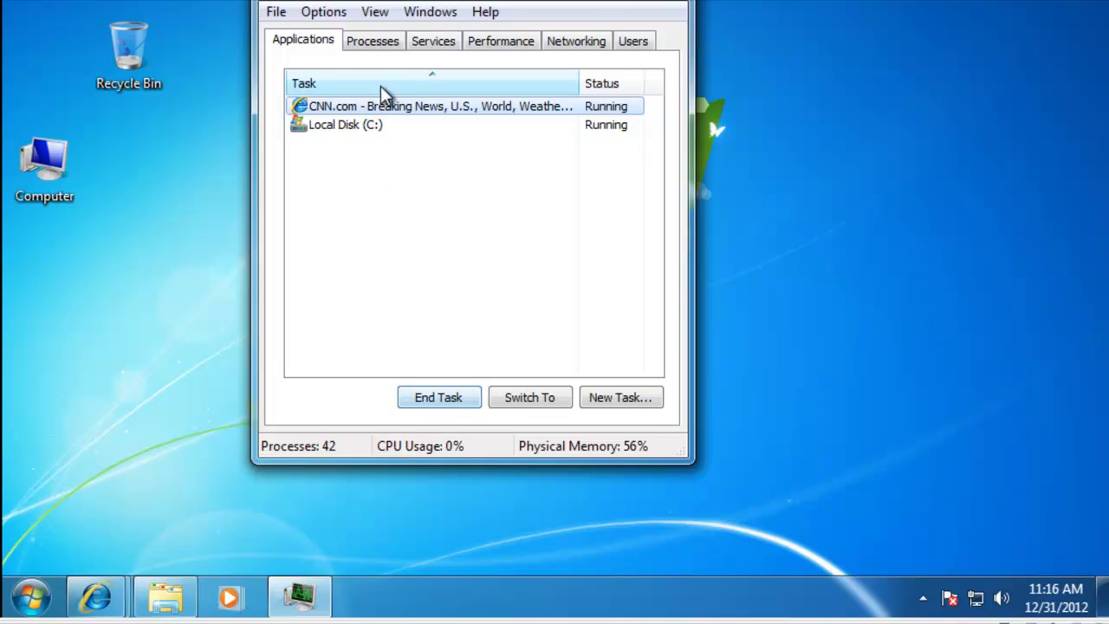
left_click(364, 125)
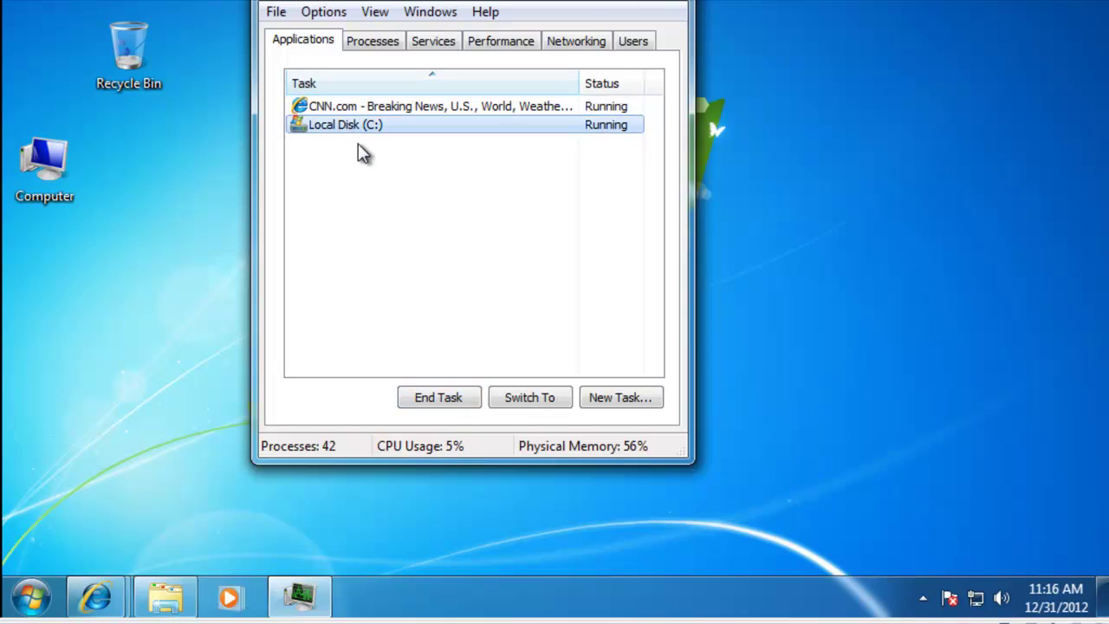
left_click(439, 399)
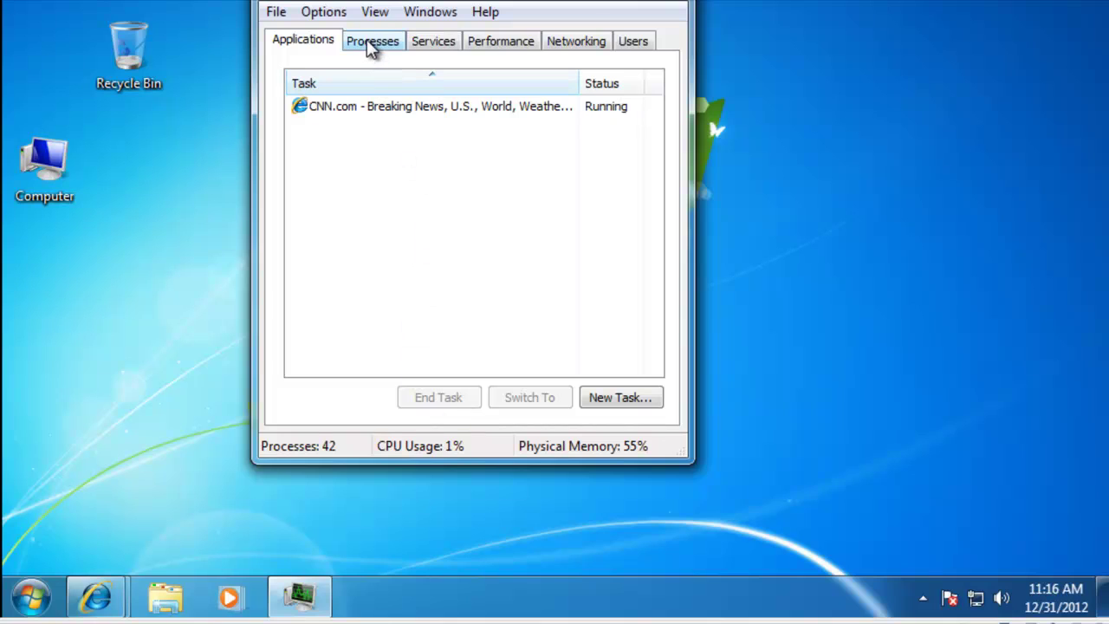
Step: Examine the CPU and memory performance in Task Manager, including total physical memory, and open Computer
left_click(503, 43)
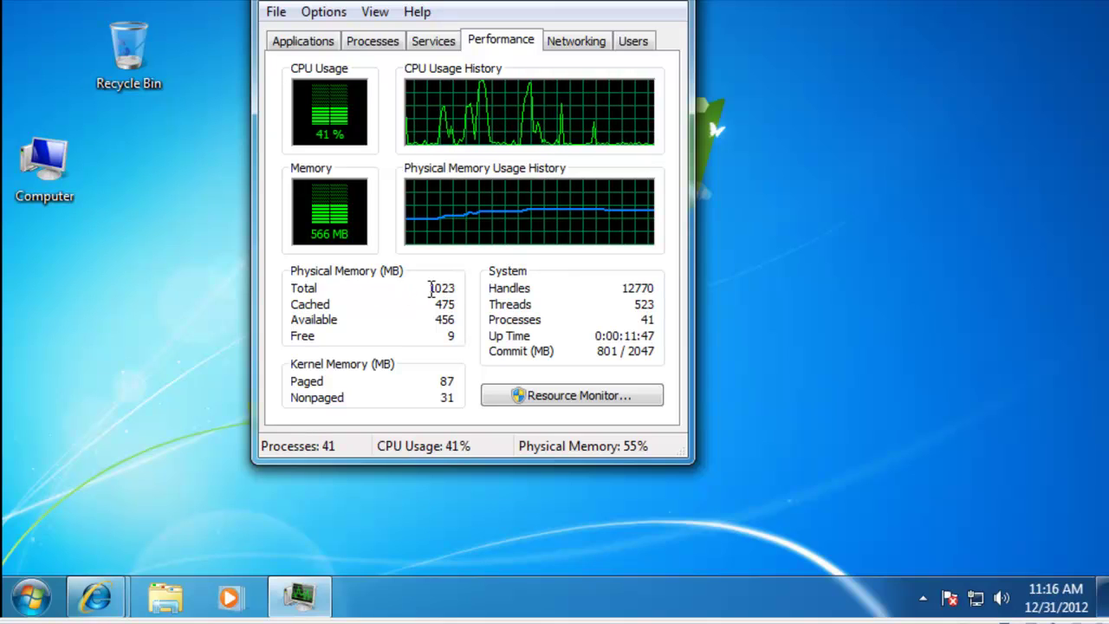
left_click_drag(422, 289, 465, 289)
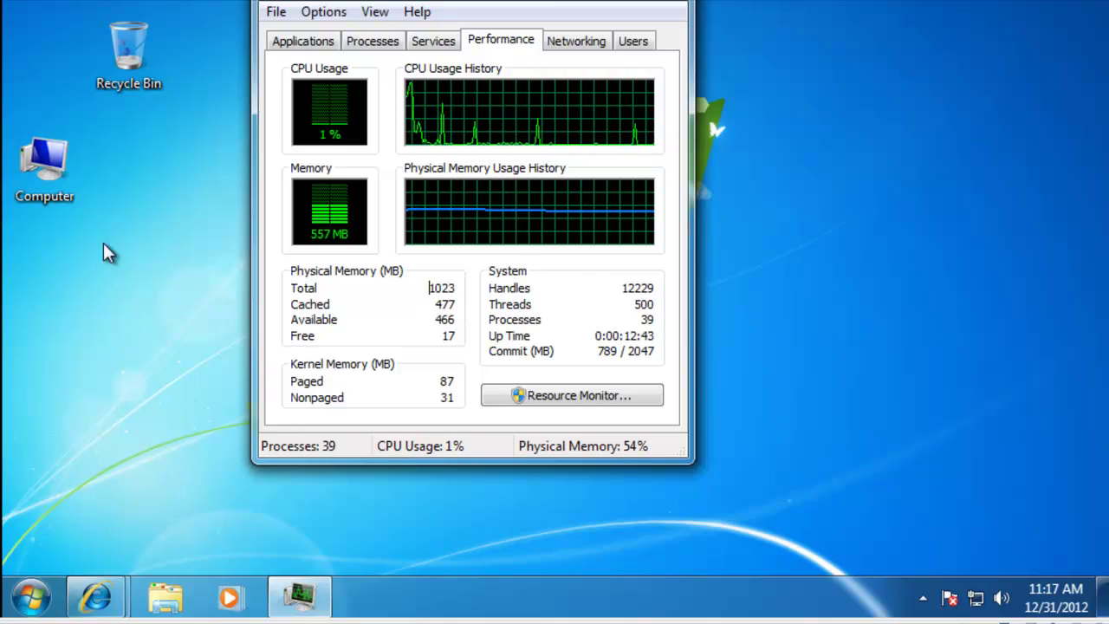
double_click(45, 169)
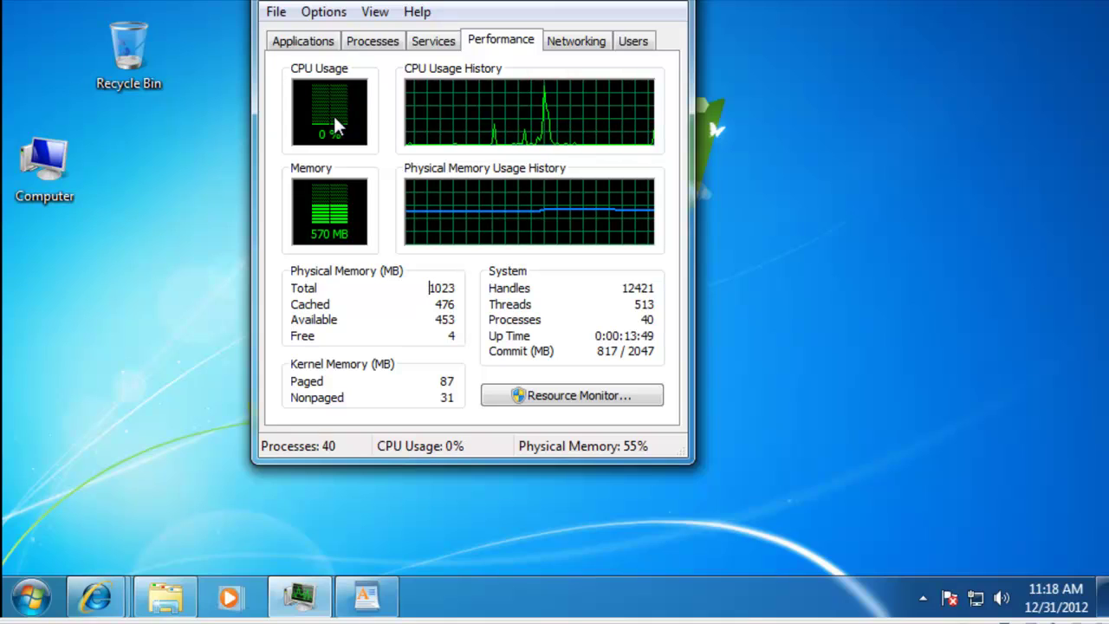
Step: Show the processes from all users in Task Manager, sorted by highest CPU usage
left_click(384, 50)
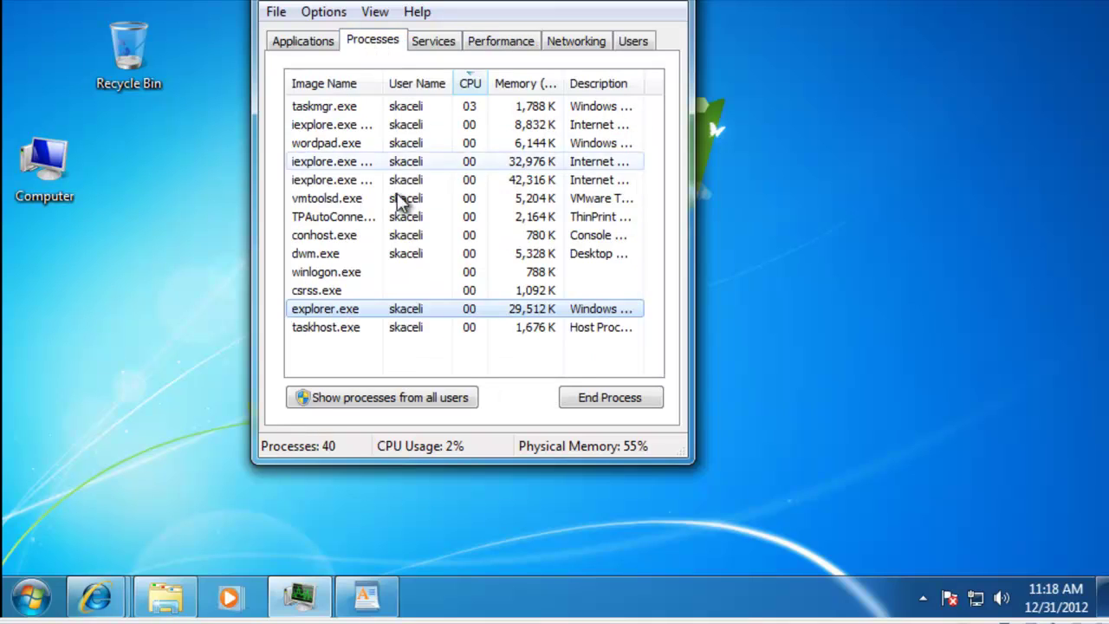
left_click(387, 400)
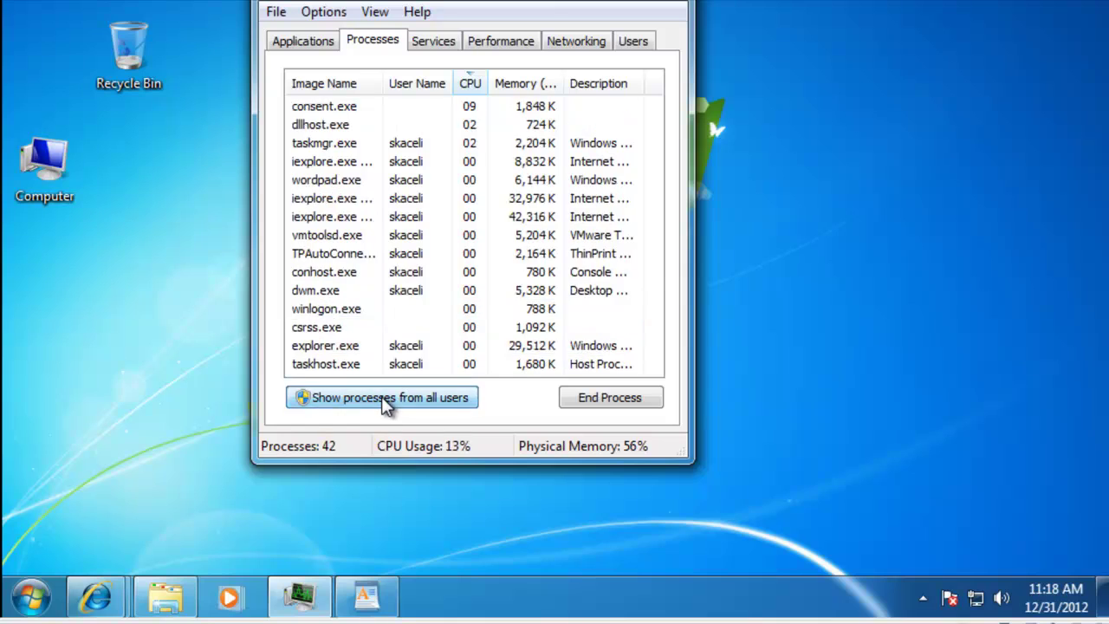
left_click(476, 87)
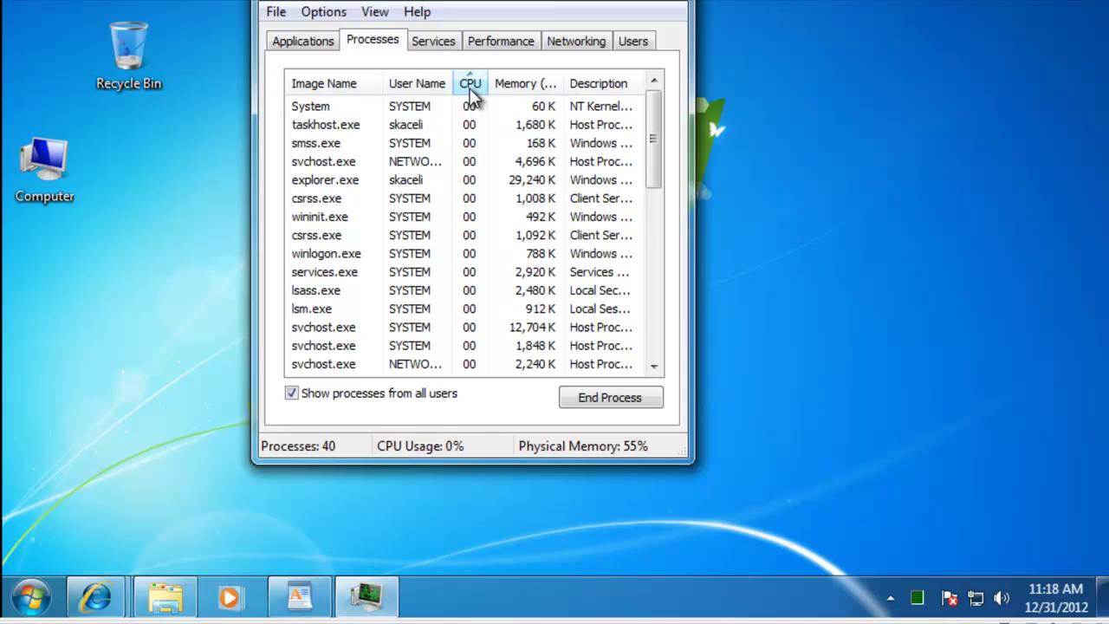
left_click(472, 91)
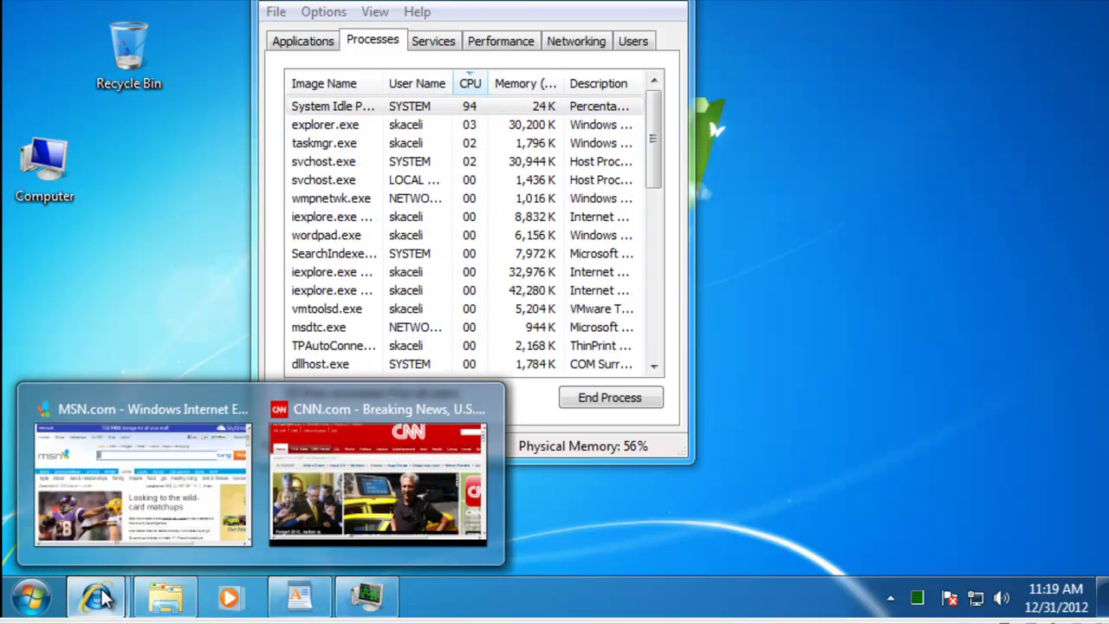
Step: Open a Command Prompt, reposition its window, and move up to the C:\ root with cd.
left_click(31, 596)
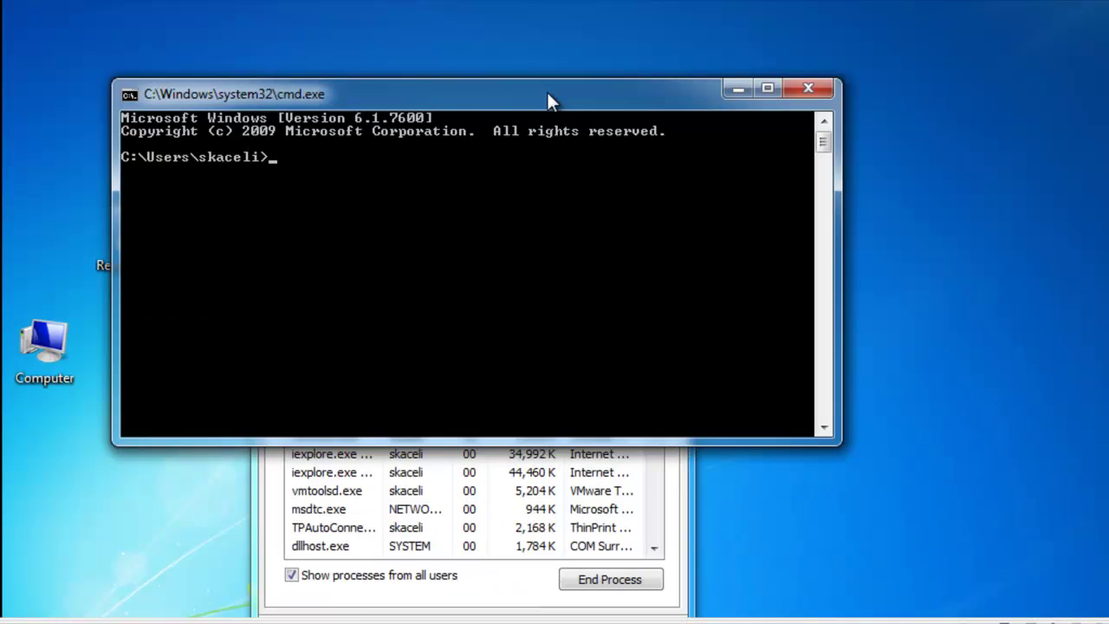
left_click_drag(547, 90, 501, 167)
type("c")
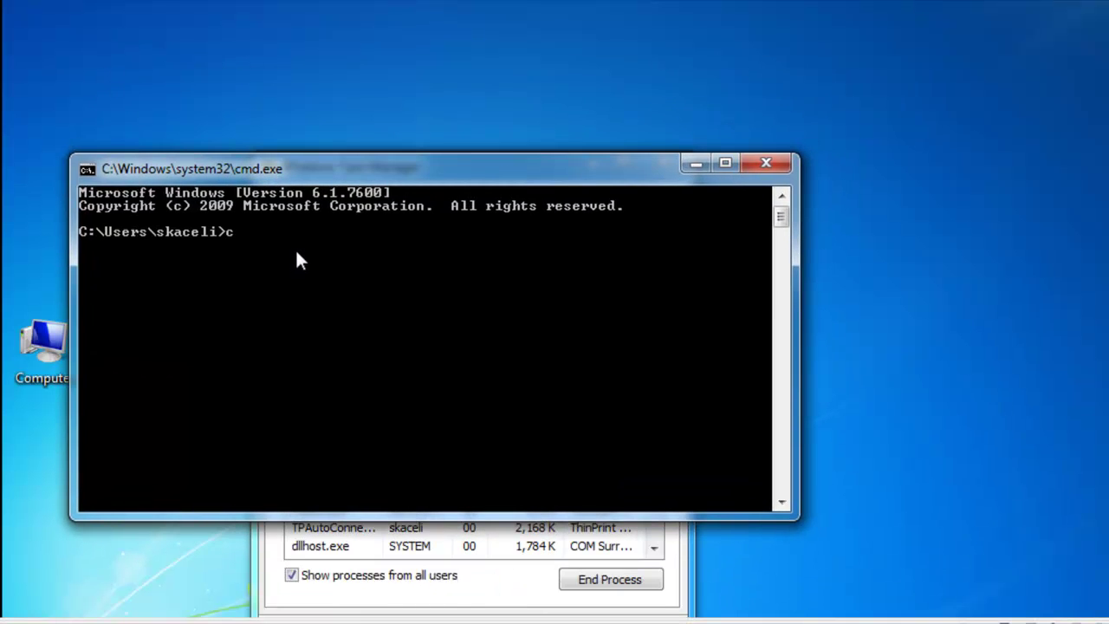
type("d..")
key("Return")
type("cd")
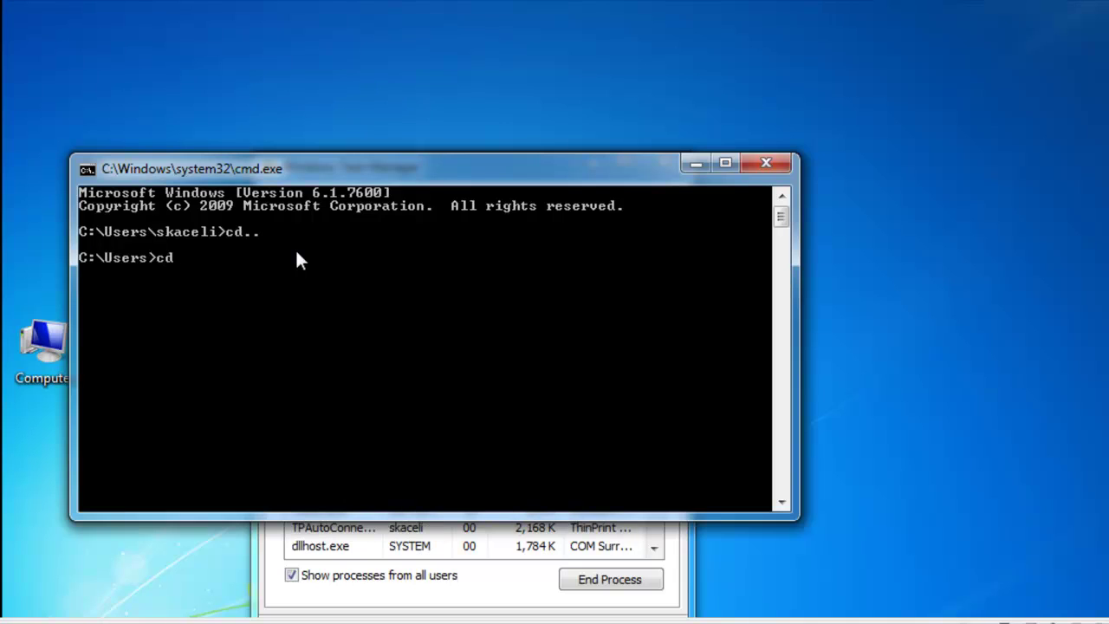
Step: Run dir /s at the C:\ root to list all files and subfolders
type("dir/s")
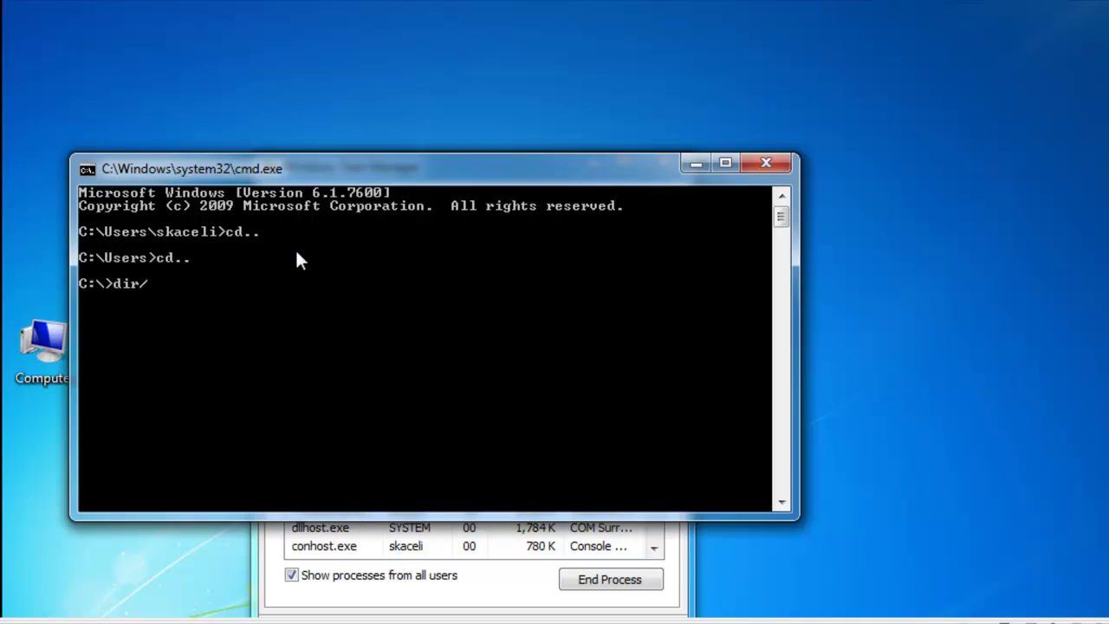
key("BackSpace")
key("BackSpace")
type("/s")
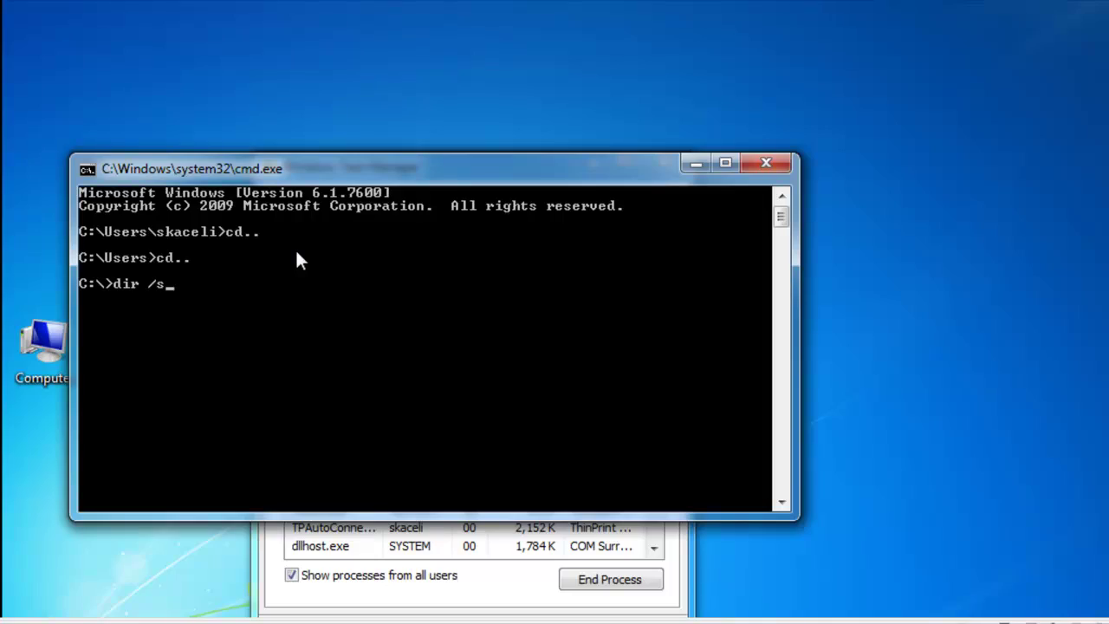
key("Return")
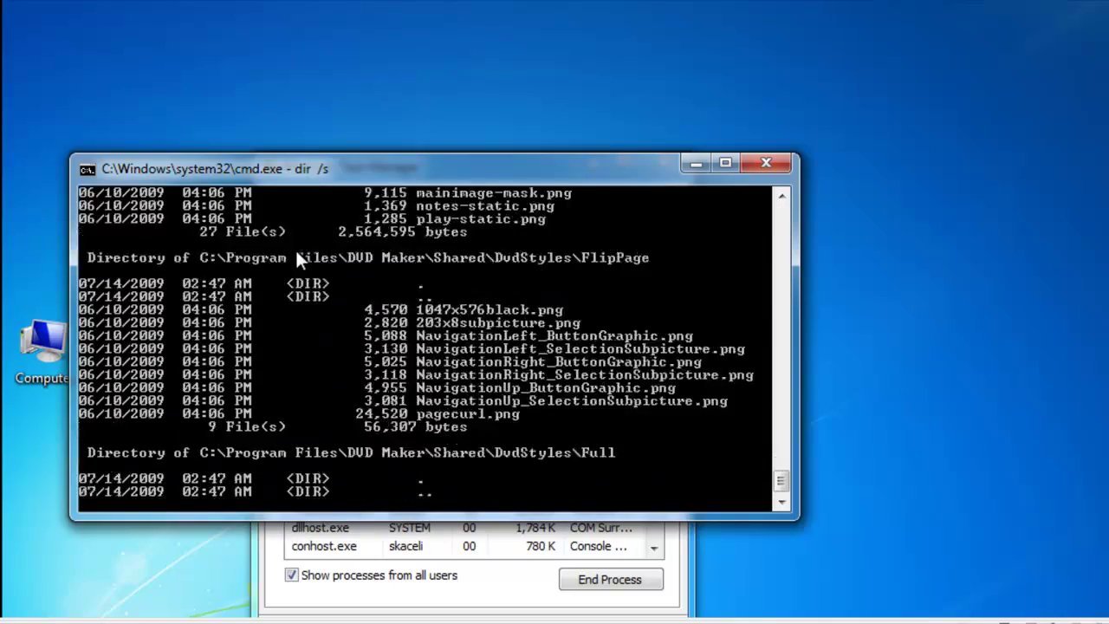
Step: Switch to Task Manager and examine overall CPU usage and the per-process load while the directory listing runs
left_click(525, 598)
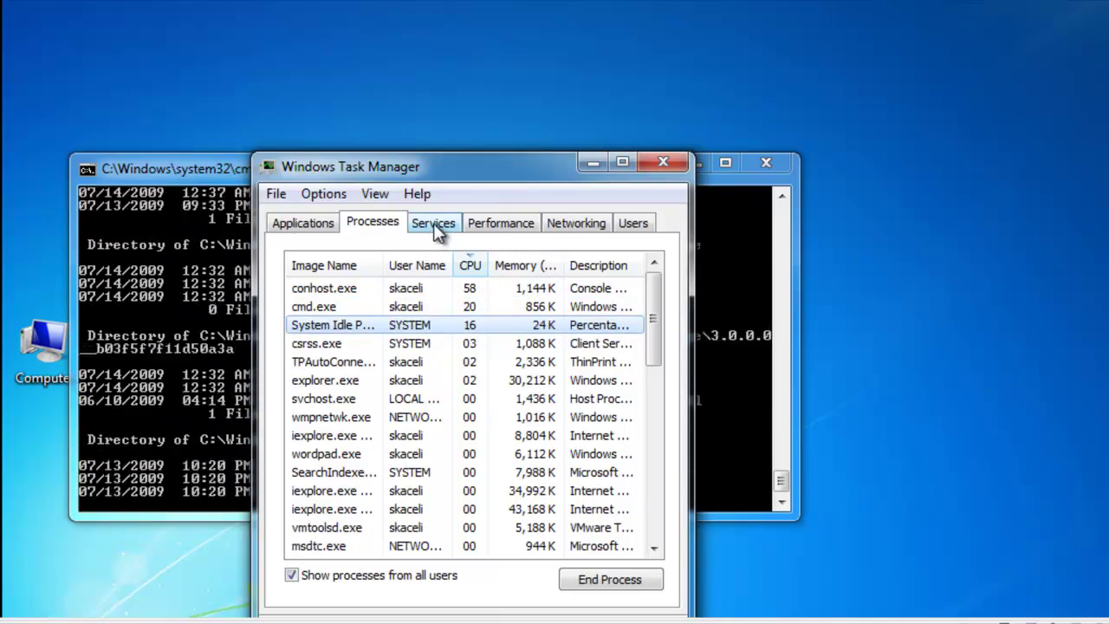
left_click(496, 225)
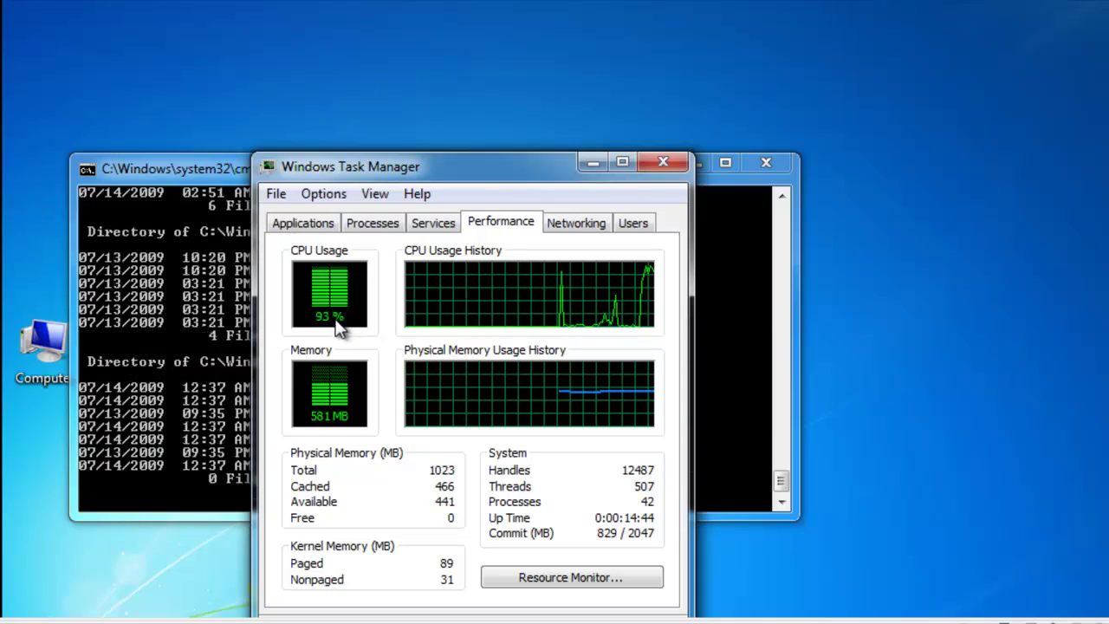
left_click(373, 224)
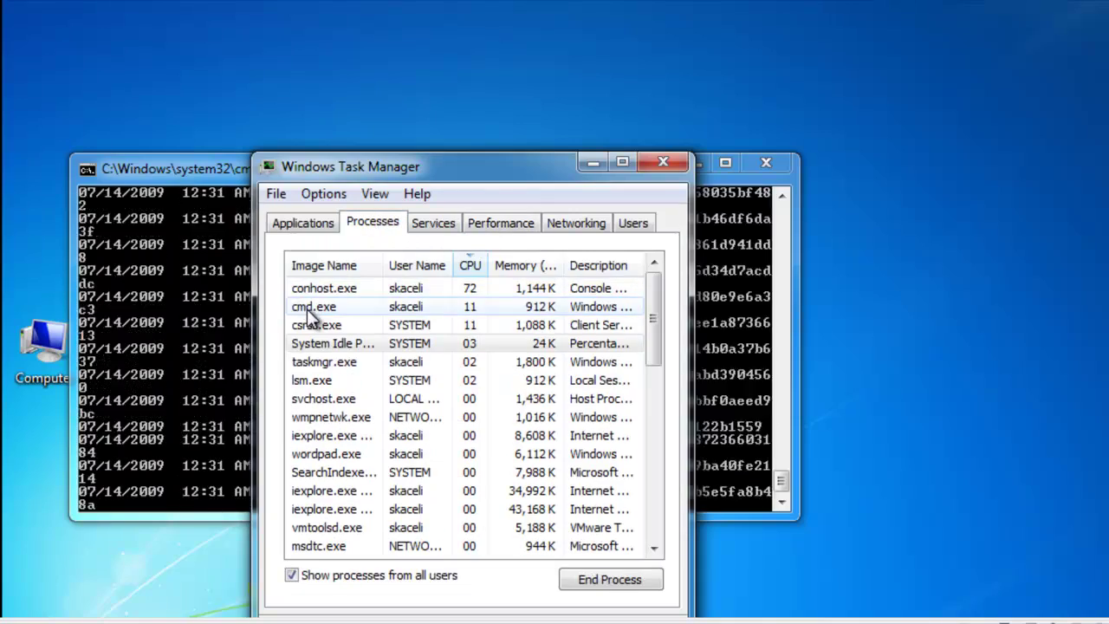
left_click(463, 324)
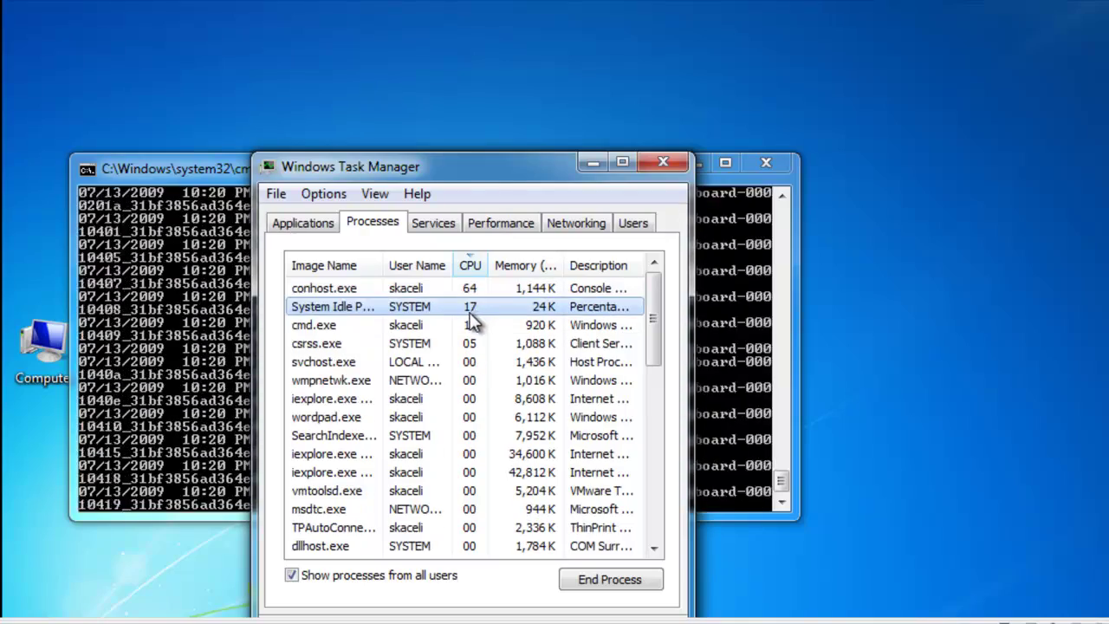
Step: Reposition the Task Manager window and end the conhost.exe process, confirming the termination
left_click_drag(421, 166, 504, 62)
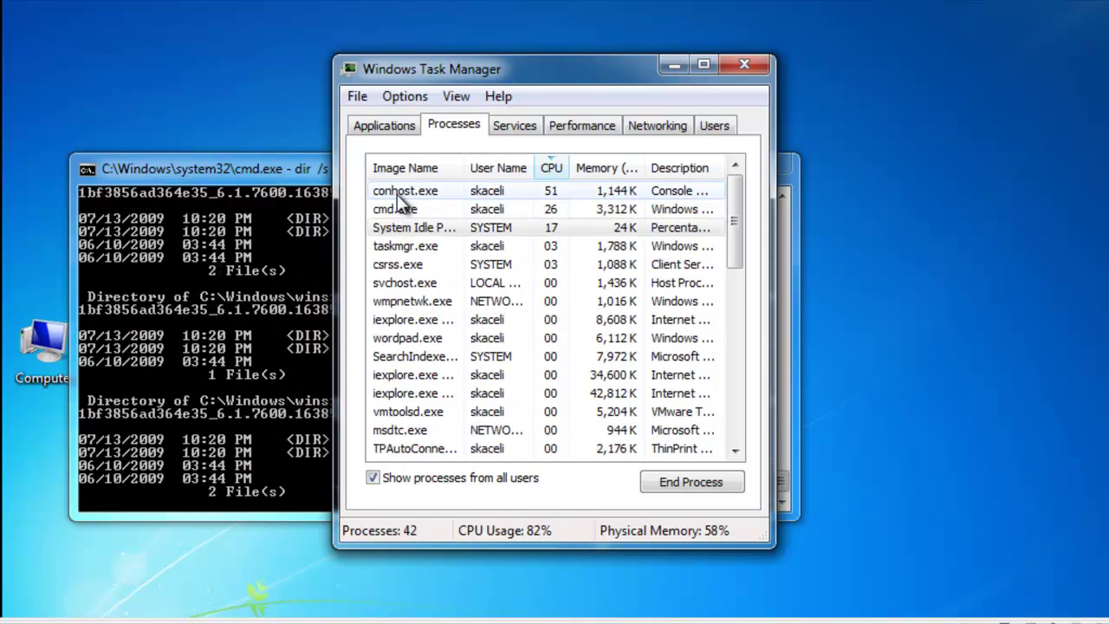
left_click(397, 194)
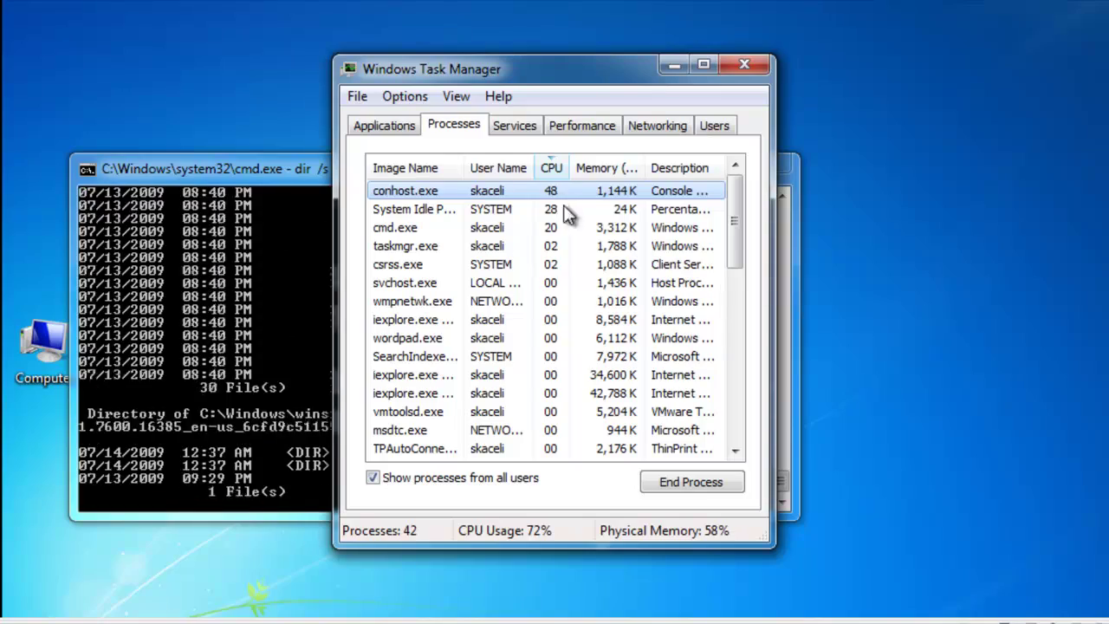
left_click(689, 484)
left_click(595, 409)
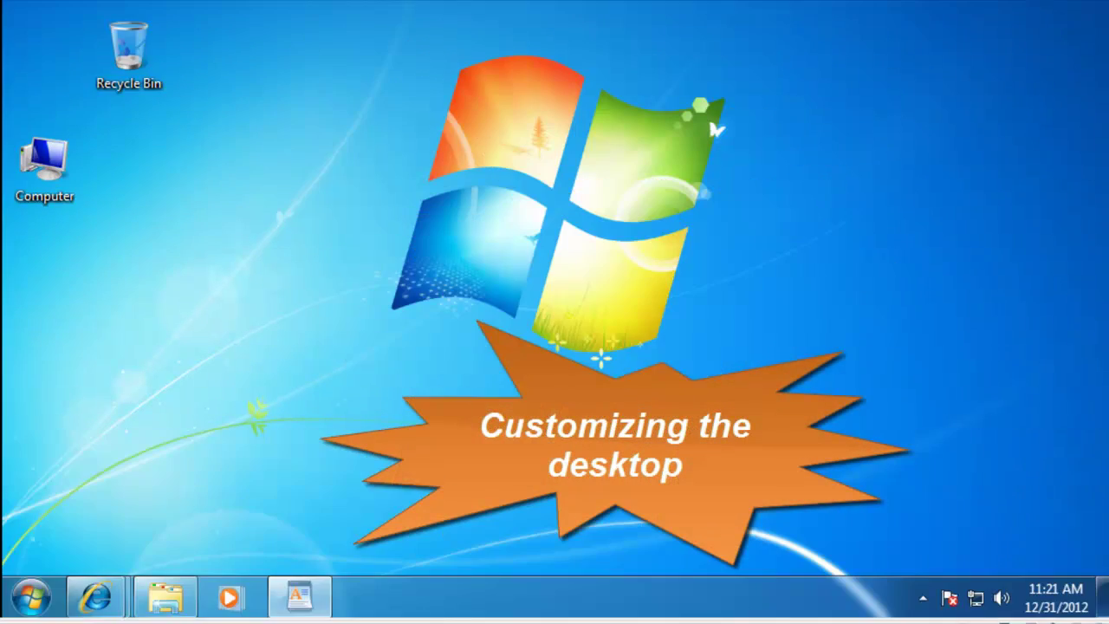
Step: Open the Taskbar and Start Menu properties and review the power button actions available for the Start menu
mouse_move(313, 606)
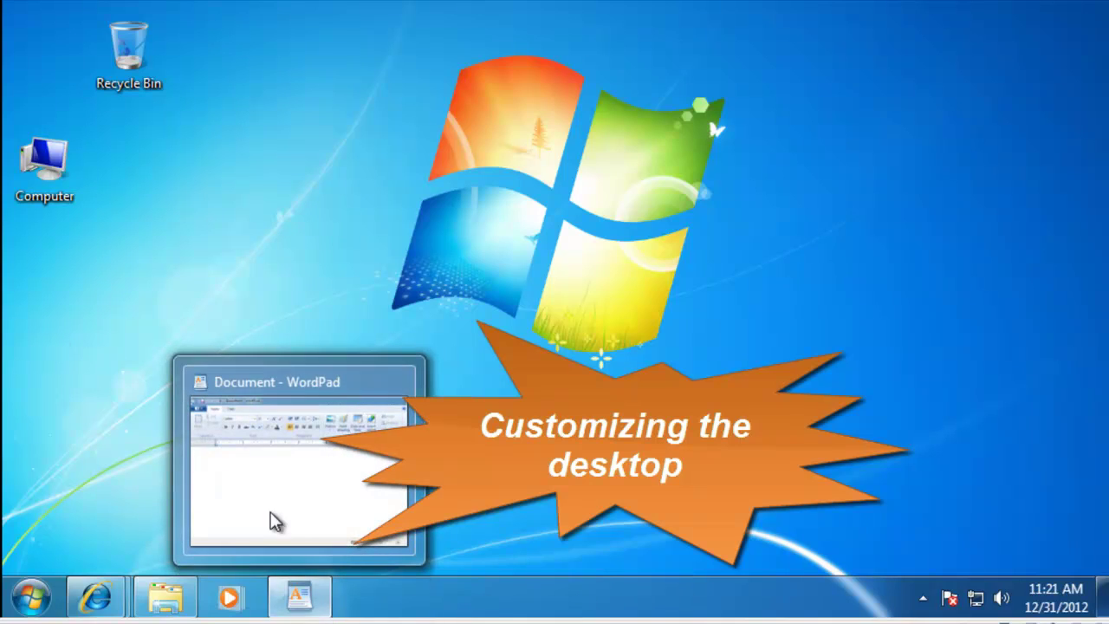
right_click(472, 596)
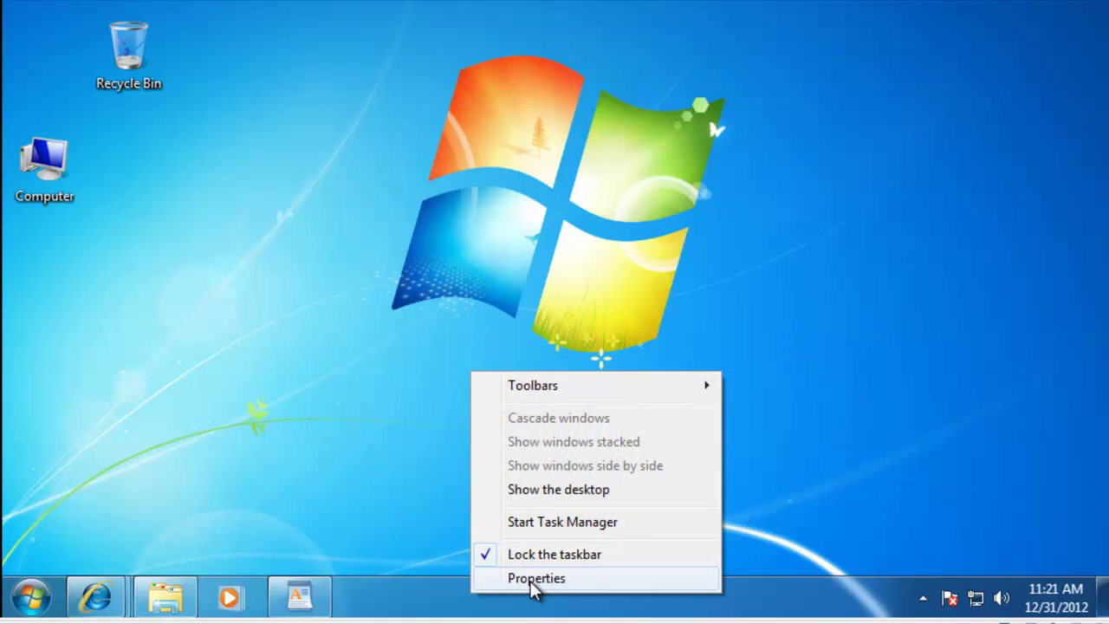
right_click(445, 603)
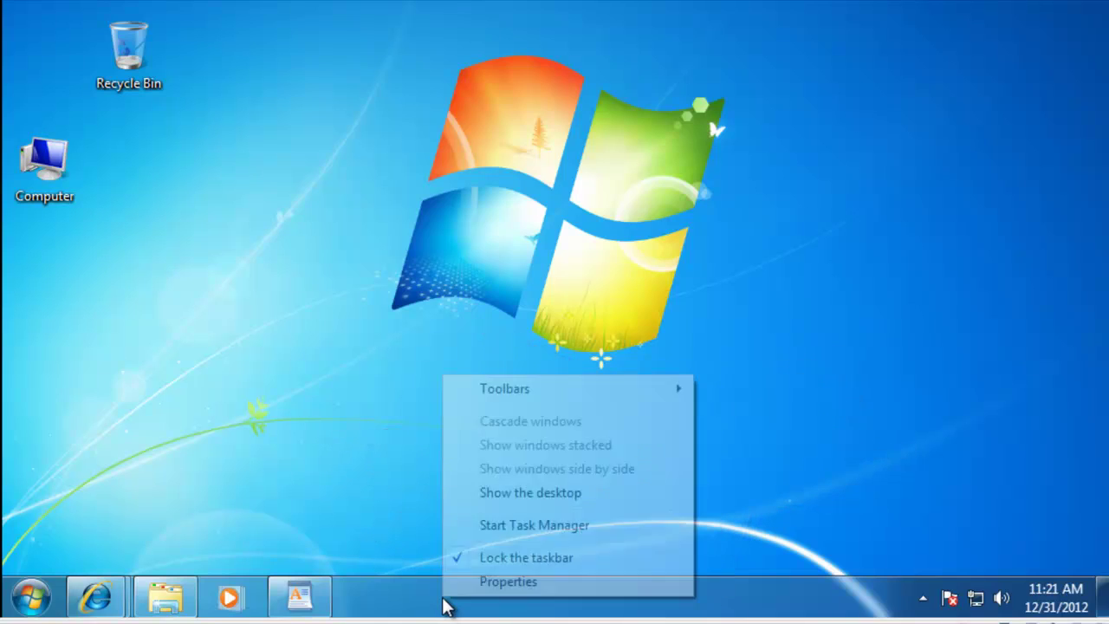
left_click(508, 581)
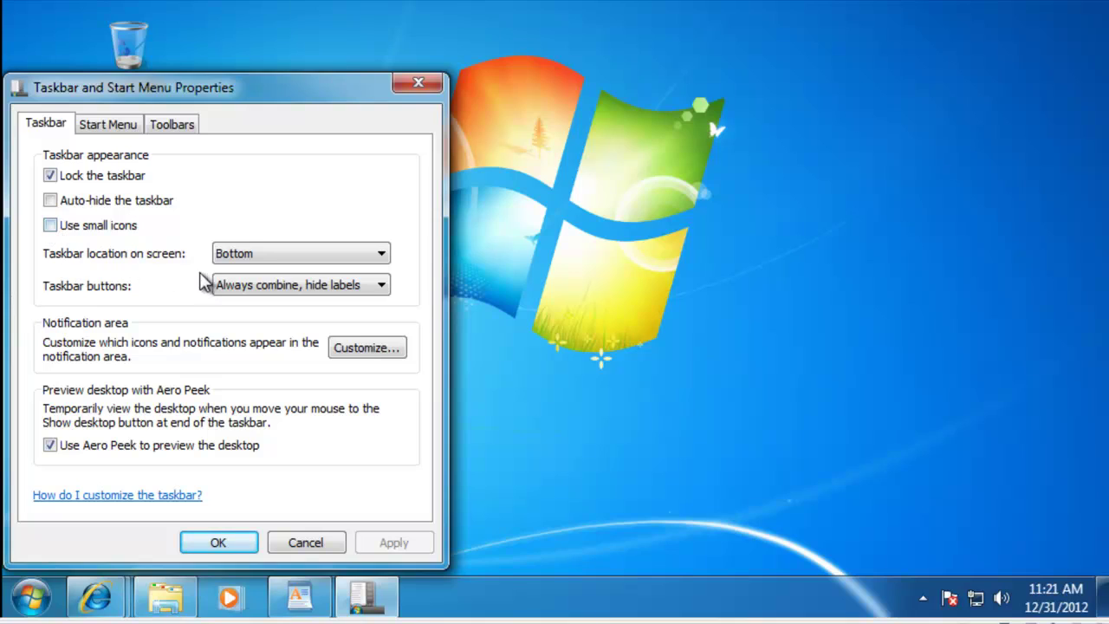
left_click(109, 124)
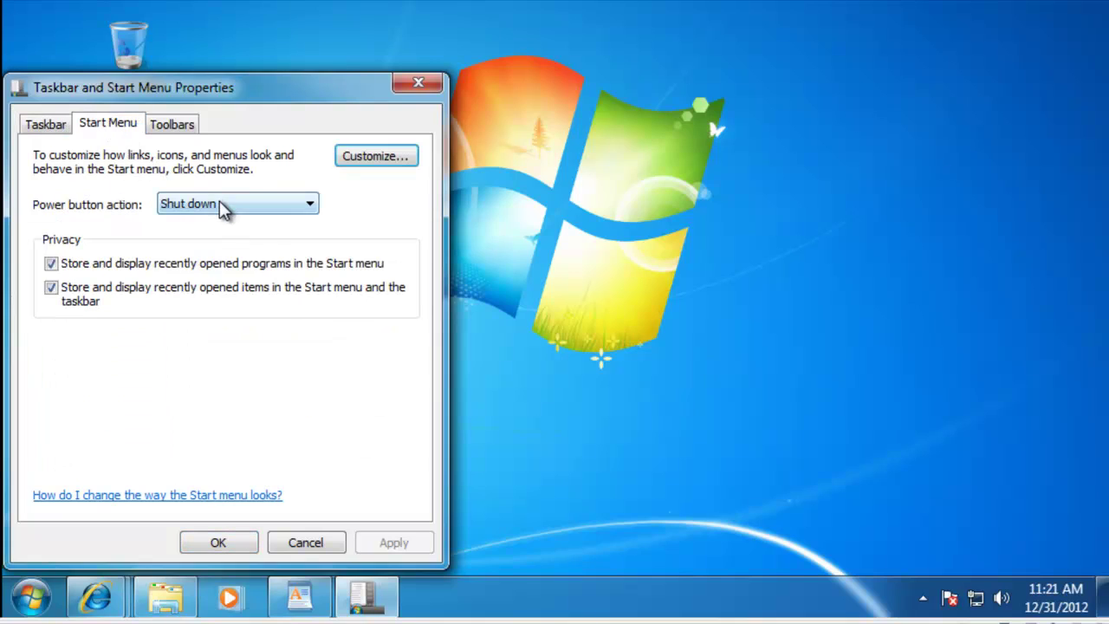
left_click(308, 208)
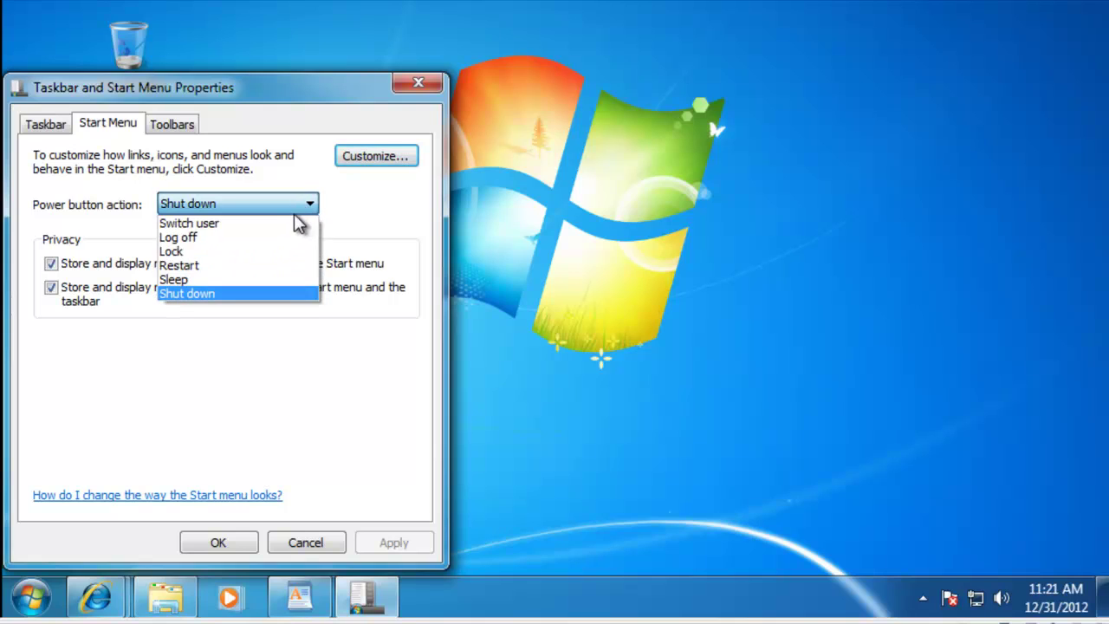
left_click(318, 177)
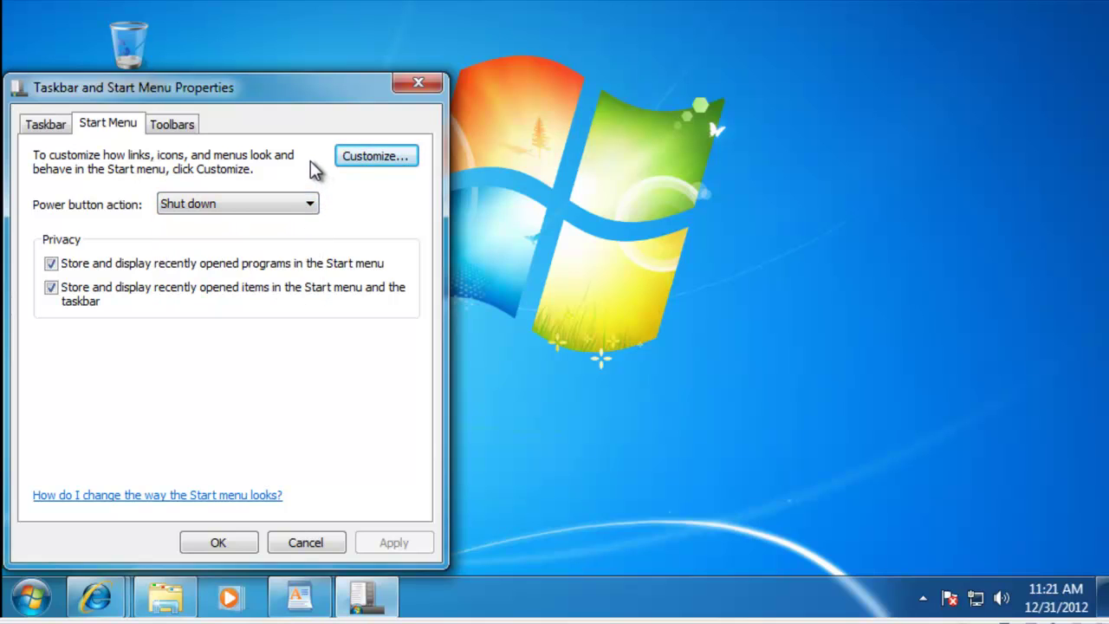
Step: Look through the Start menu customization options, and add the Address toolbar to the taskbar
left_click(390, 166)
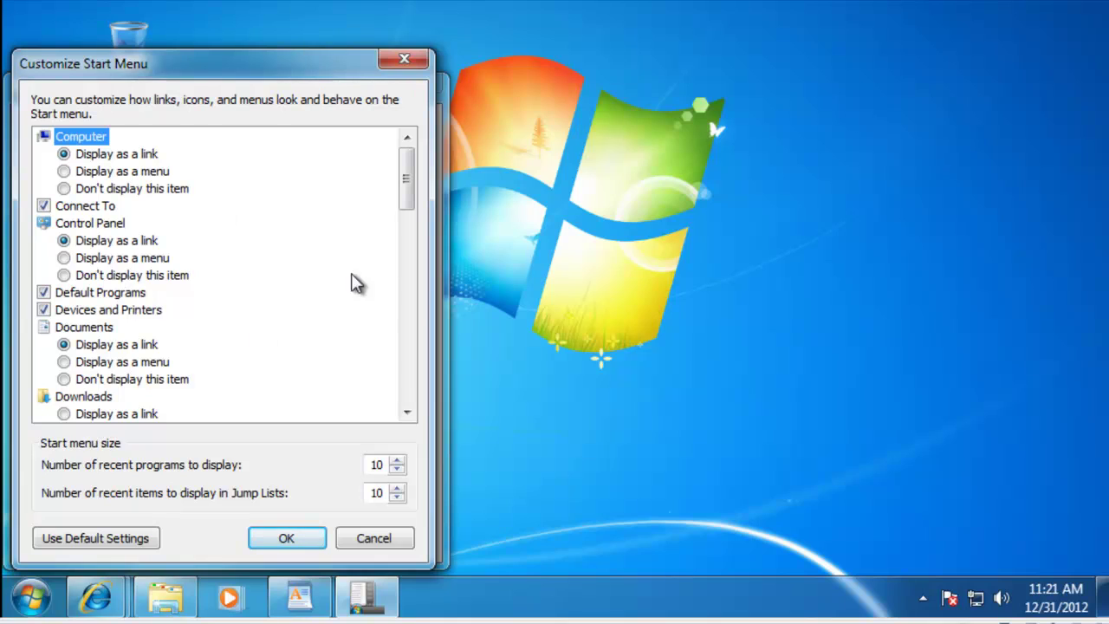
left_click_drag(416, 205, 407, 350)
left_click(175, 131)
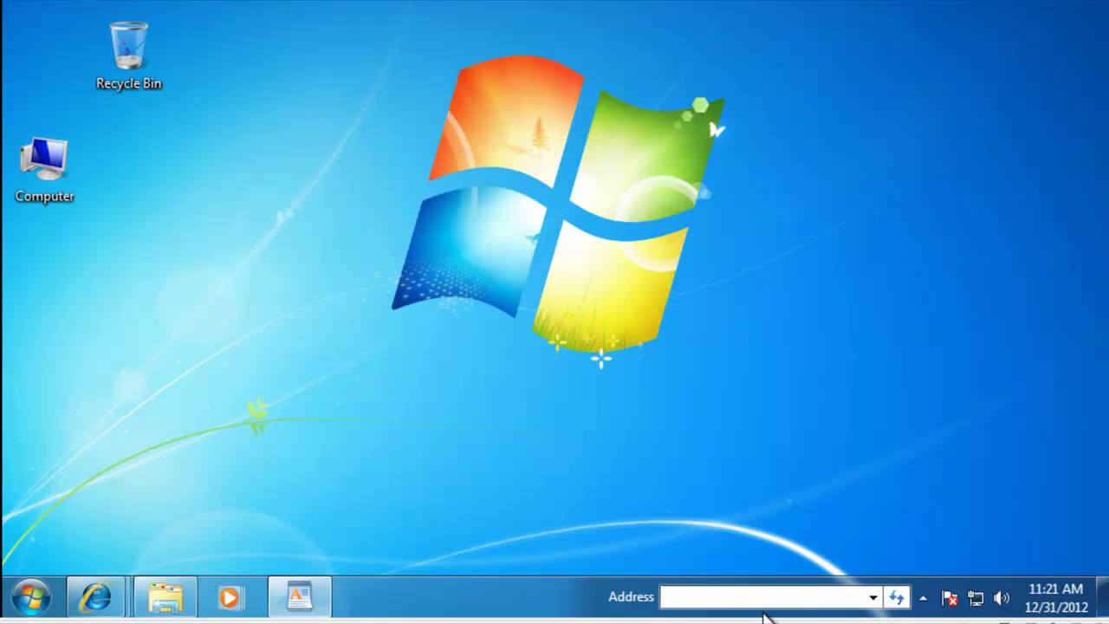
right_click(468, 610)
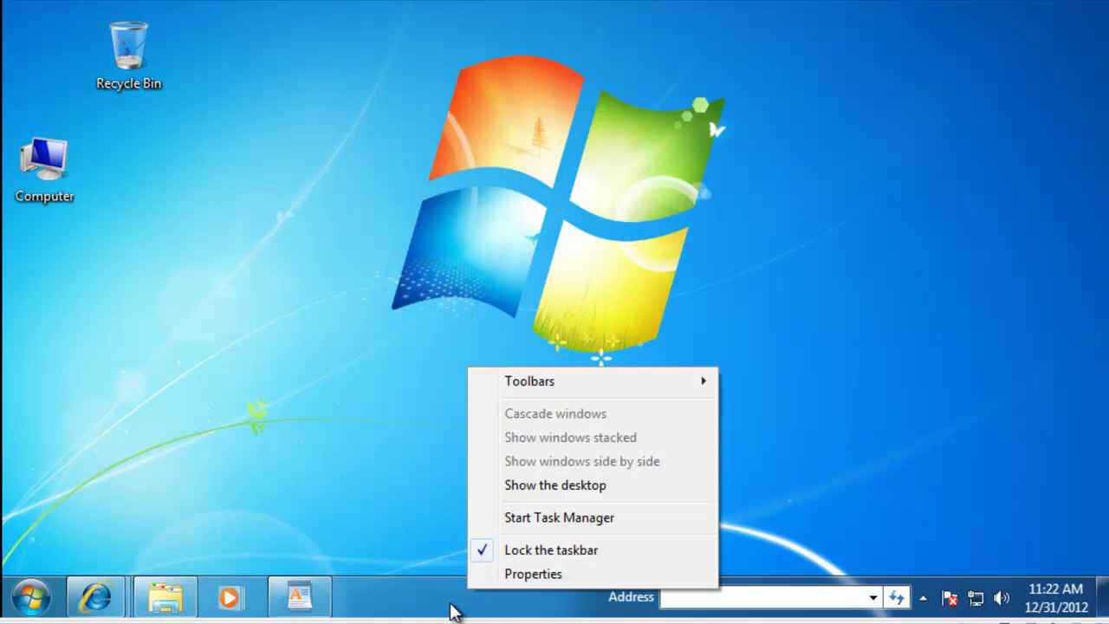
right_click(451, 611)
left_click(336, 422)
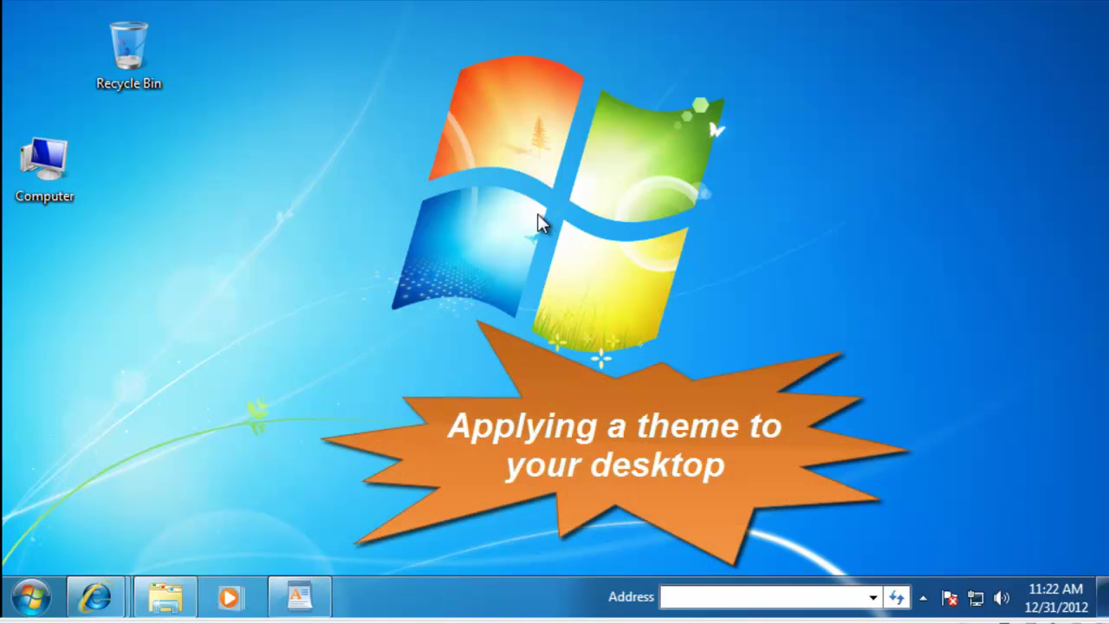
Step: Open the desktop's Personalization settings and apply the Landscapes Aero theme
right_click(811, 194)
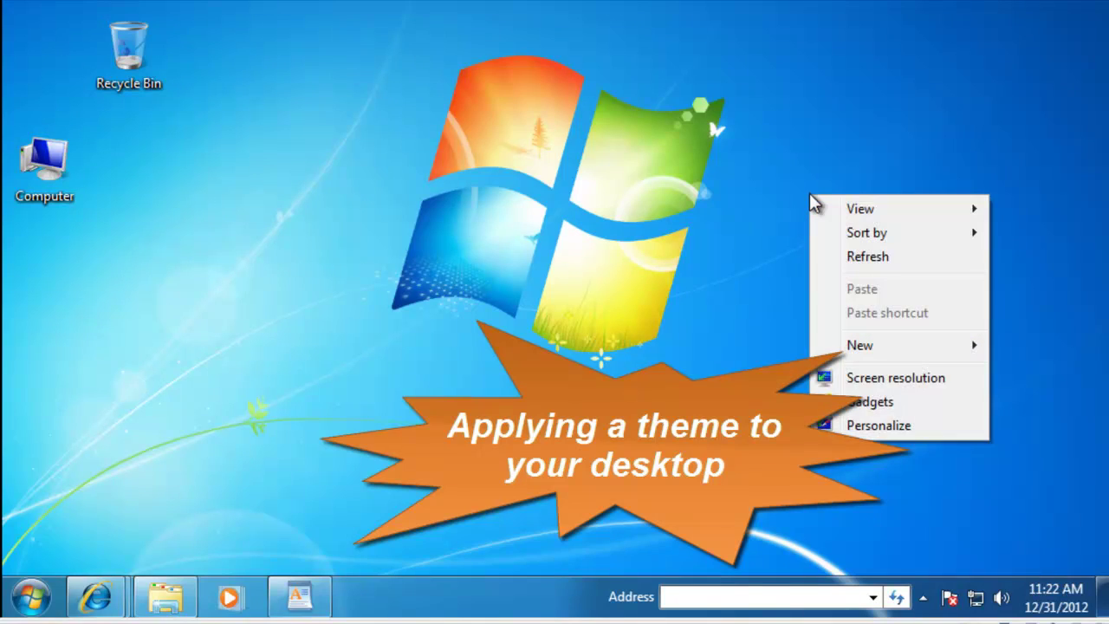
left_click(882, 431)
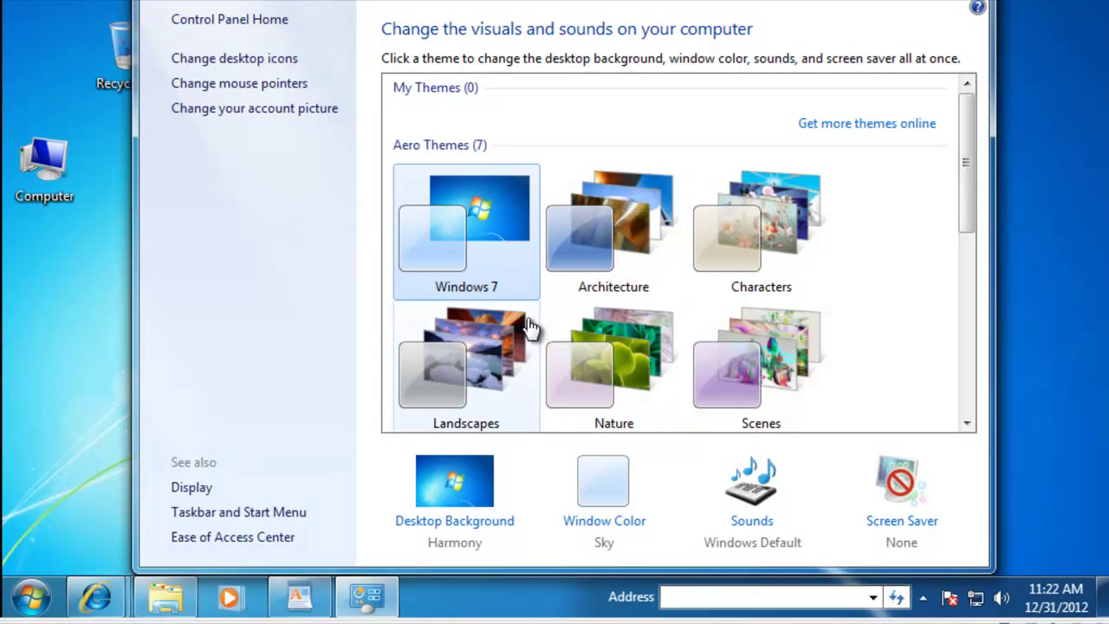
left_click(491, 348)
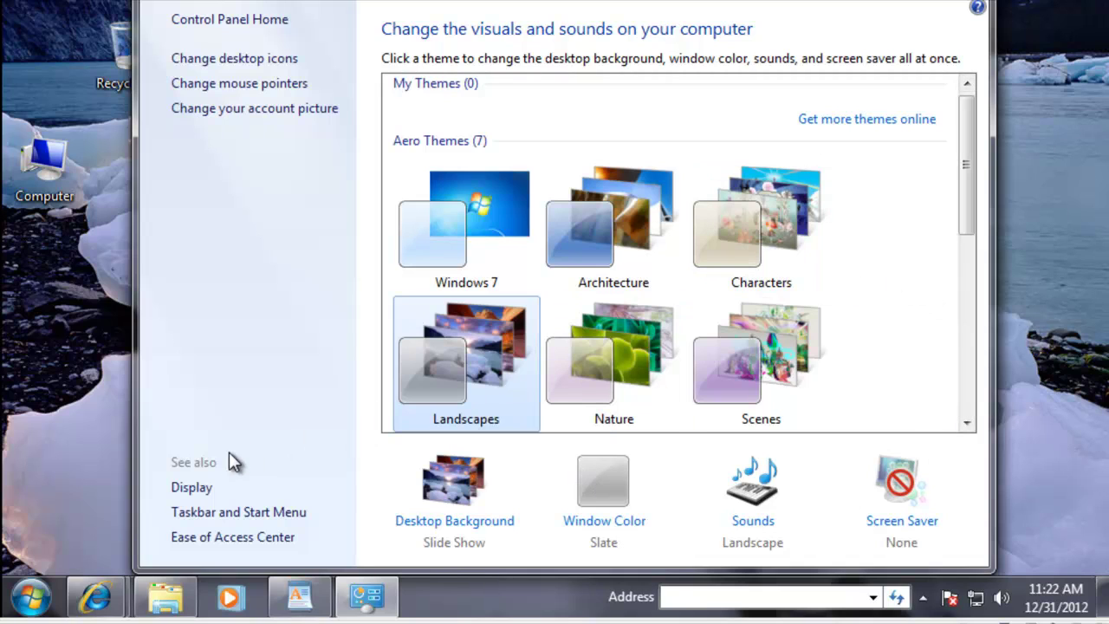
Step: Open the Display settings from Personalization and examine the list of available screen resolutions
left_click(191, 488)
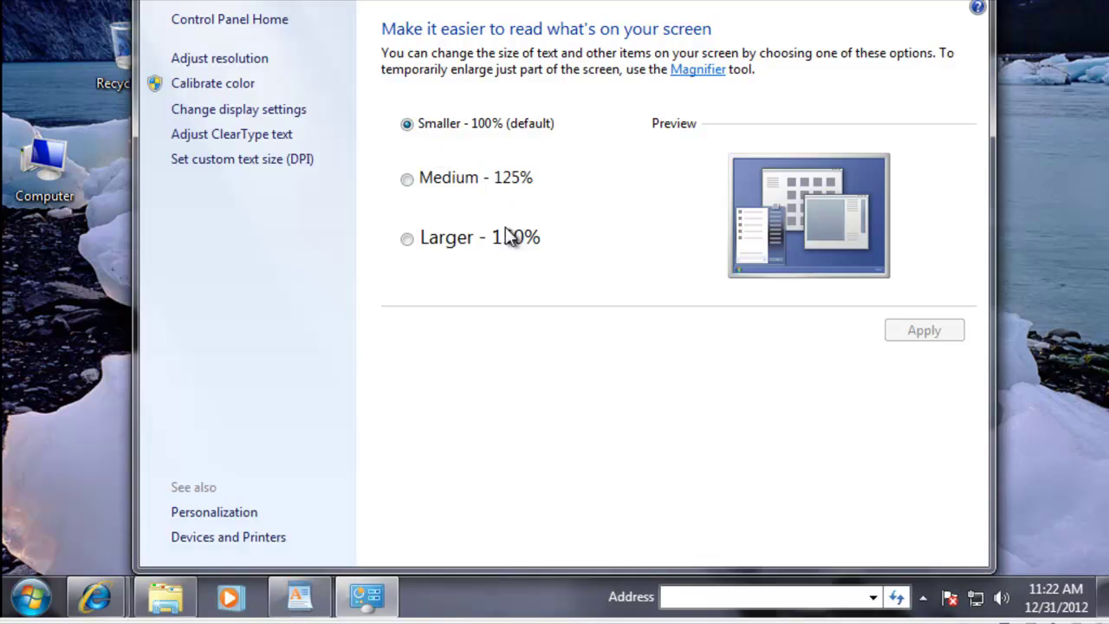
left_click(236, 63)
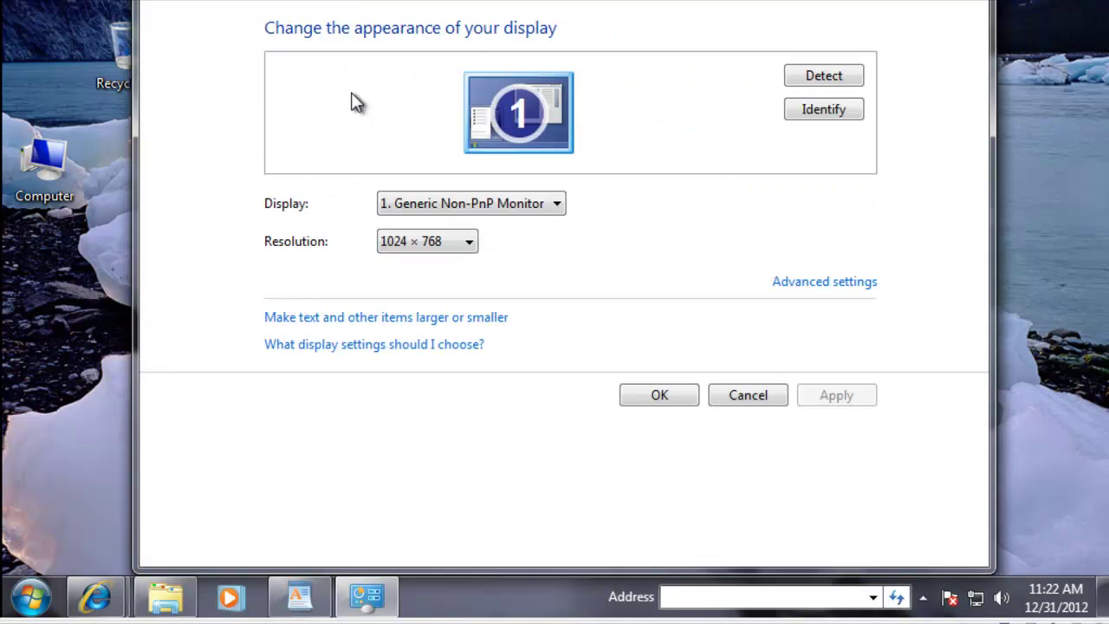
left_click(466, 244)
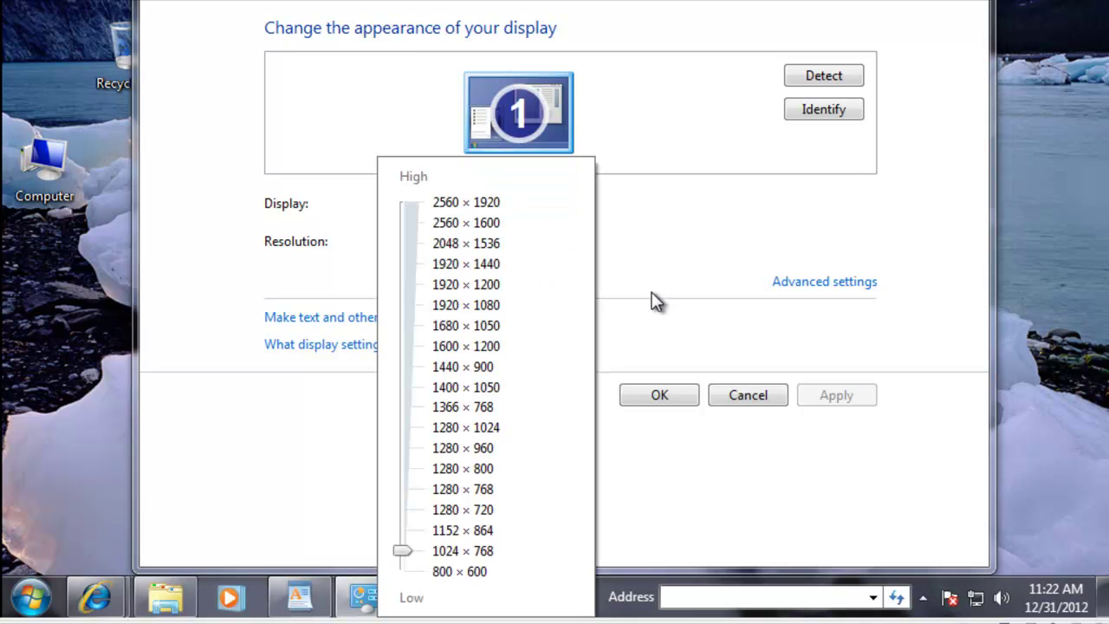
left_click(704, 247)
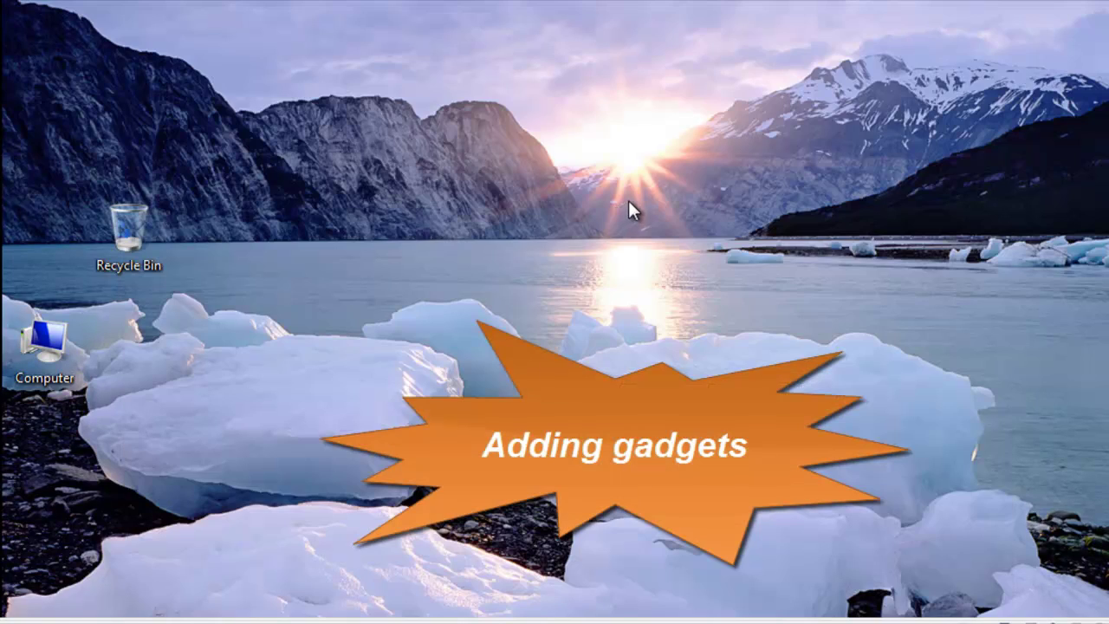
Step: Add the Clock gadget to the desktop and close the gadget gallery
right_click(628, 201)
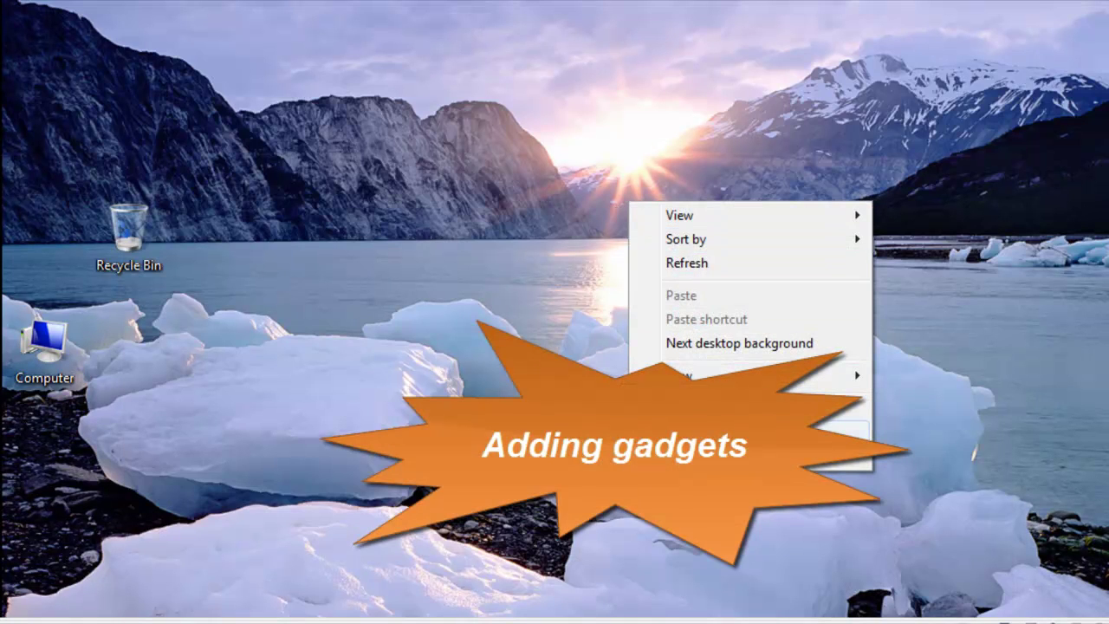
left_click(694, 431)
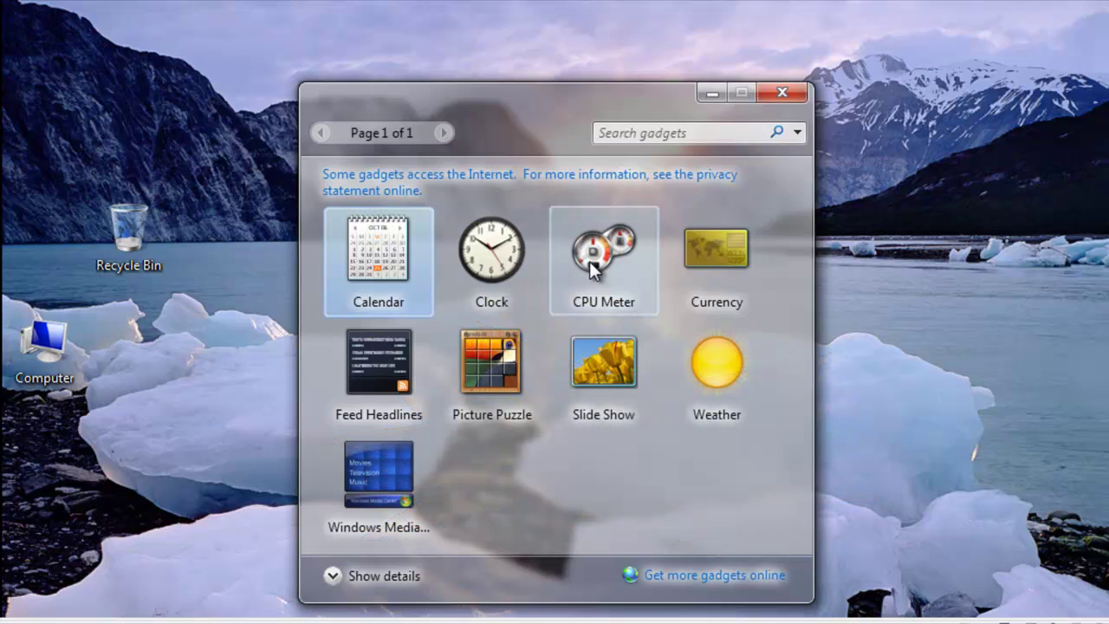
left_click(501, 260)
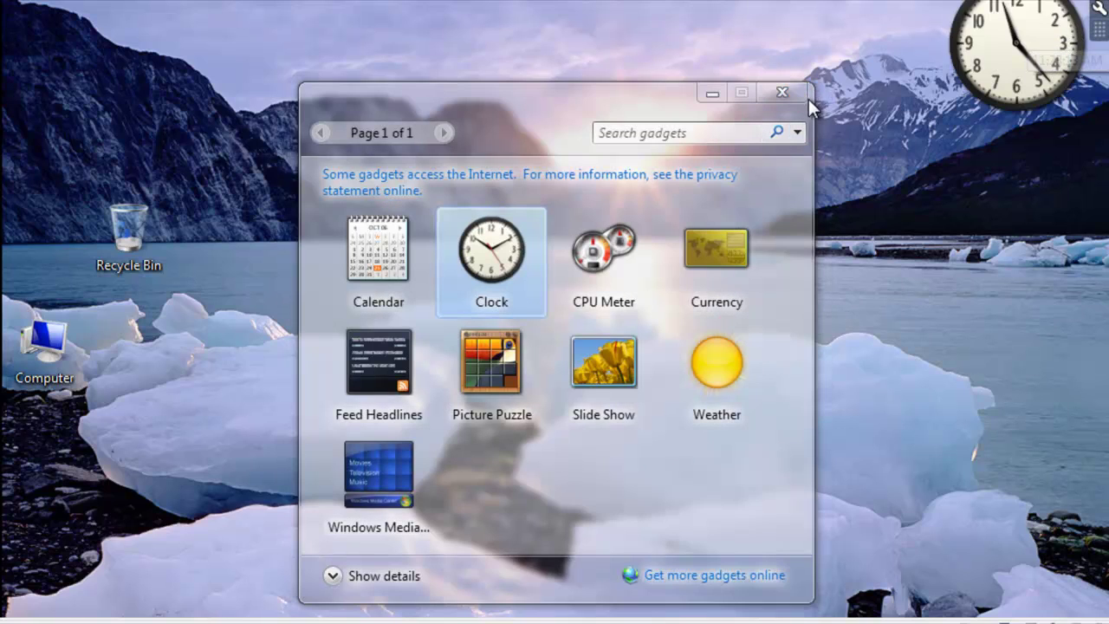
left_click(791, 92)
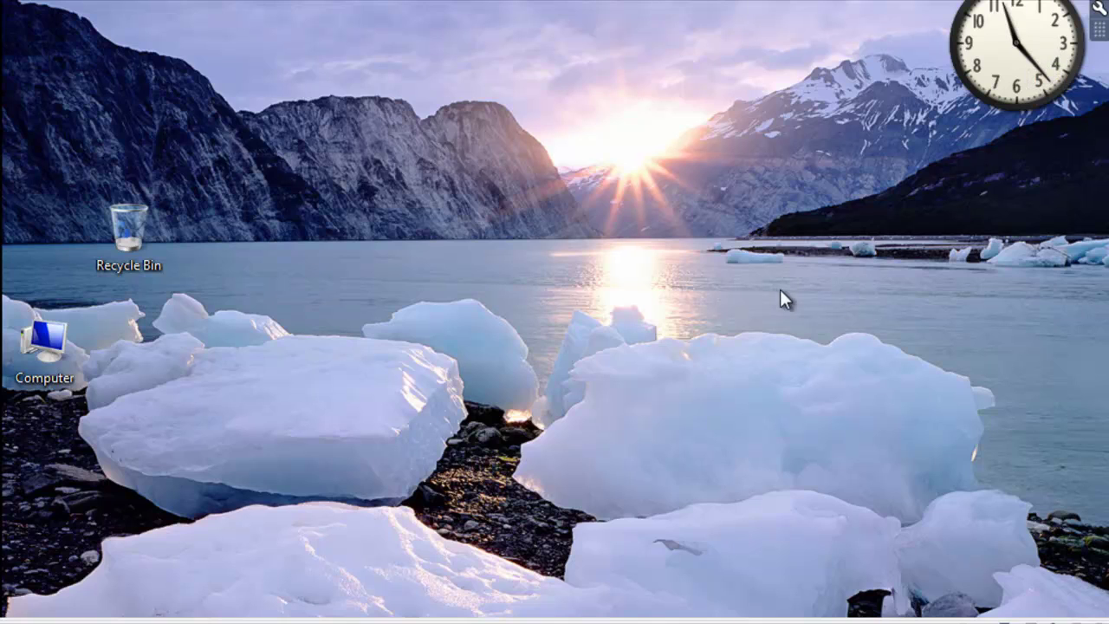
Step: Open the desktop's Personalization settings and apply the Windows 7 Aero theme
right_click(650, 322)
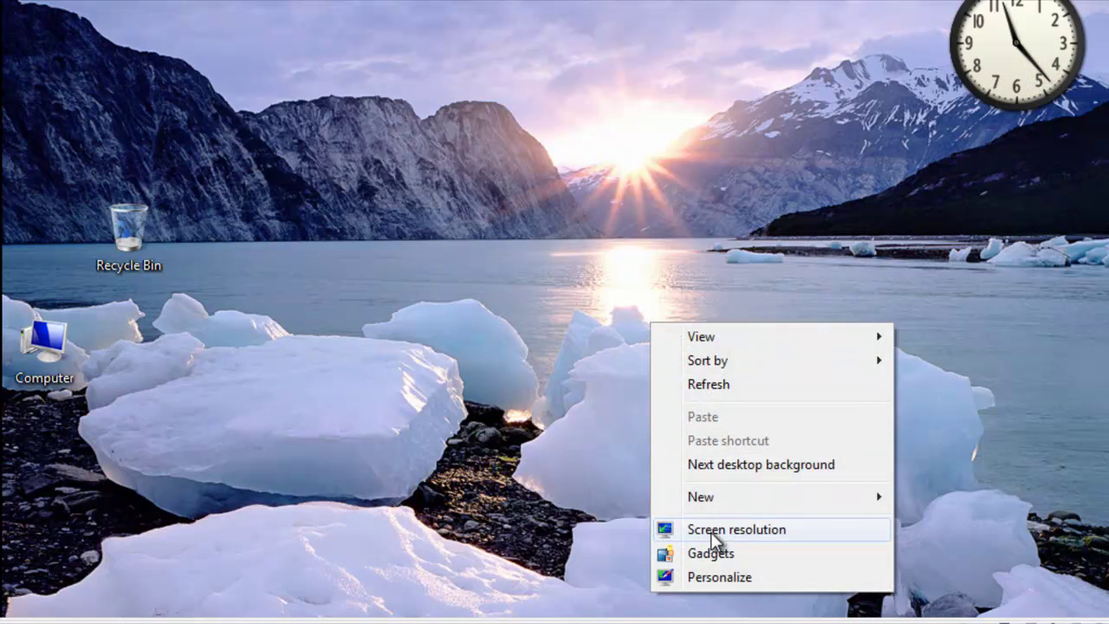
left_click(719, 579)
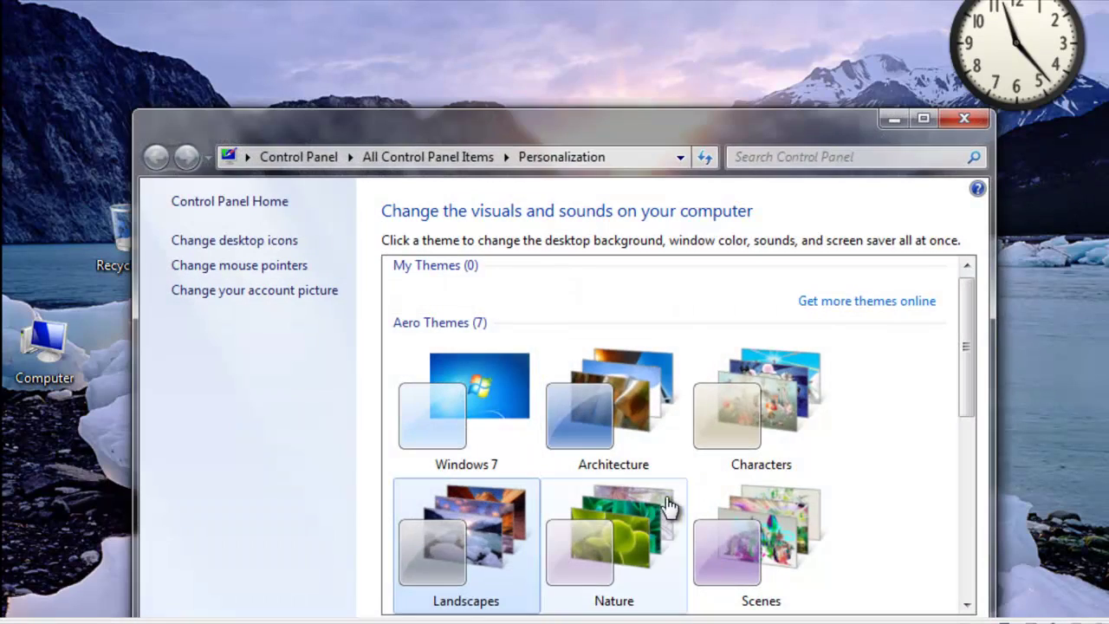
left_click(492, 426)
left_click_drag(584, 129, 580, 2)
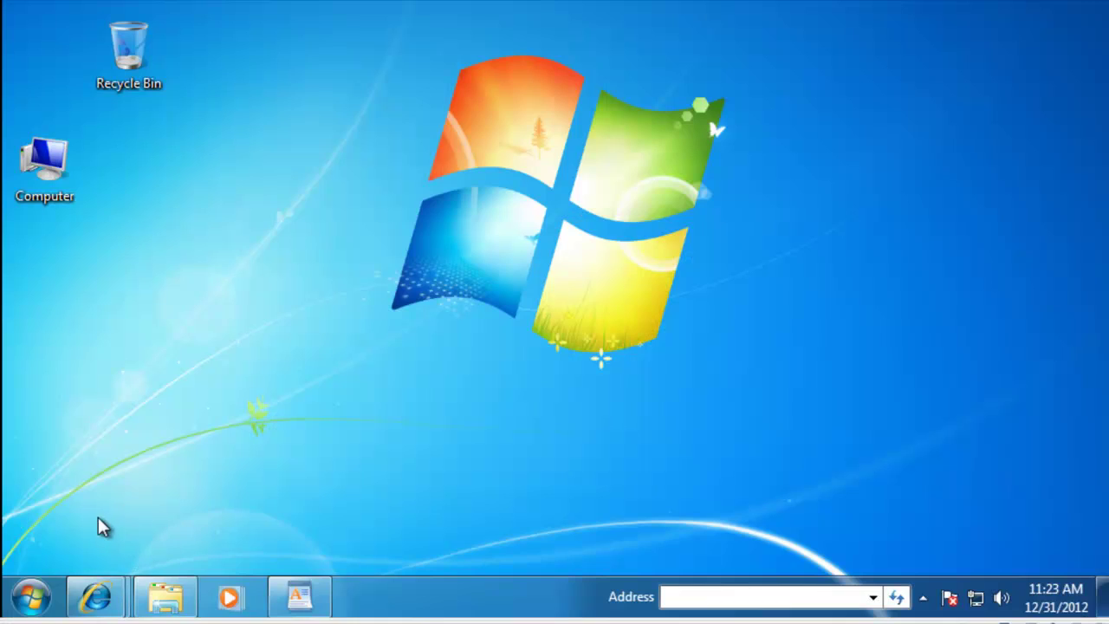
Step: Start the Snipping Tool from the Start menu and cancel the first capture
left_click(30, 598)
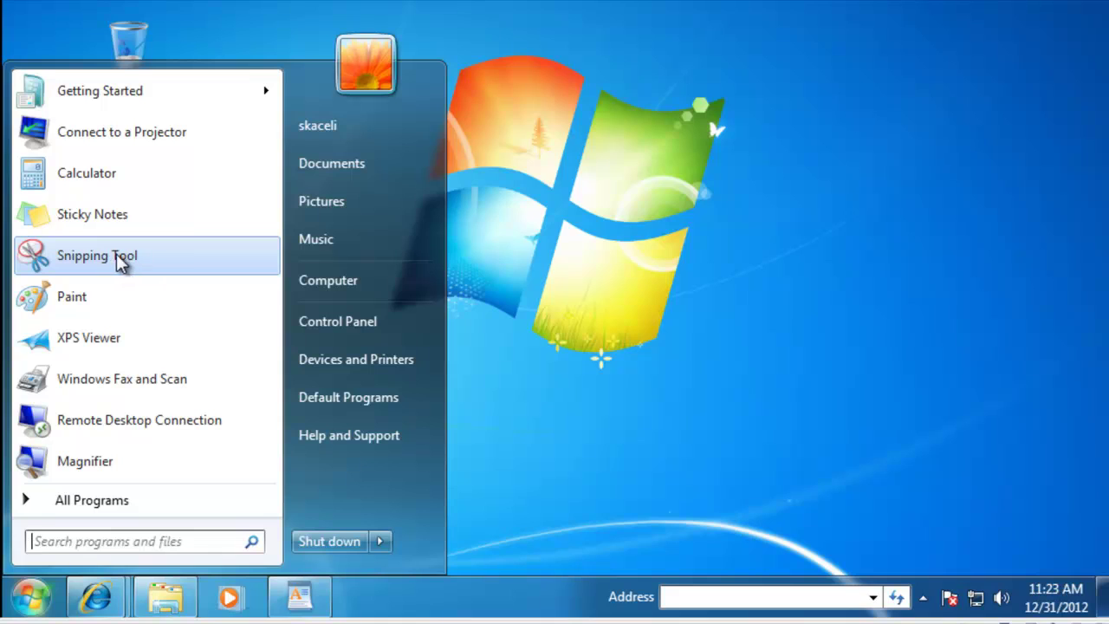
left_click(41, 606)
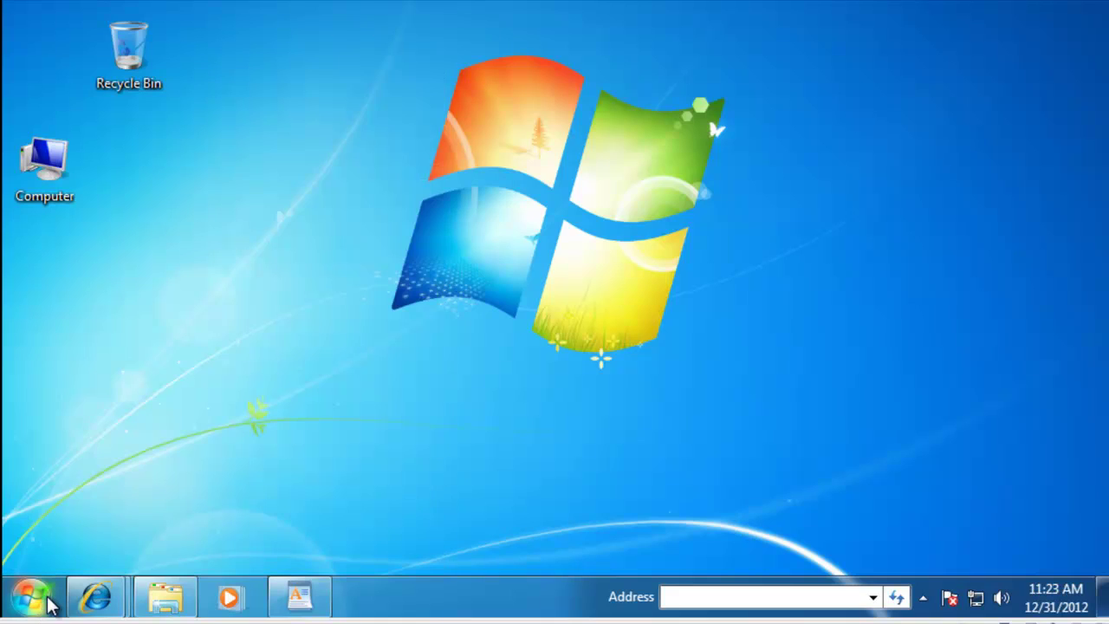
left_click(48, 605)
left_click(124, 258)
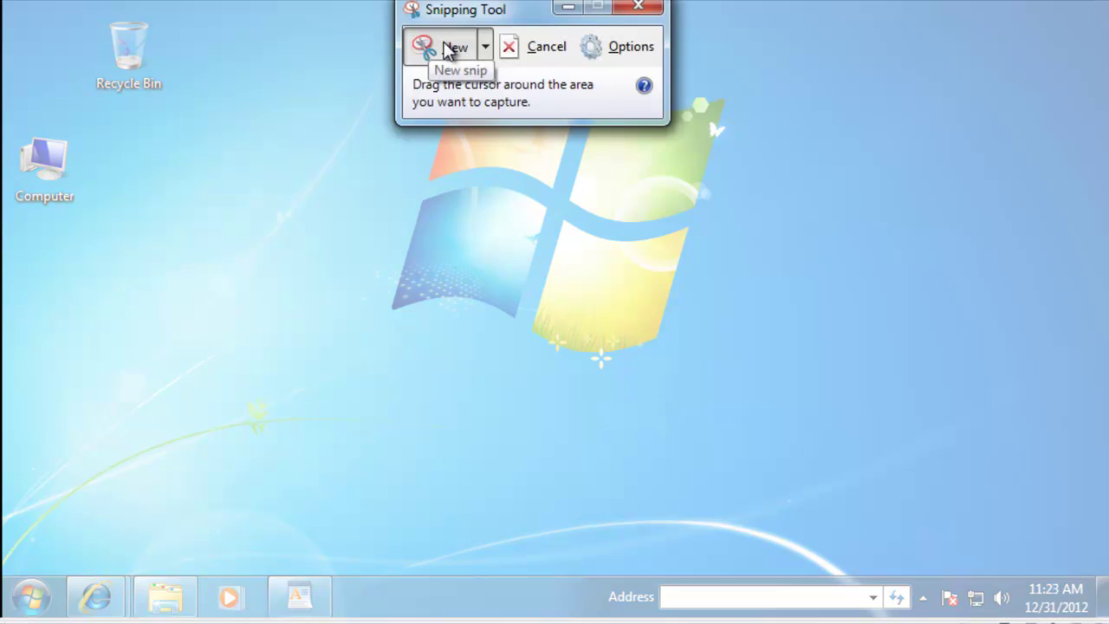
key("Escape")
left_click_drag(329, 91, 797, 362)
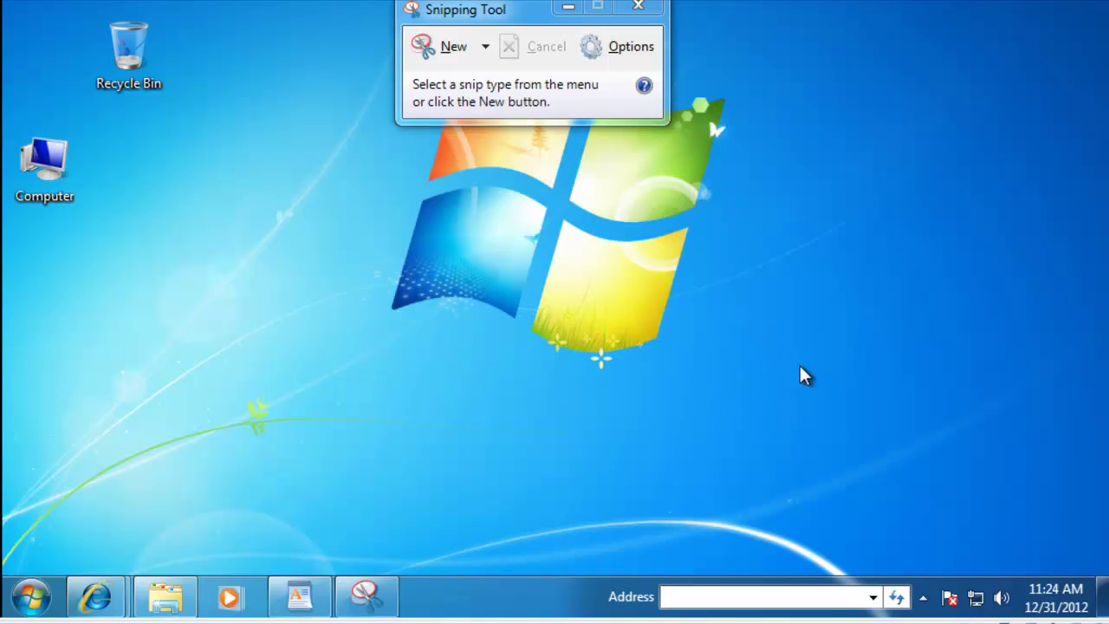
Step: Capture a new rectangular snip of the desktop's Windows logo and draw a blue pen arrow pointing at its blue pane
left_click(453, 47)
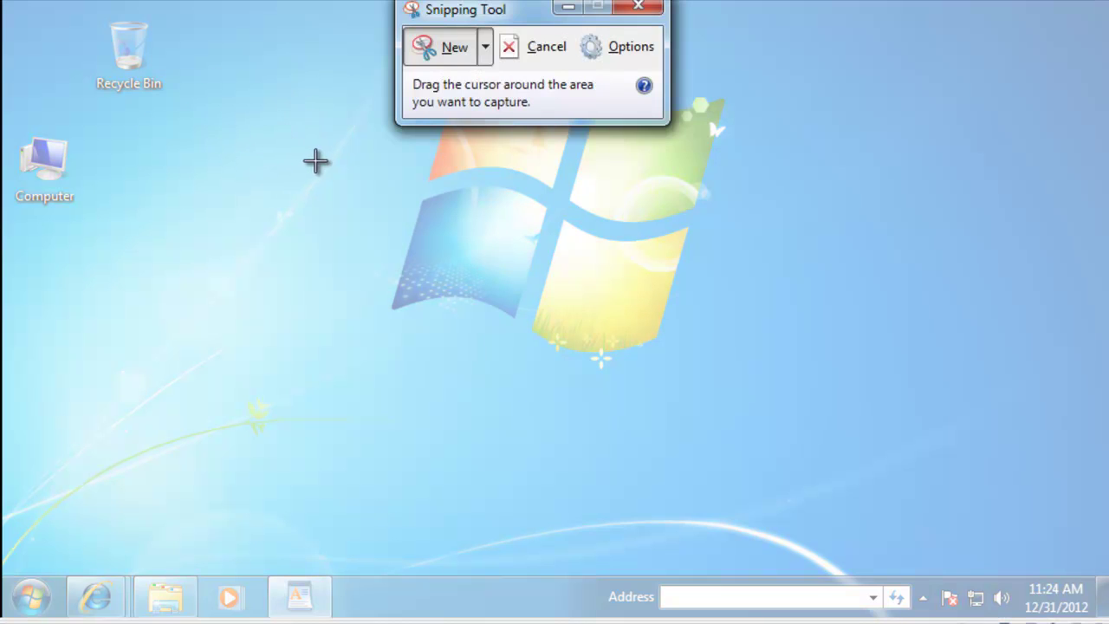
left_click_drag(362, 163, 798, 362)
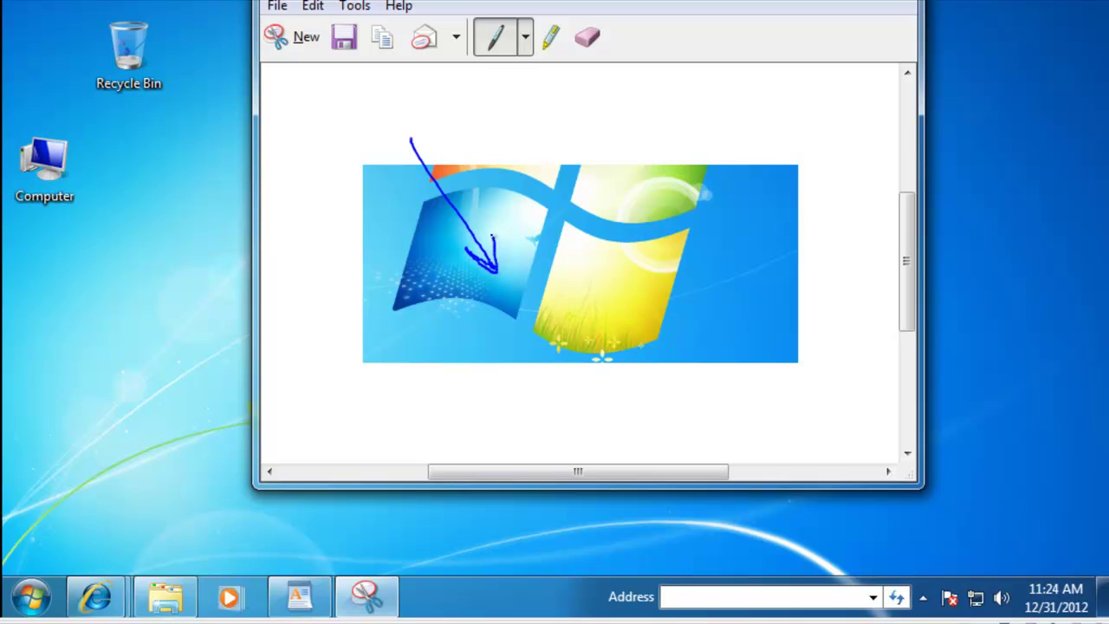
Step: Copy the annotated Windows logo snip and paste it into the open WordPad document
left_click(314, 7)
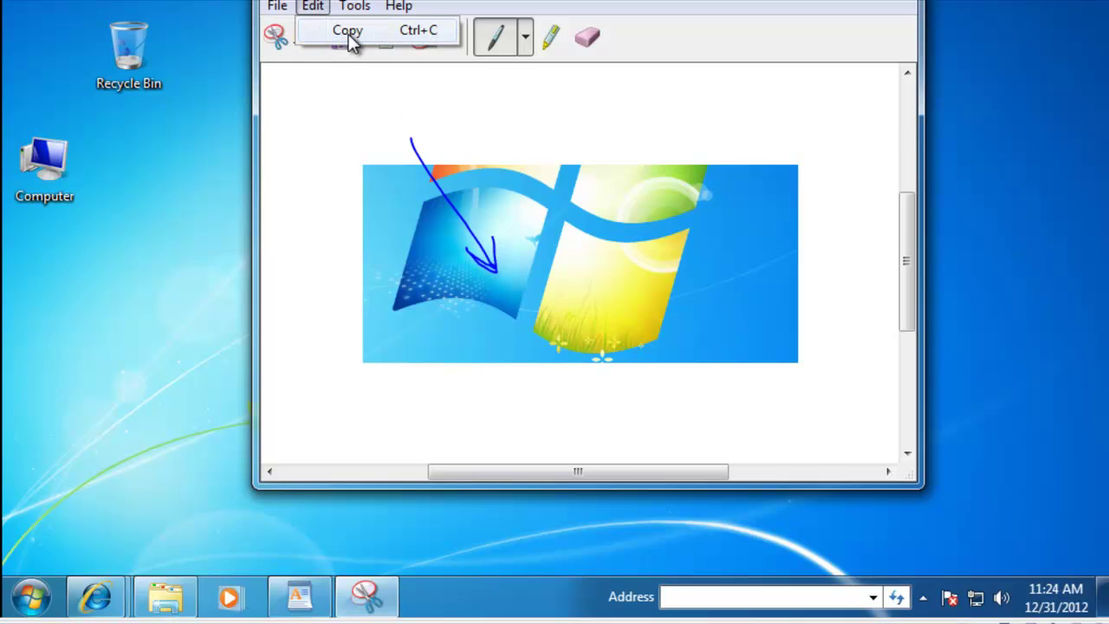
left_click(350, 35)
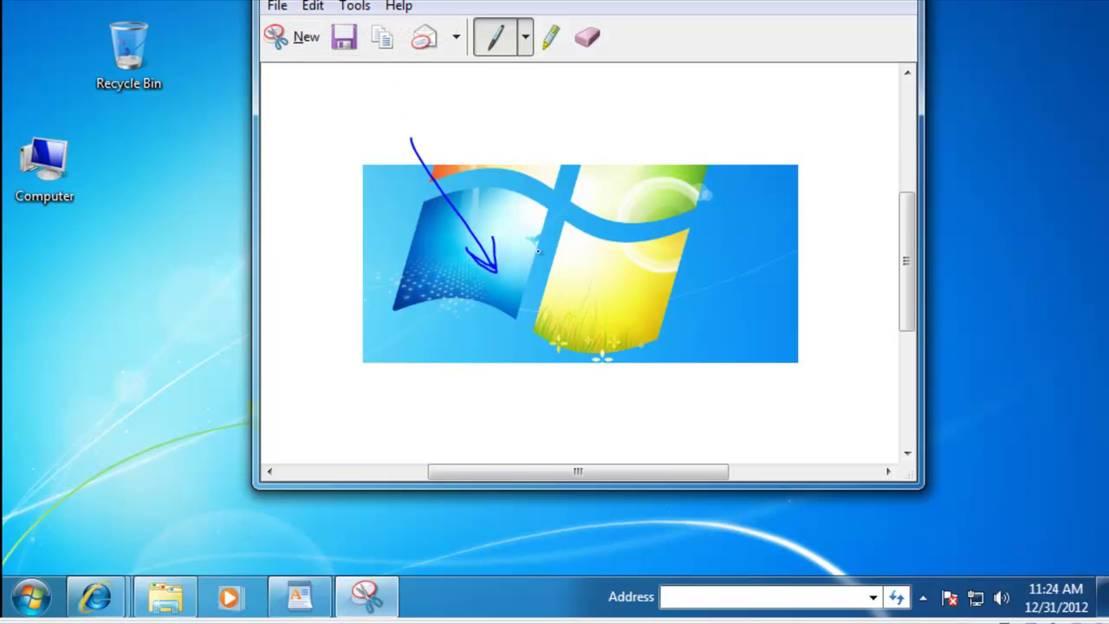
left_click(312, 602)
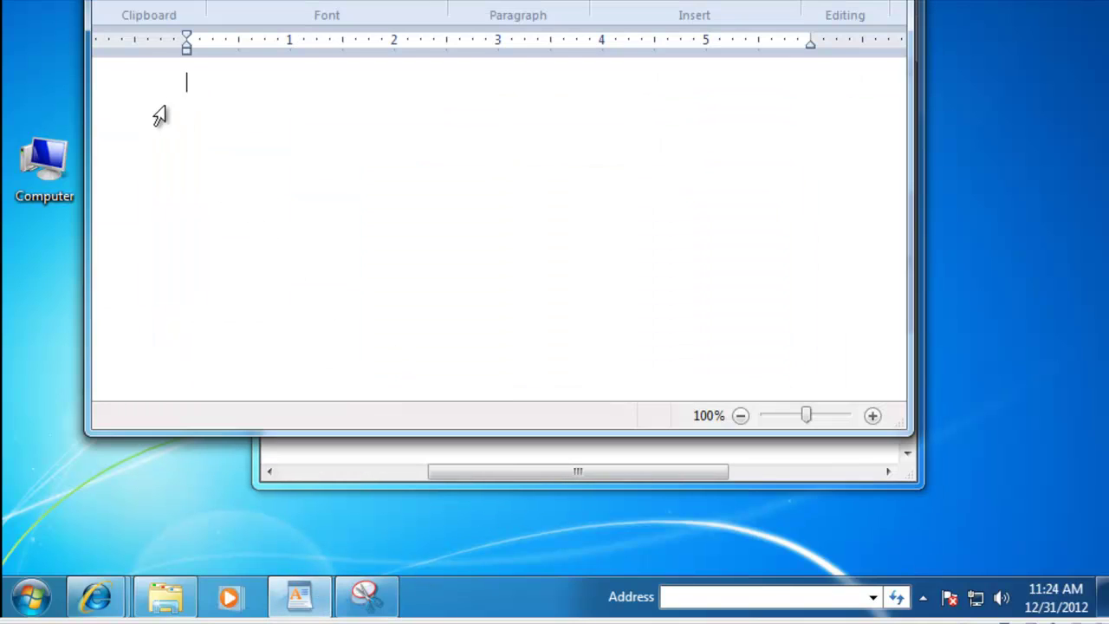
left_click(130, 3)
left_click(116, 14)
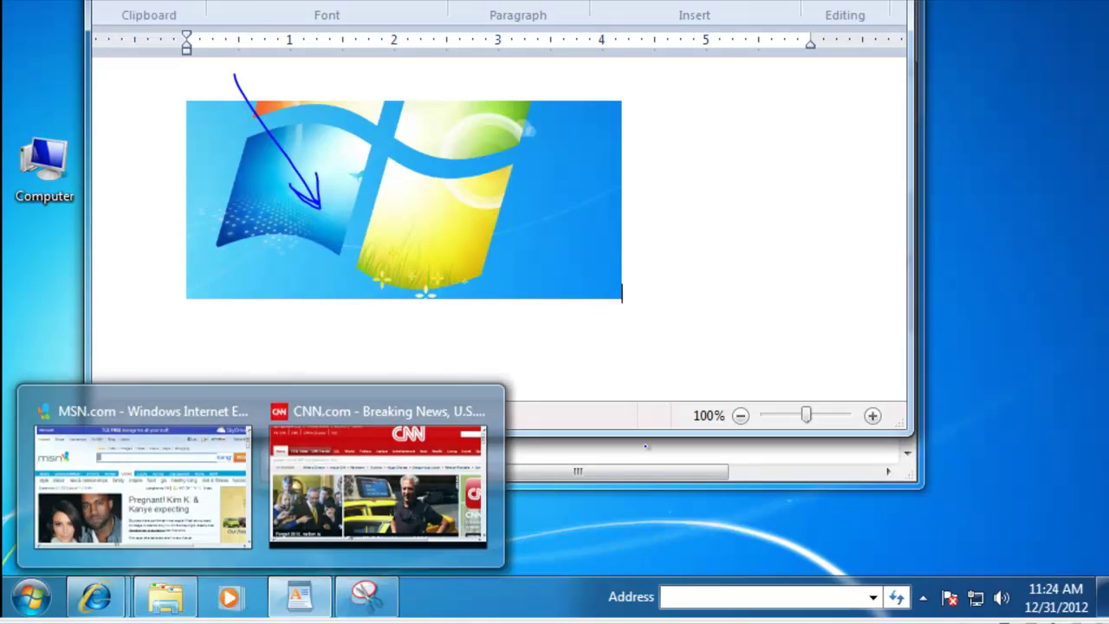
Step: Switch to the CNN.com page in Internet Explorer and show the fiscal cliff story with its list of links
mouse_move(116, 602)
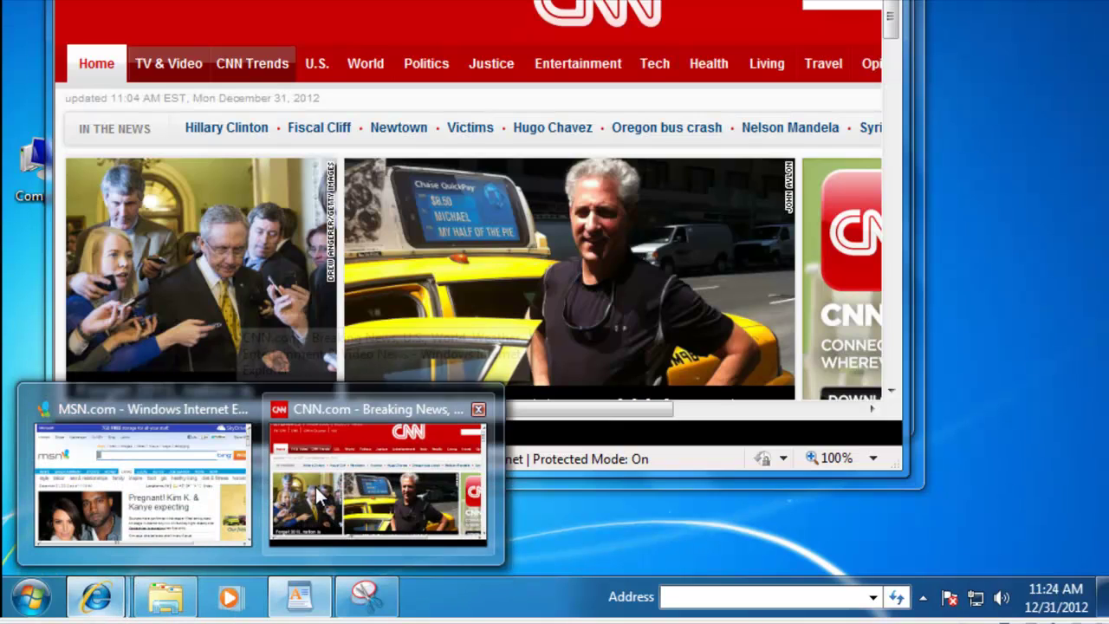
left_click(273, 490)
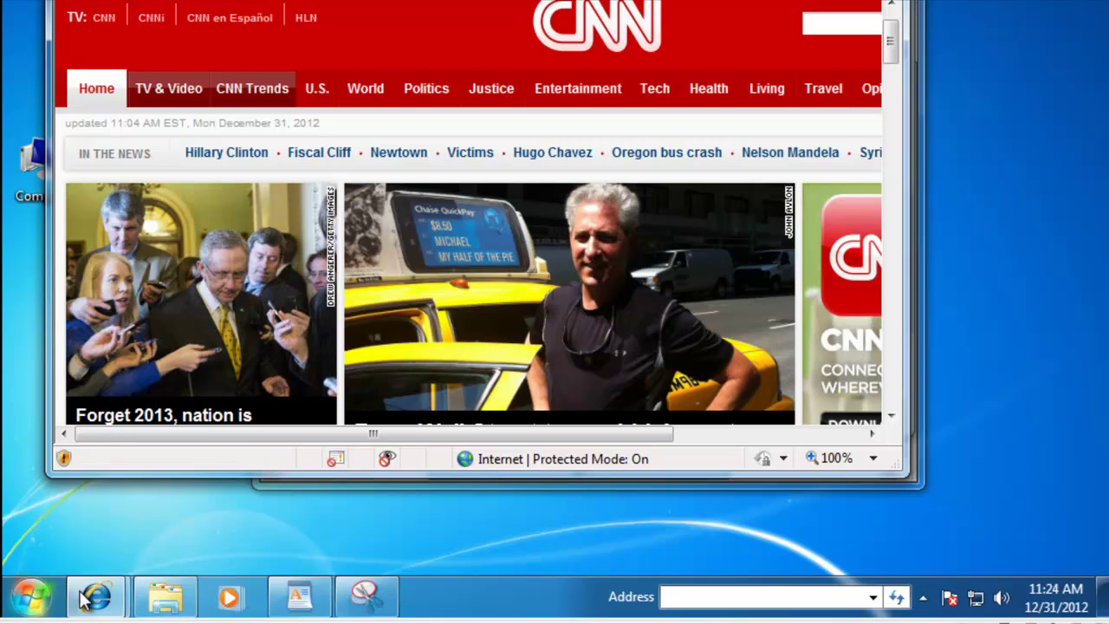
scroll(423, 130, "down", 5)
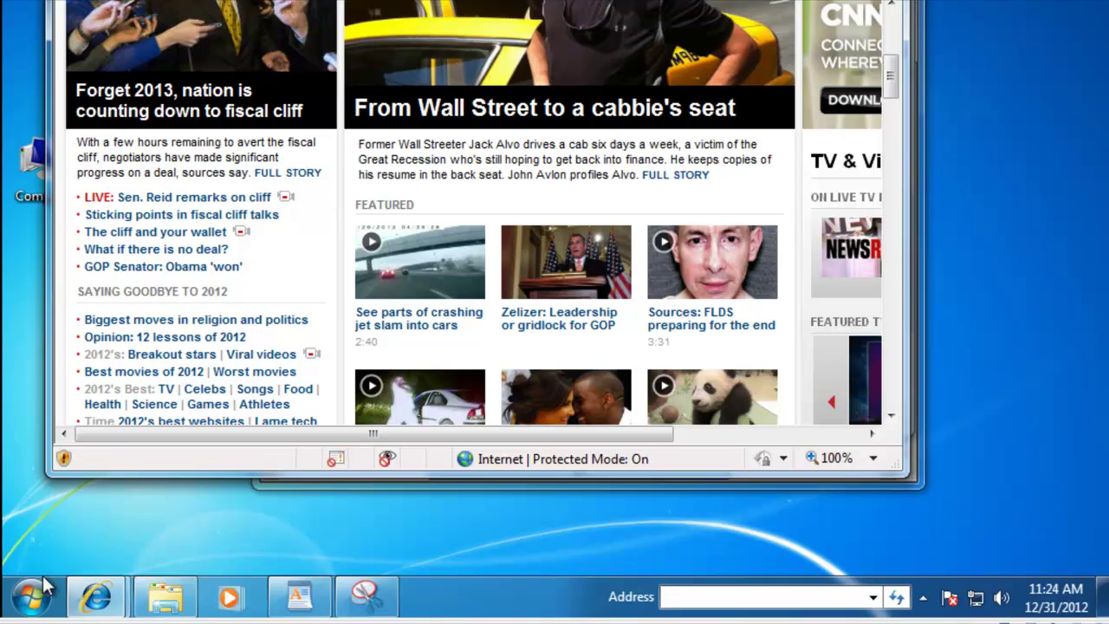
Step: Capture a rectangular snip of the fiscal cliff story text with the Snipping Tool and circle its LIVE headline with the blue pen
left_click(39, 607)
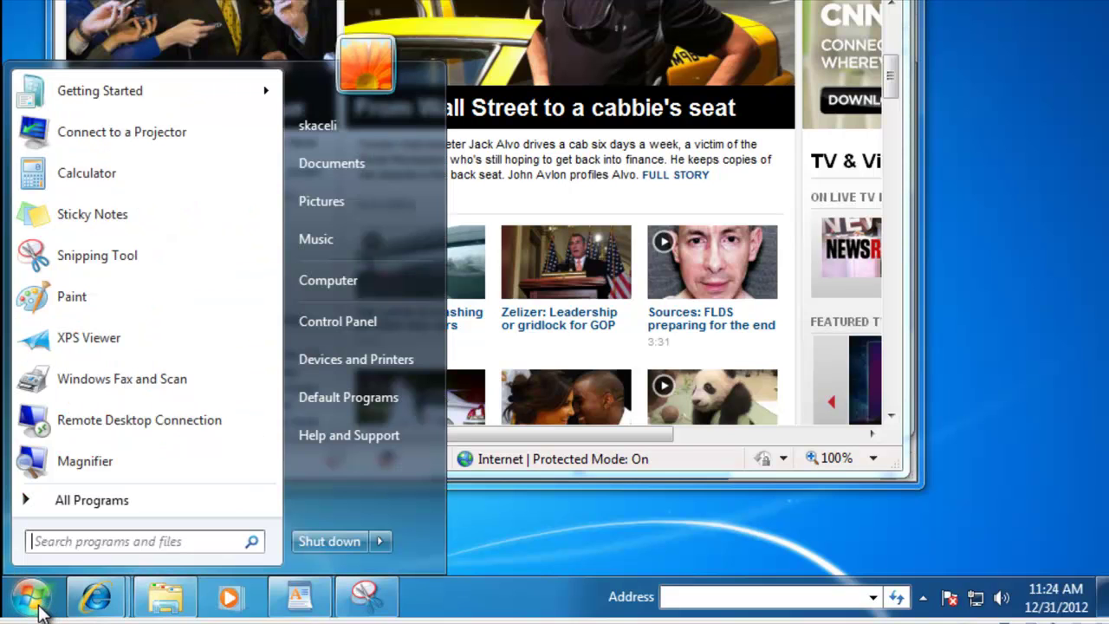
left_click(119, 265)
left_click(306, 38)
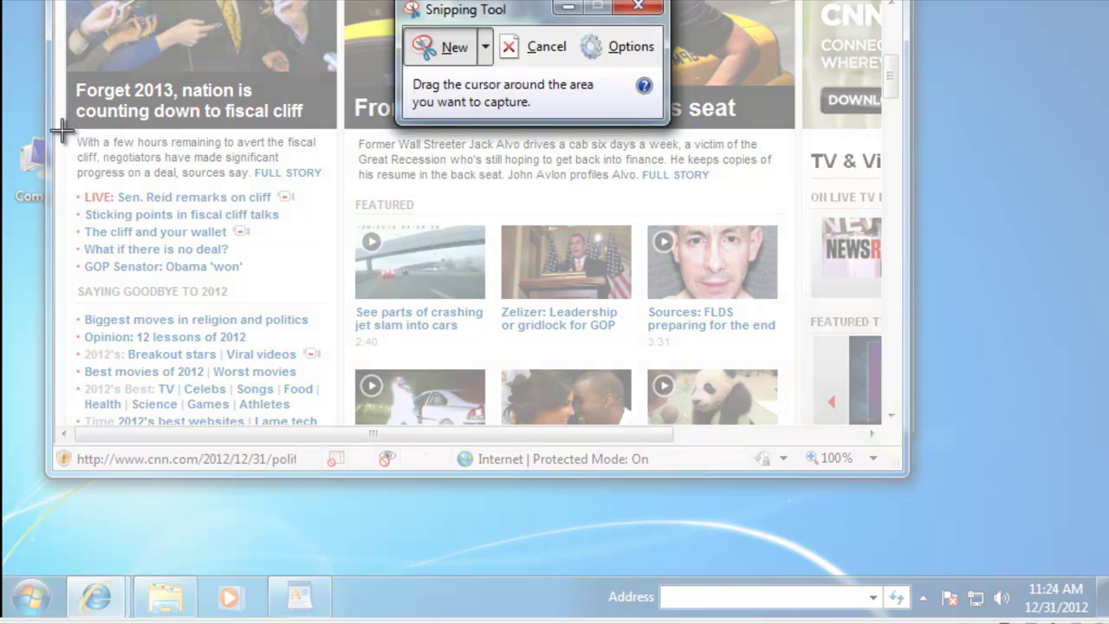
left_click_drag(66, 127, 329, 307)
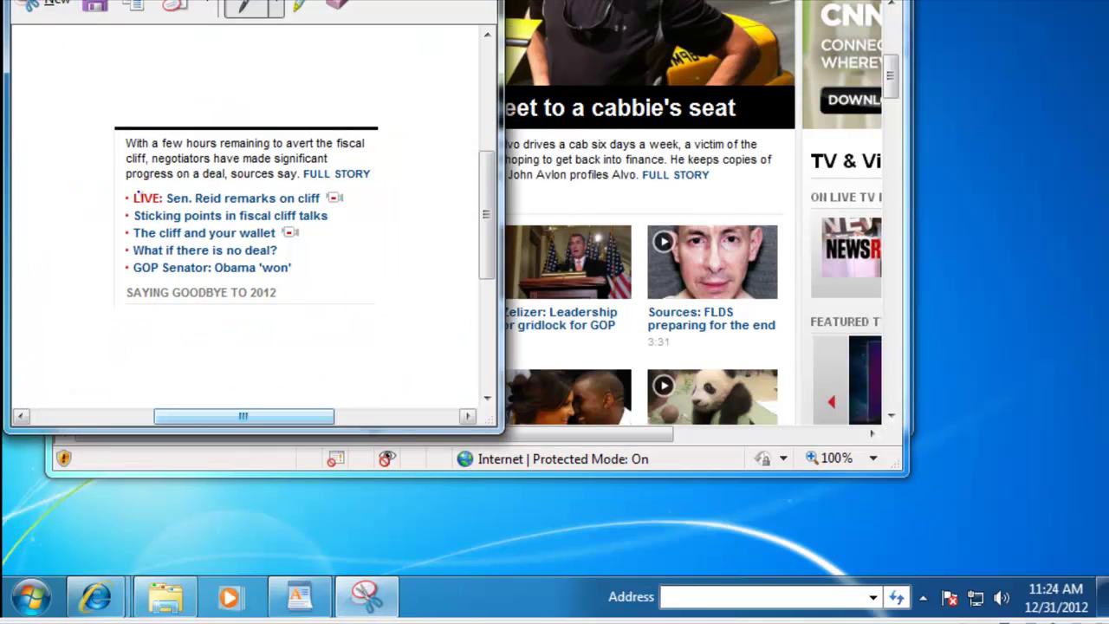
mouse_move(378, 201)
left_mouse_down()
mouse_move(201, 178)
mouse_move(123, 184)
mouse_move(126, 198)
left_mouse_up()
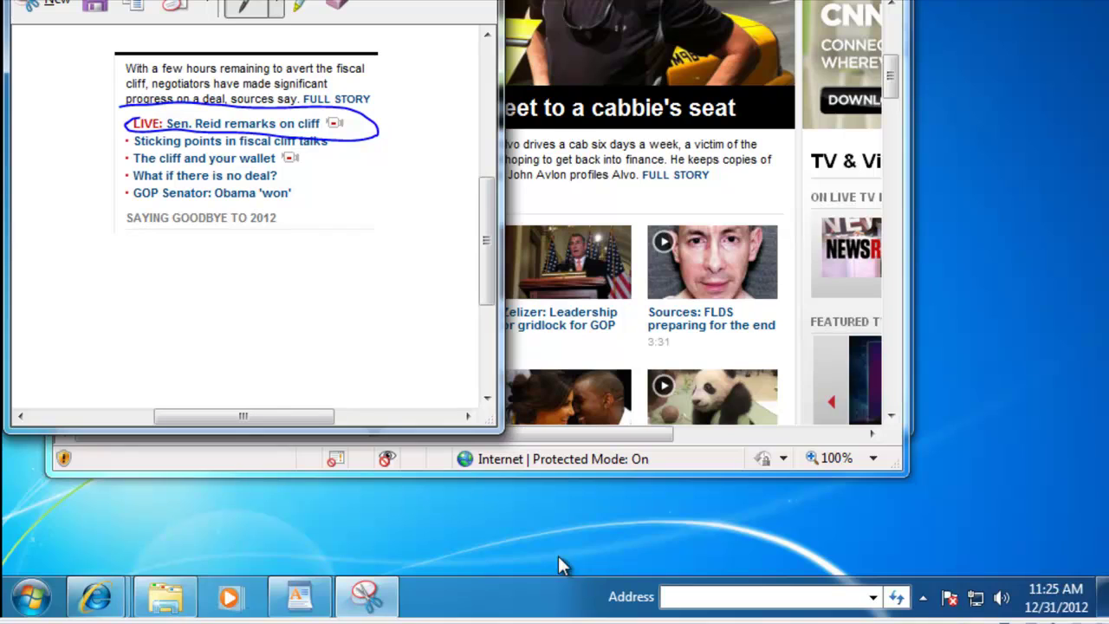
Step: Switch to WordPad and paste the circled news snip on a new line below the Windows logo picture
left_click(299, 596)
key("Return")
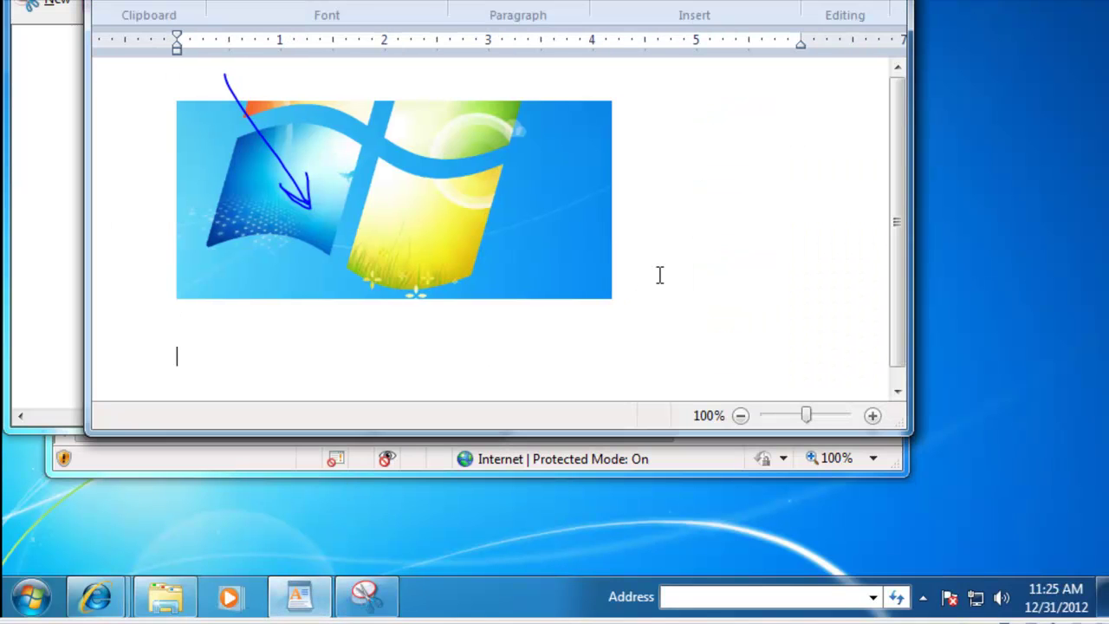
key("ctrl+v")
key("Return")
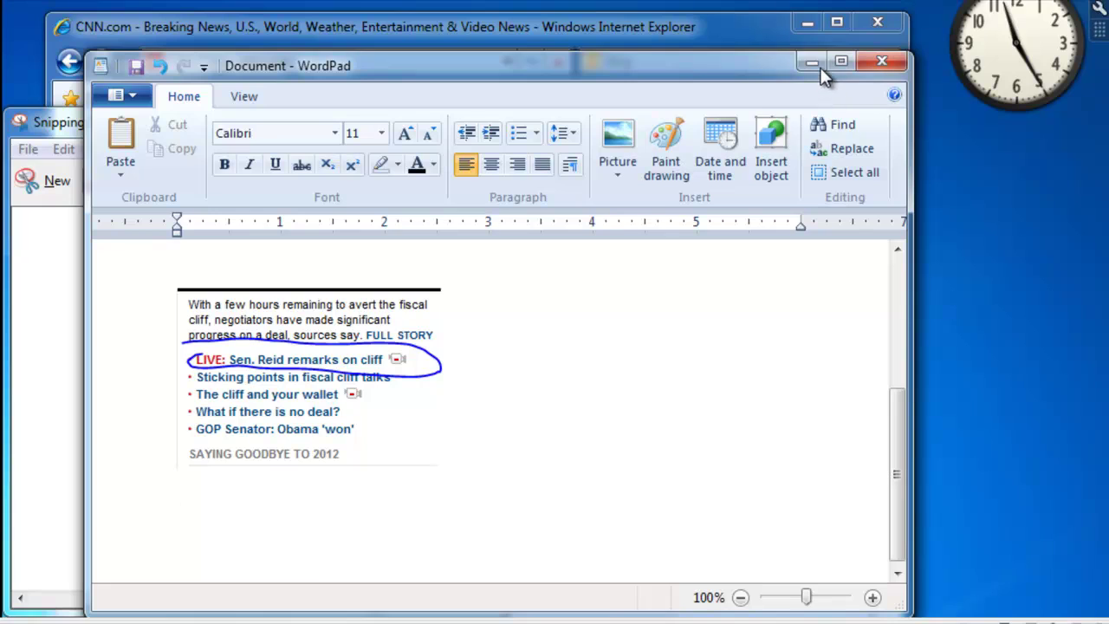
Step: Minimize the WordPad, Internet Explorer and Snipping Tool windows to clear the desktop
left_click(822, 56)
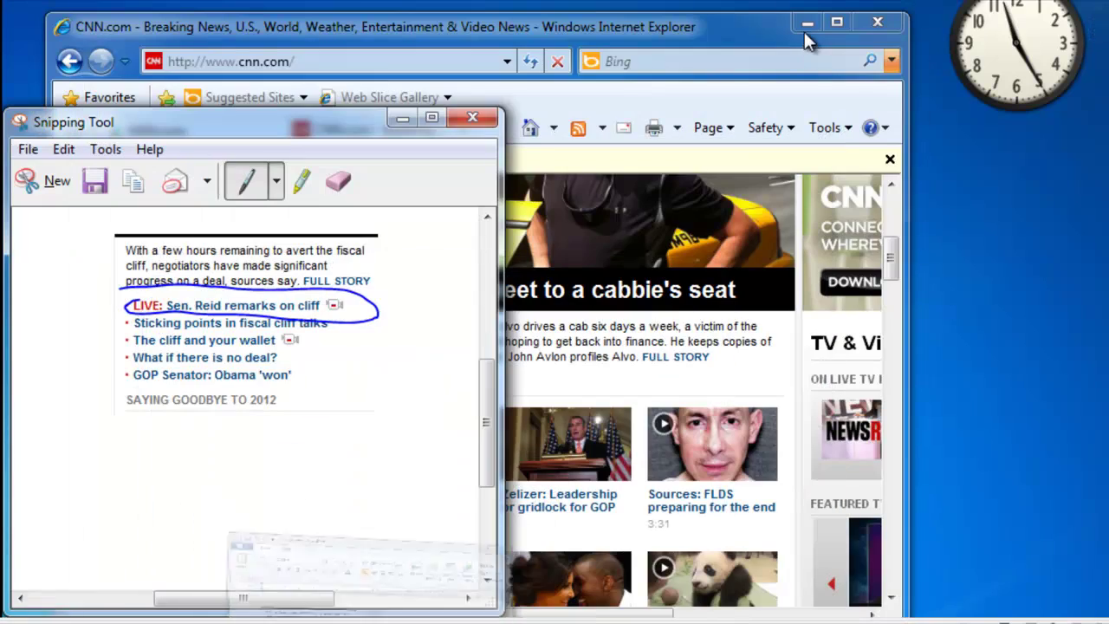
left_click(807, 23)
left_click(402, 118)
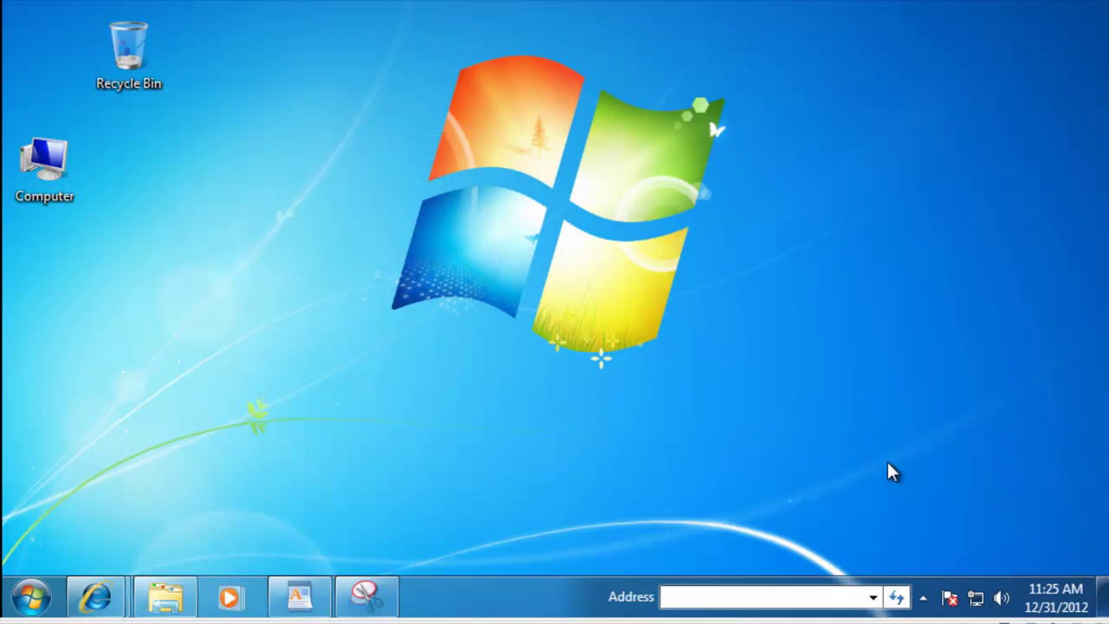
Step: Start Sticky Notes from the Accessories programs and write "sdfdsfsdfs" on the first note
left_click(31, 598)
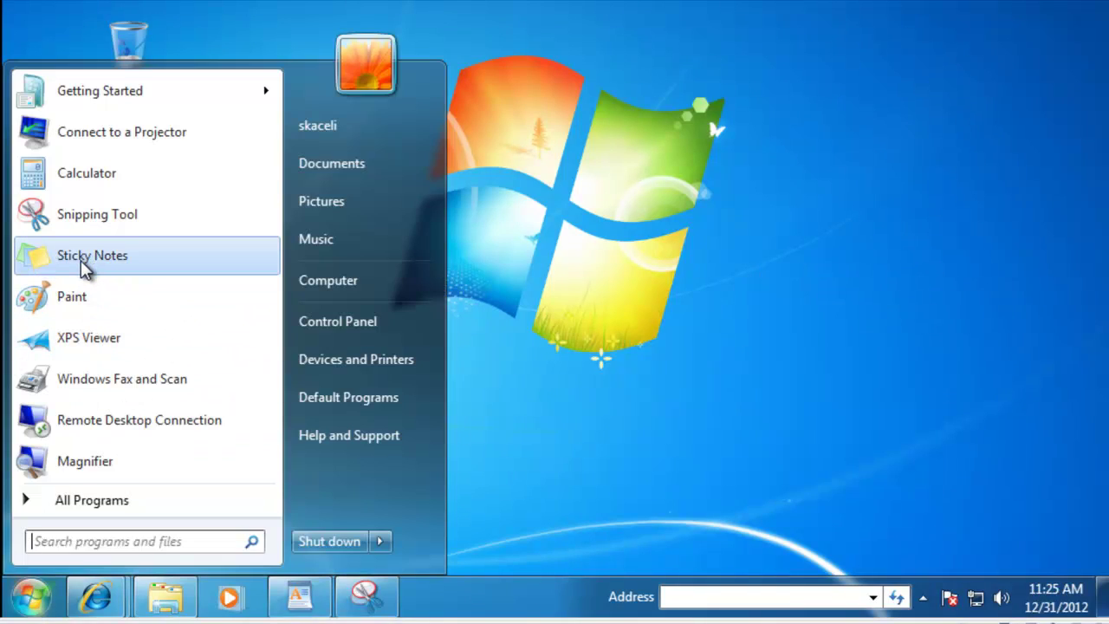
left_click(96, 509)
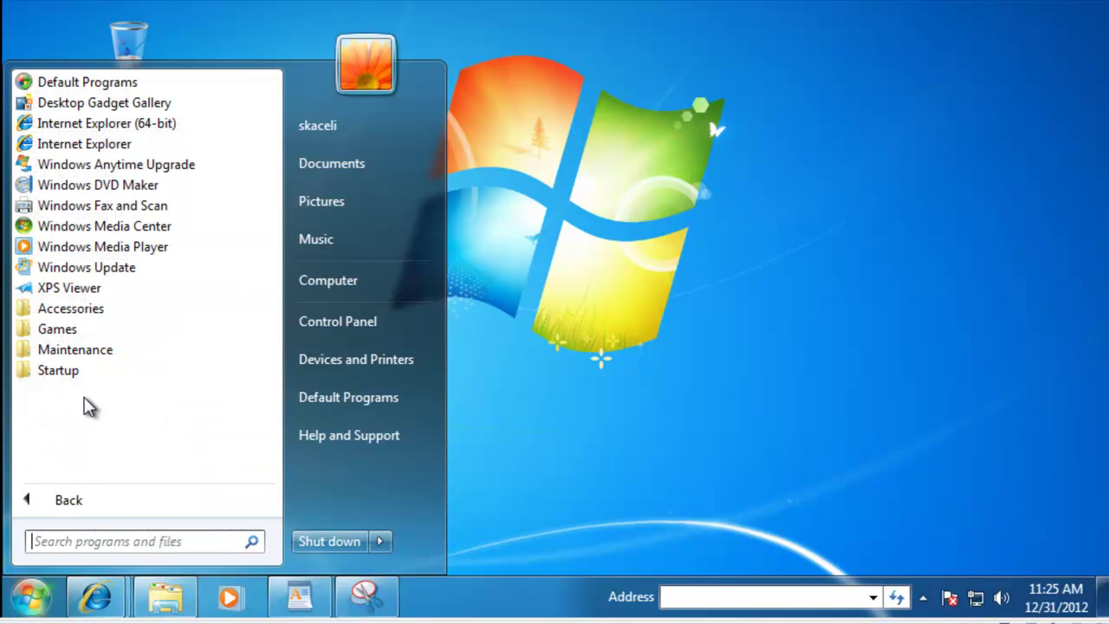
left_click(78, 311)
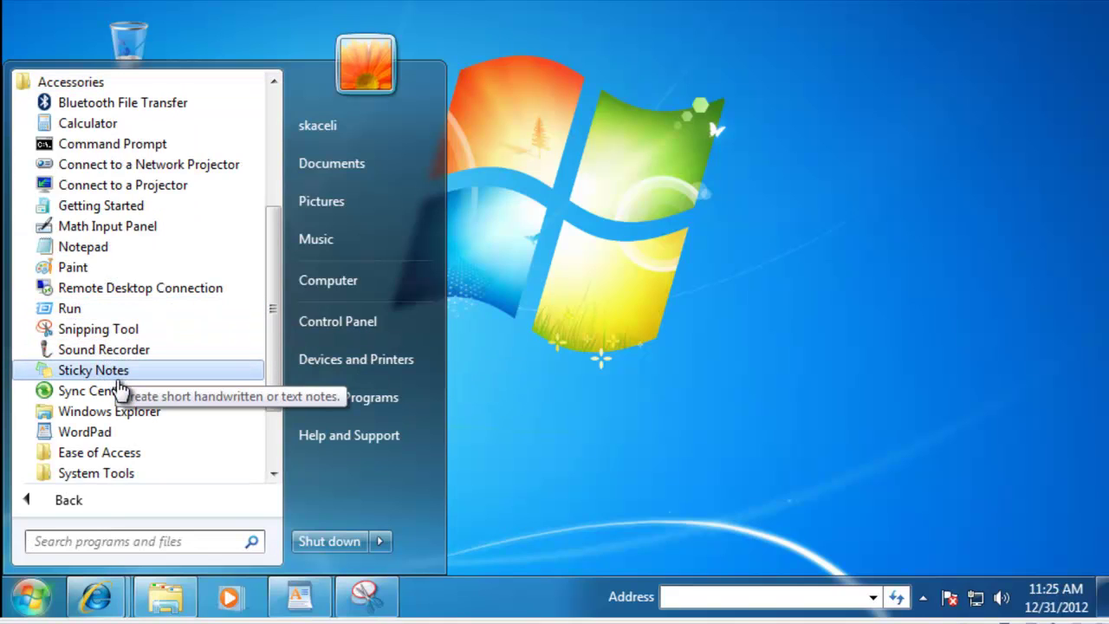
left_click(117, 380)
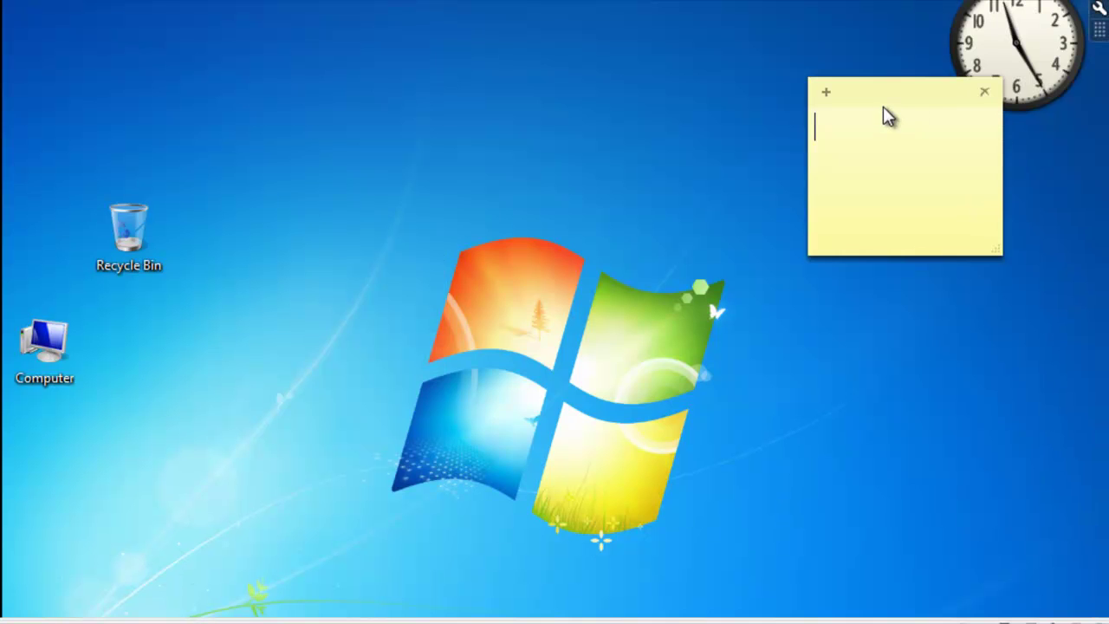
left_click_drag(886, 114, 894, 129)
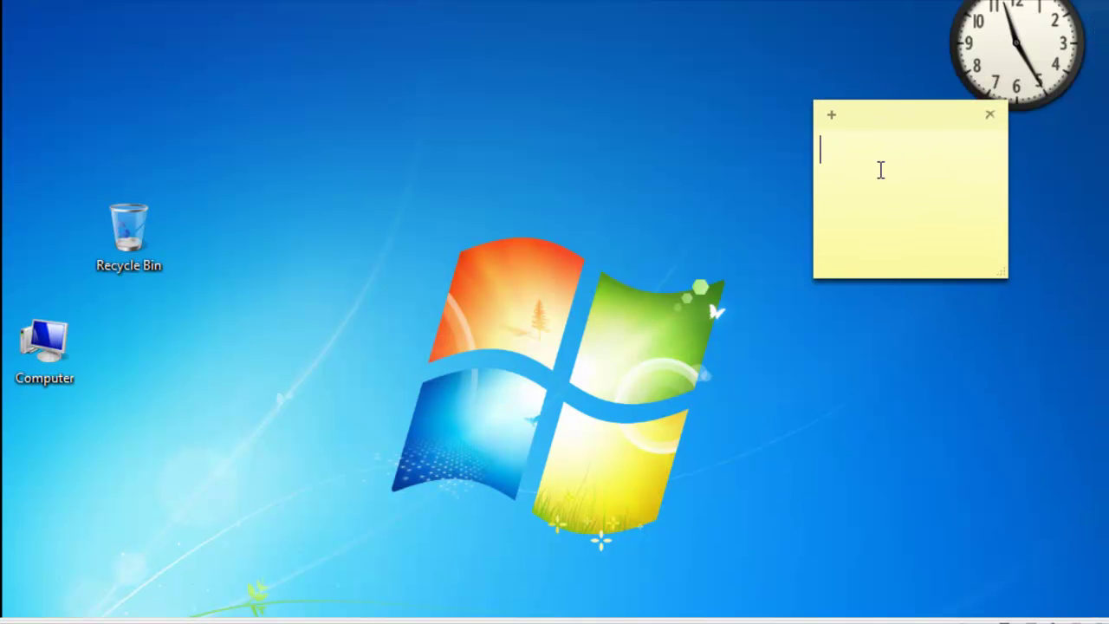
type("sdfdsfsdfs")
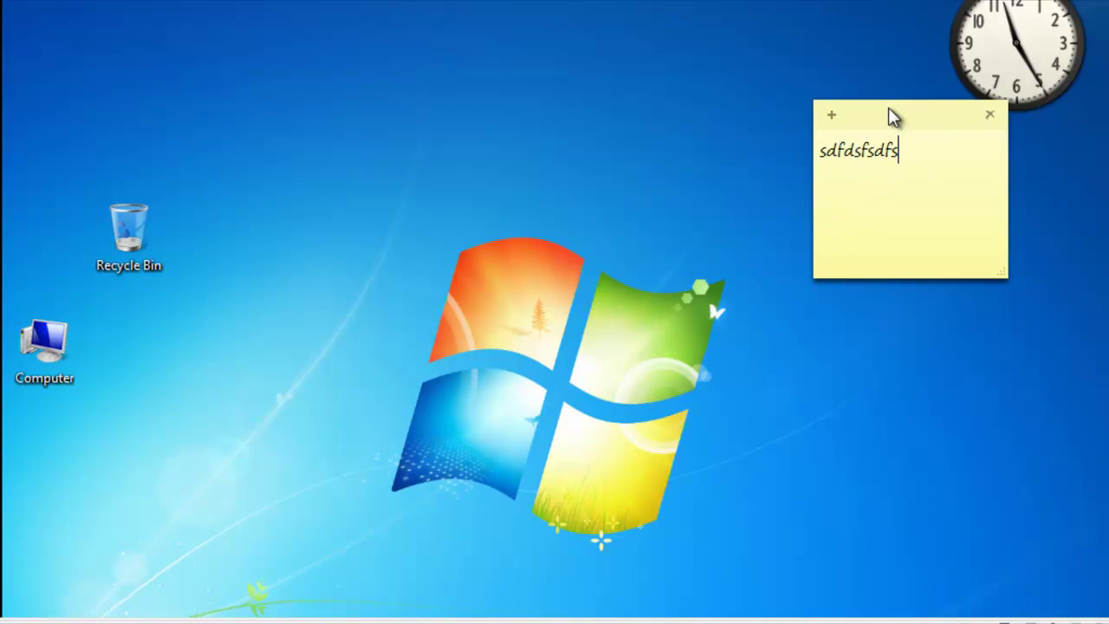
Step: Add a second sticky note and fill it with sample text starting with "sfsdfsfs" and ending with "fsdfsdfds"
left_click(831, 114)
type("sfsdfsfs")
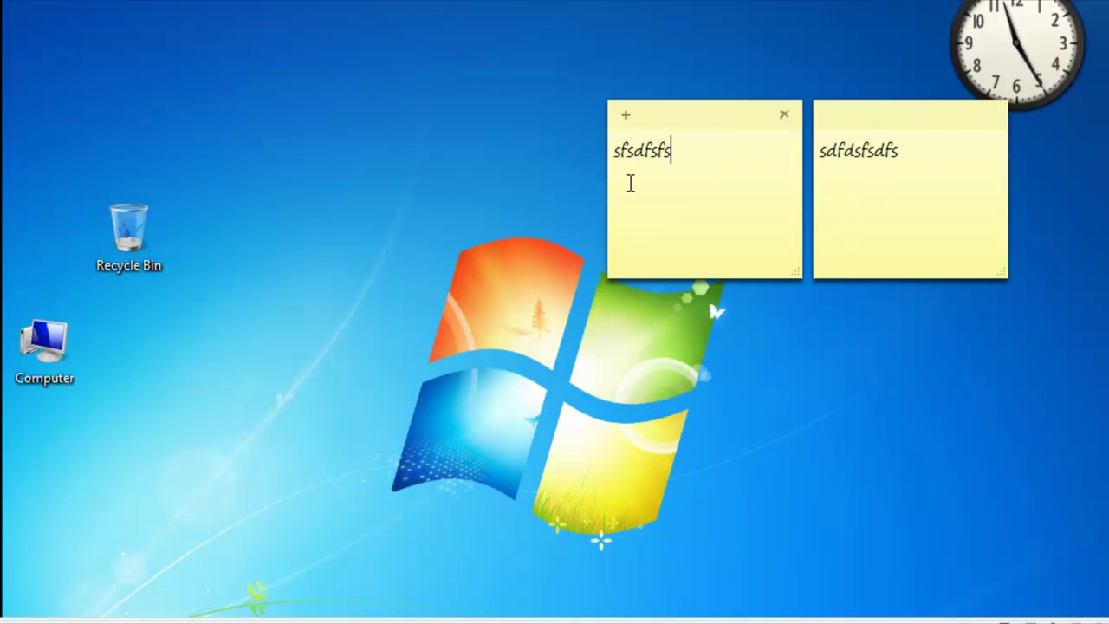
type("dfdsf  fsdfsdfds")
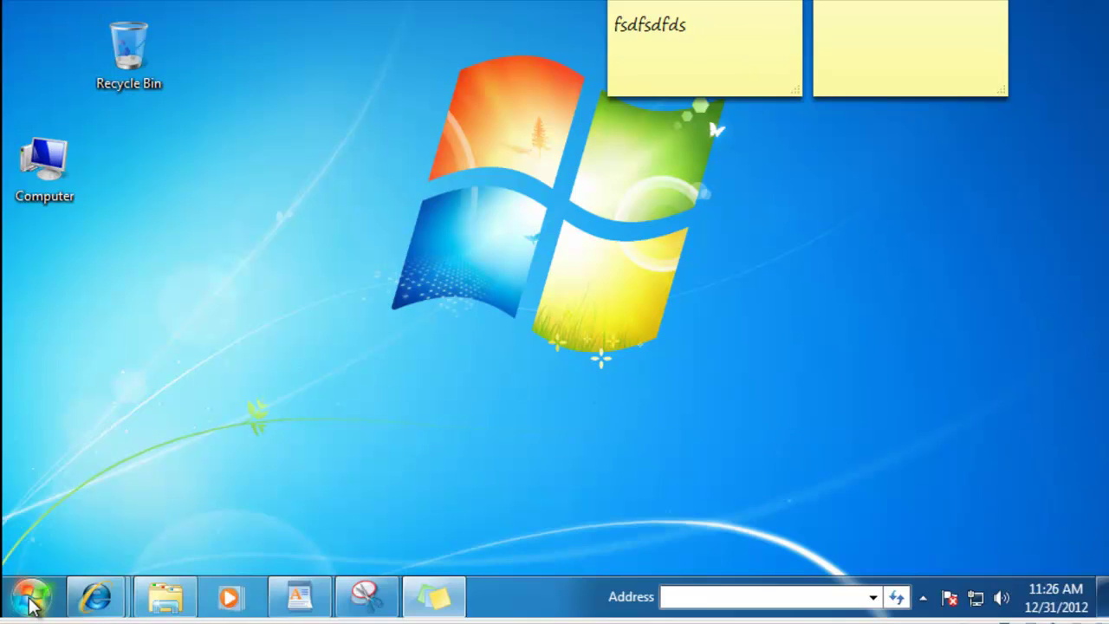
Step: Open the Connect to a Projector display options and keep the Computer only choice
left_click(29, 597)
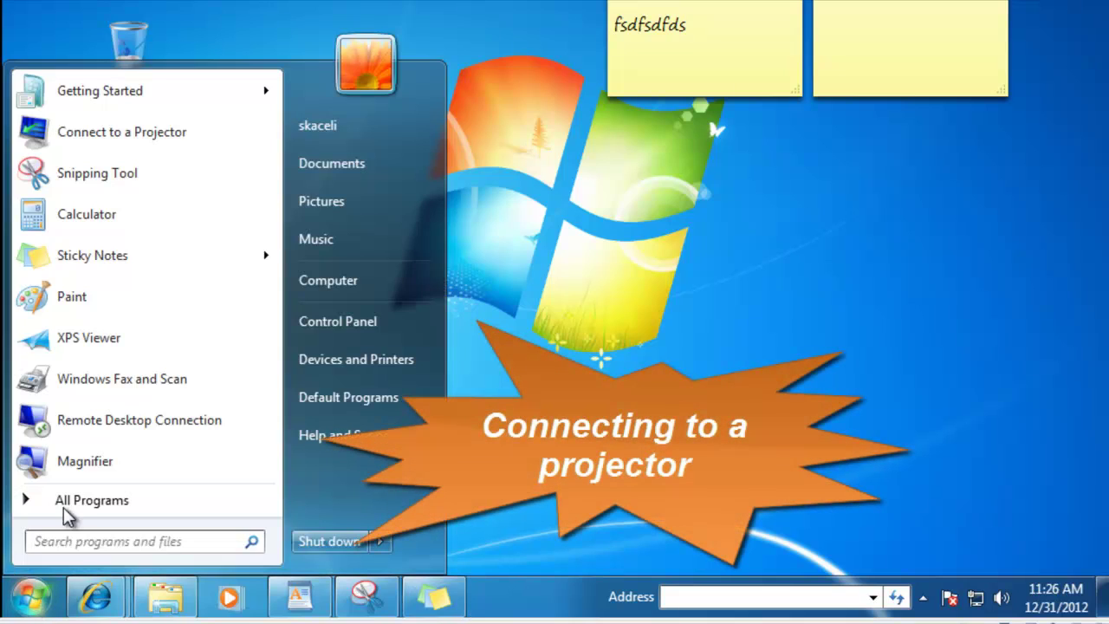
left_click(128, 141)
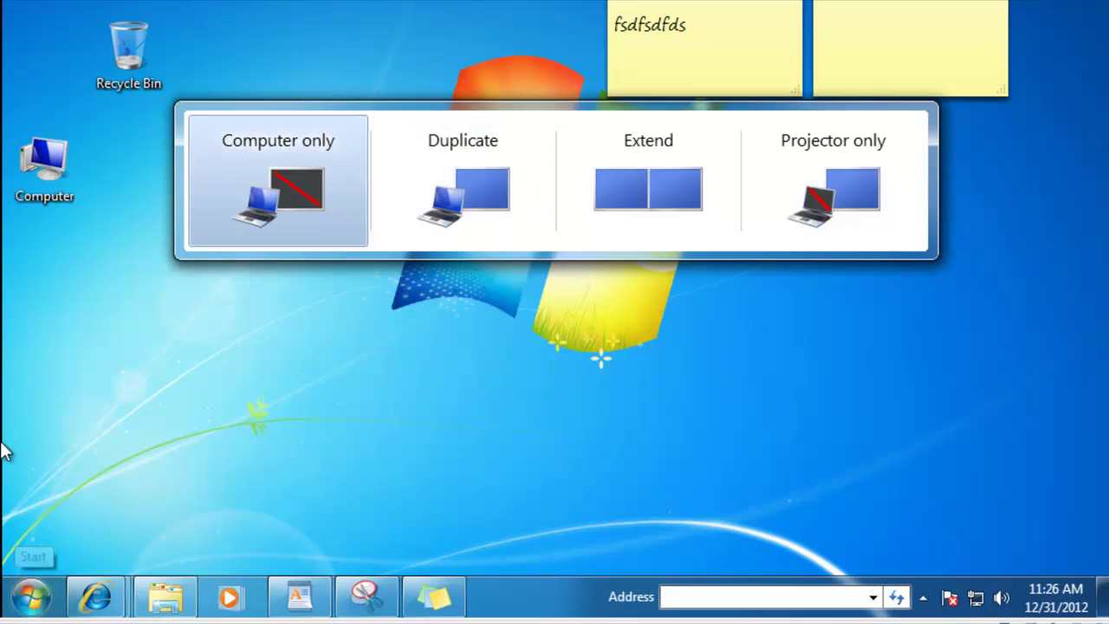
left_click(26, 598)
left_click(104, 132)
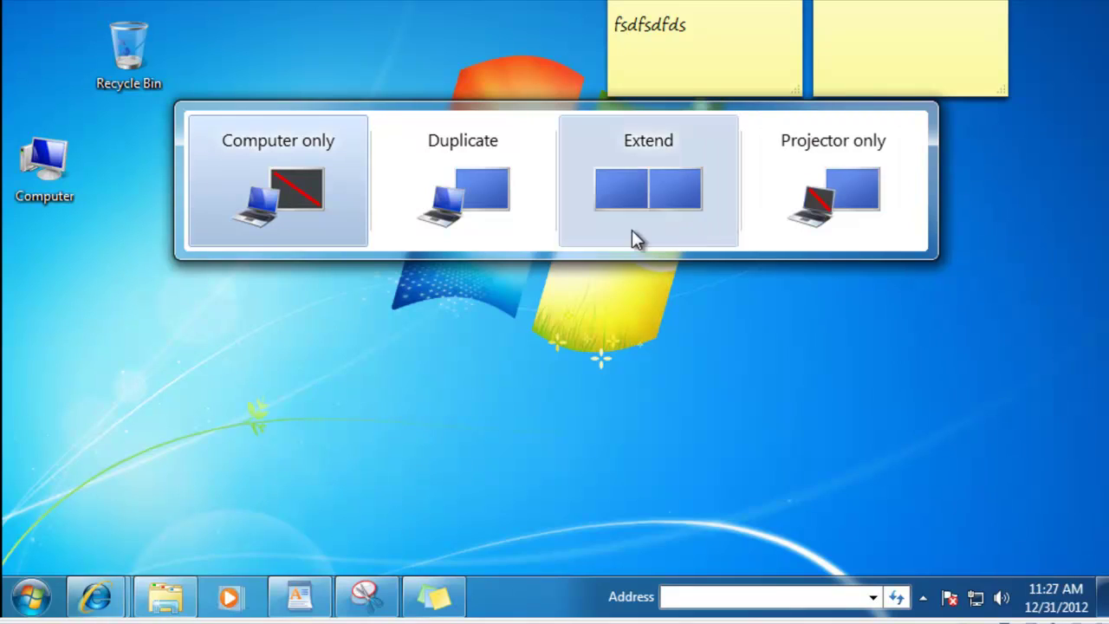
key("Return")
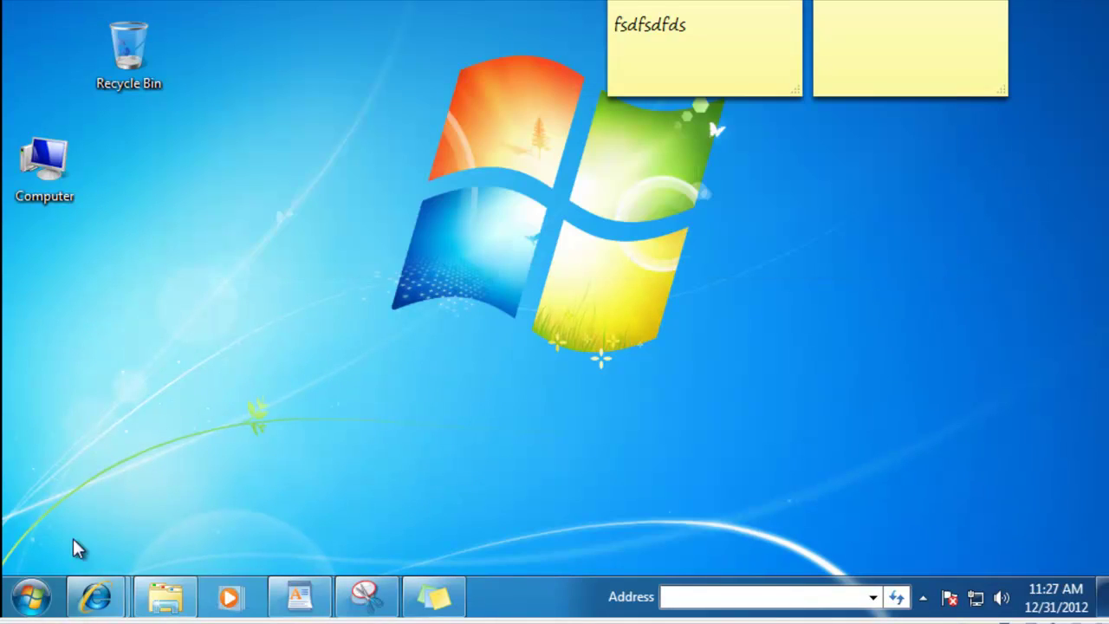
Step: Open a new Internet Explorer window in front of the existing one, move and enlarge it, and maximize it
left_click(74, 604)
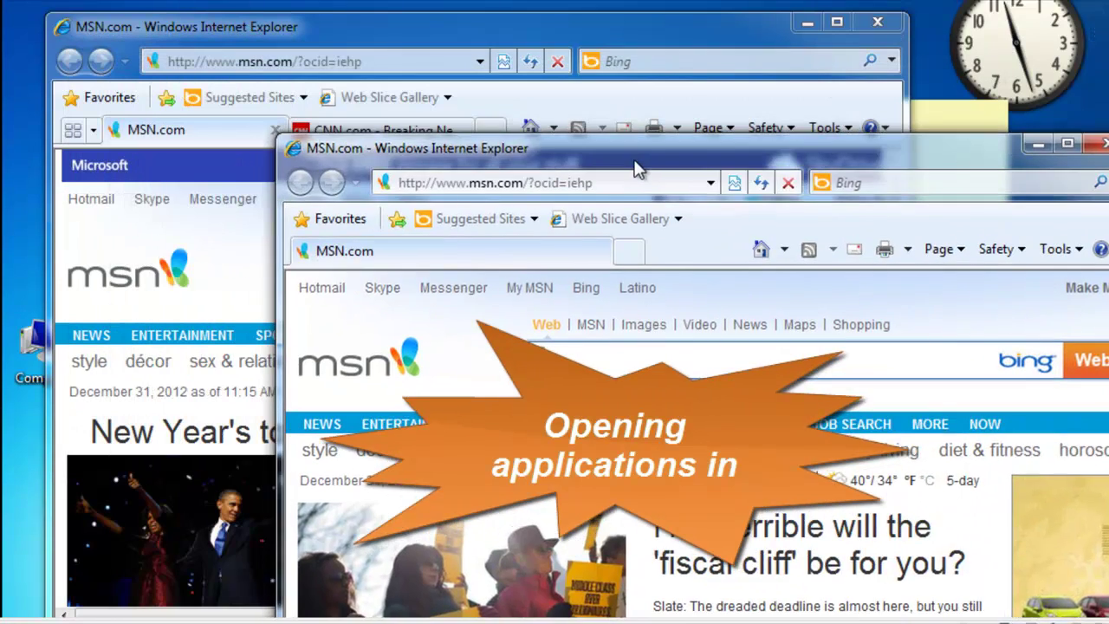
left_click_drag(632, 161, 675, 217)
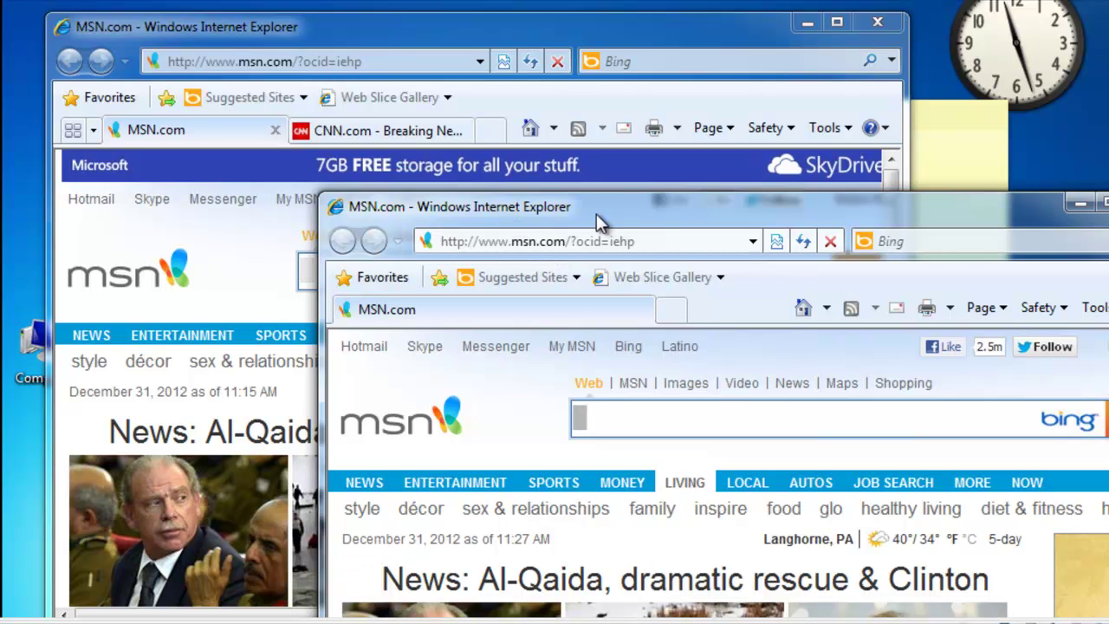
left_click_drag(328, 192, 111, 154)
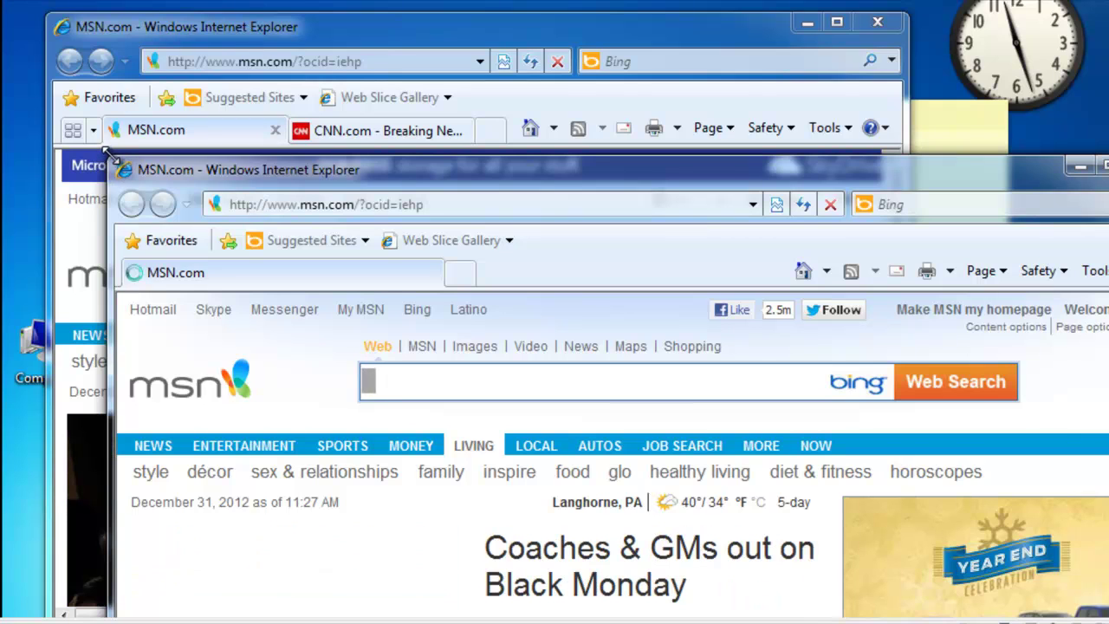
left_click_drag(356, 170, 245, 153)
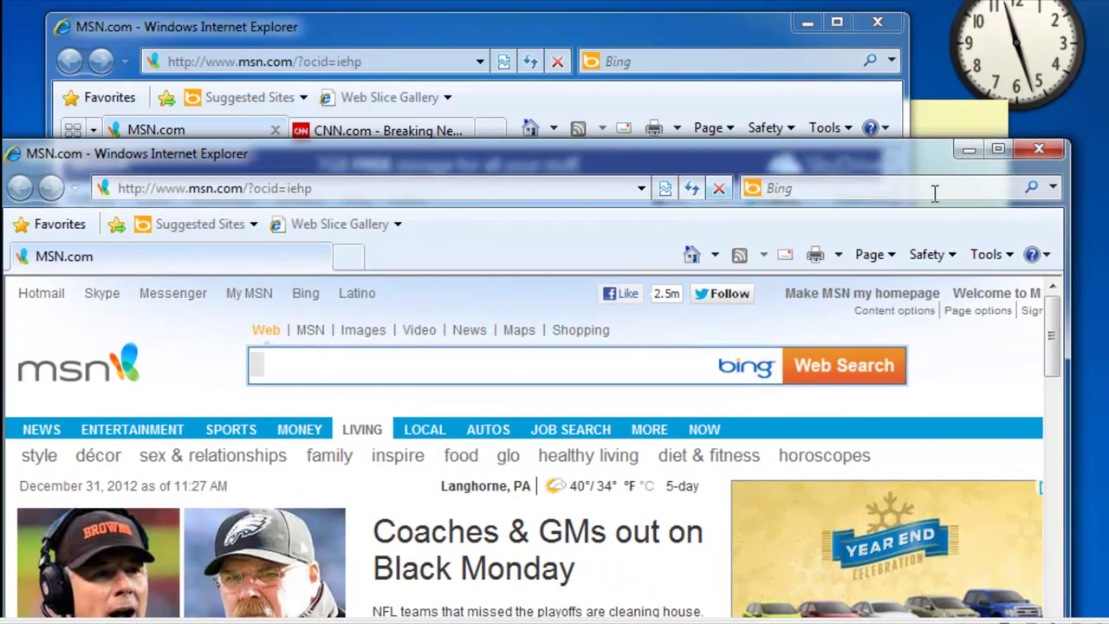
left_click(999, 152)
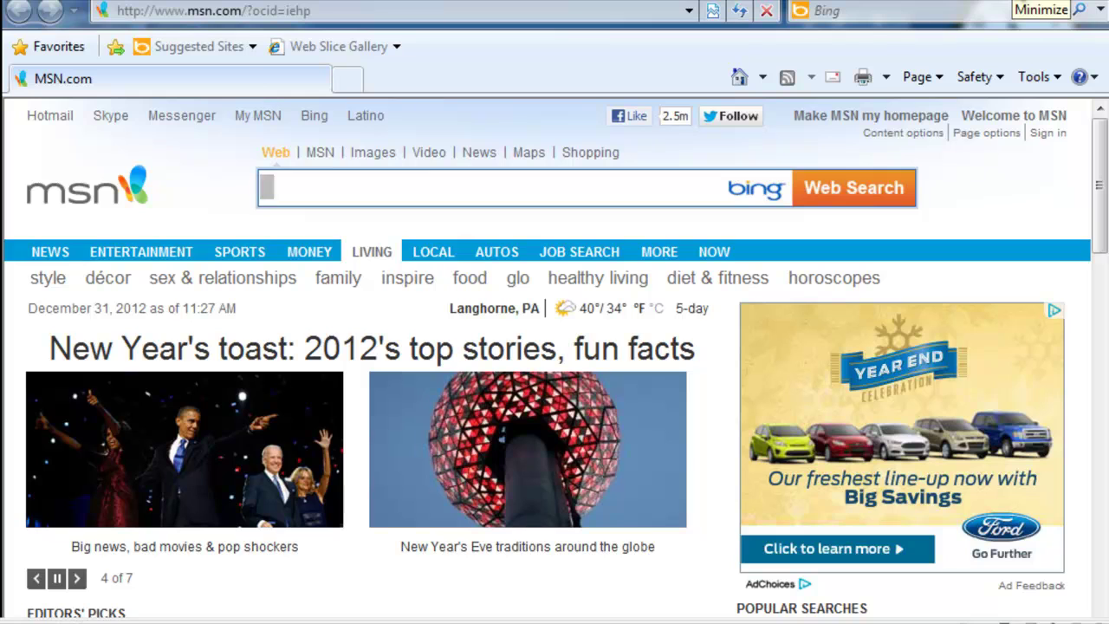
Step: Minimize the maximized MSN.com window and bring it back through the Internet Explorer window previews
left_click(1040, 5)
mouse_move(108, 591)
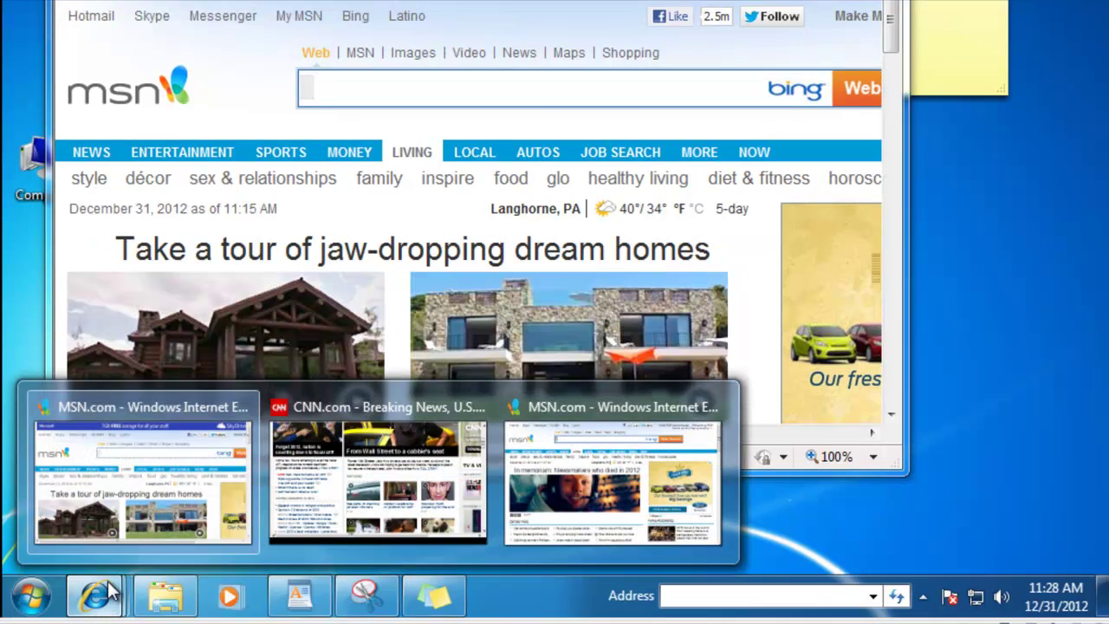
left_click(156, 505)
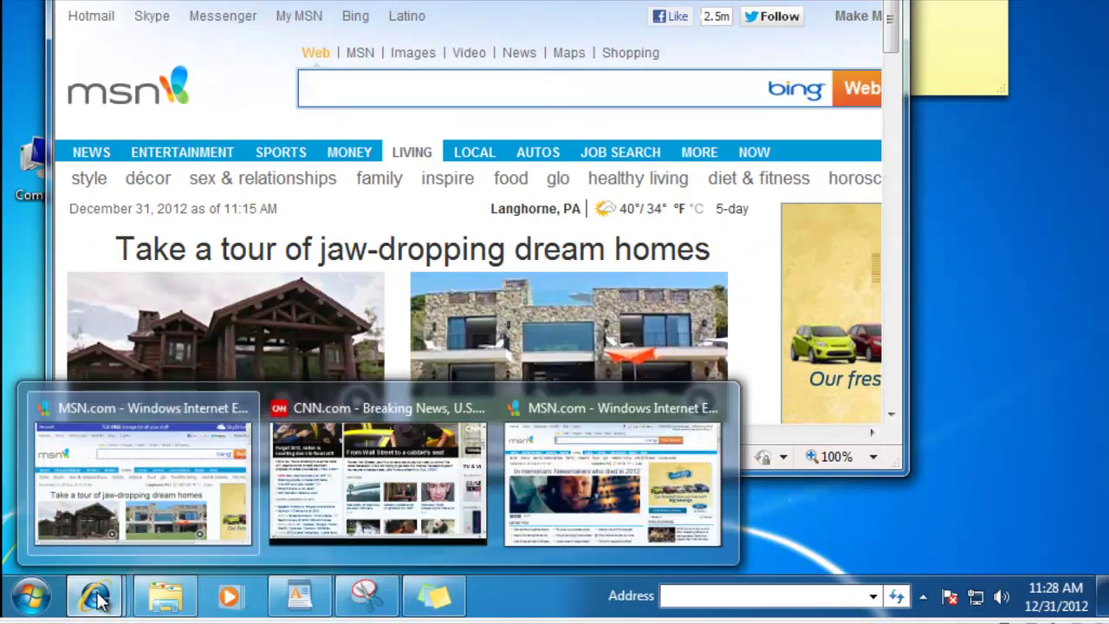
left_click(543, 496)
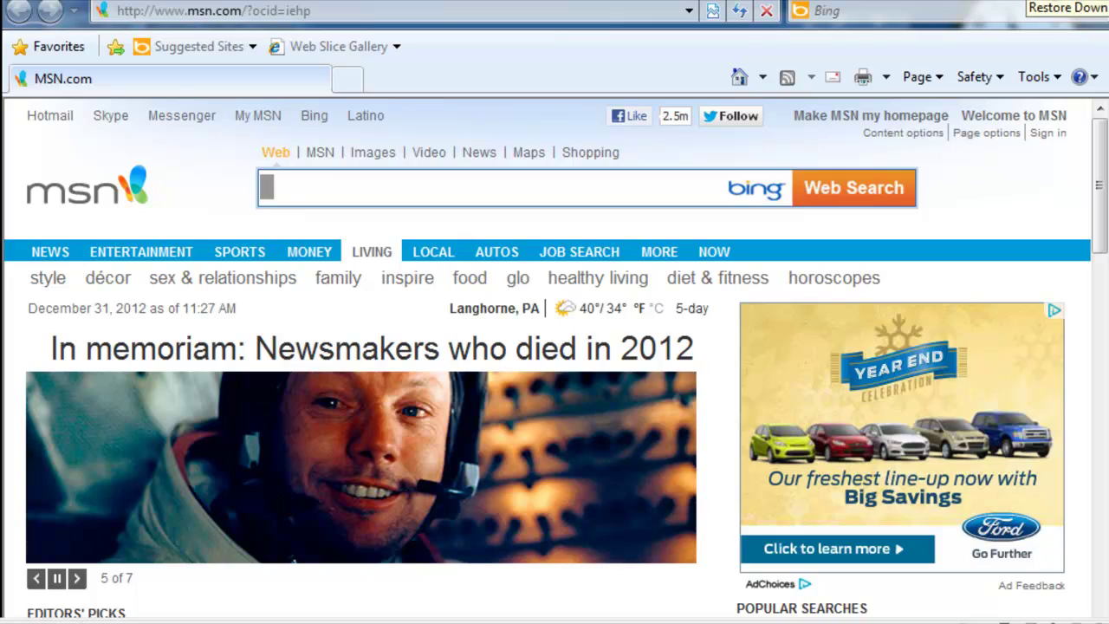
Step: Restore the maximized MSN.com window to its smaller size and reposition it over the other Internet Explorer window
left_click(1059, 2)
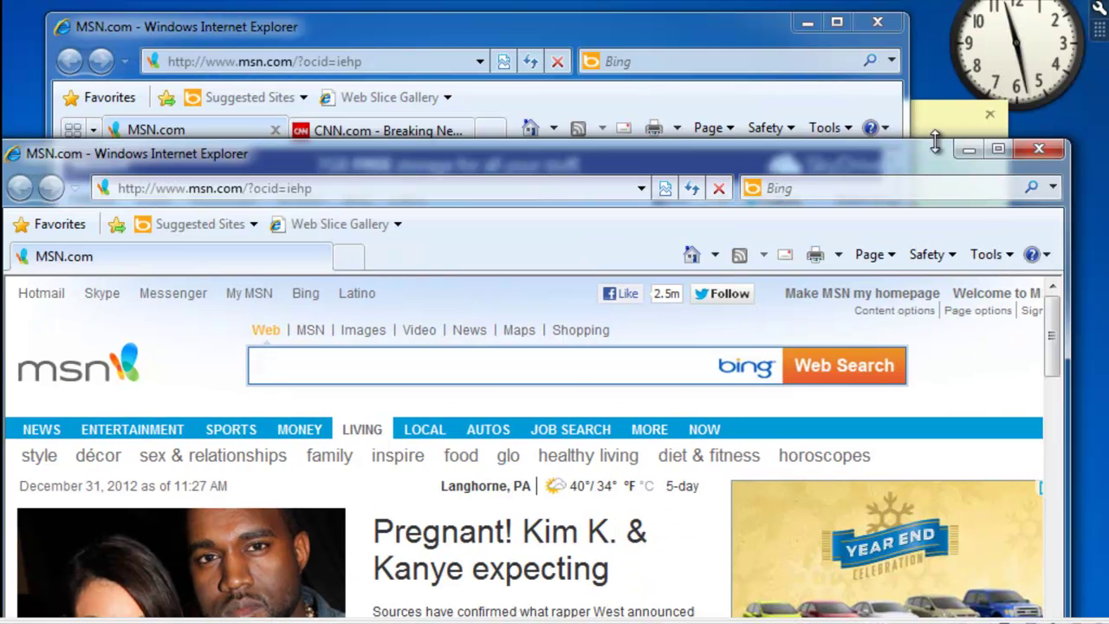
left_click_drag(922, 167, 922, 107)
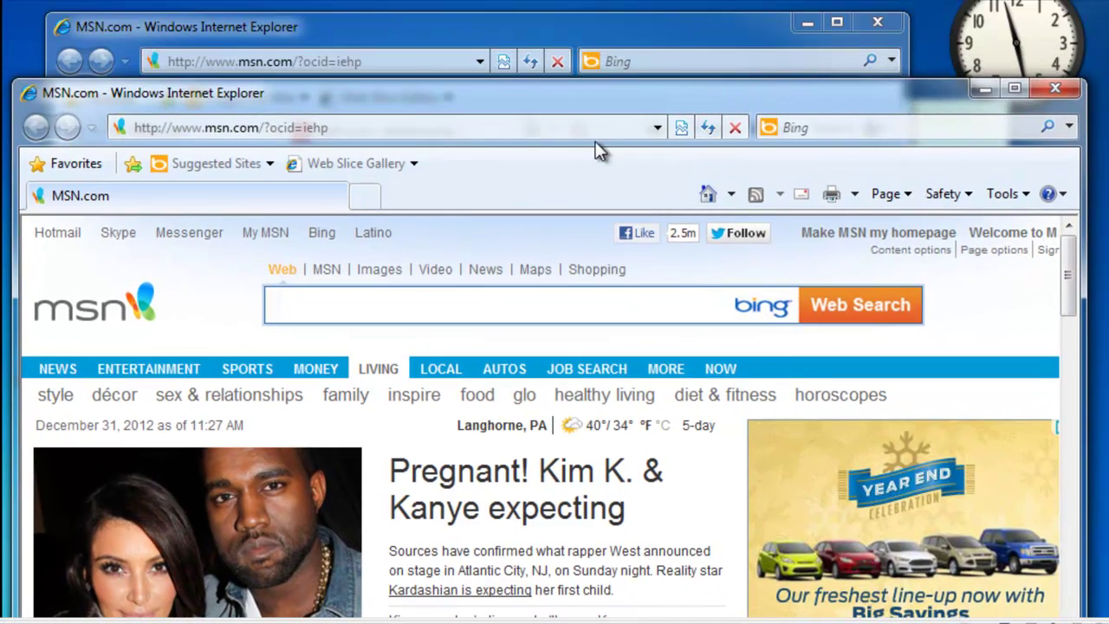
left_click_drag(424, 109, 544, 132)
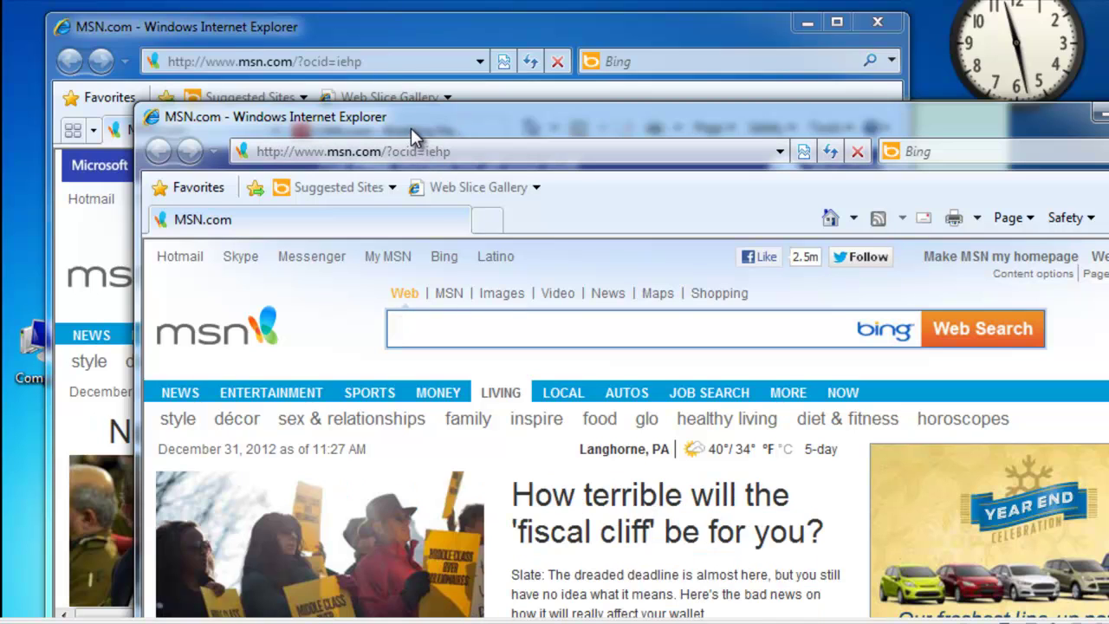
Step: Cycle through the open windows with the task switcher and bring the Sticky Notes to the front
key("alt+Tab")
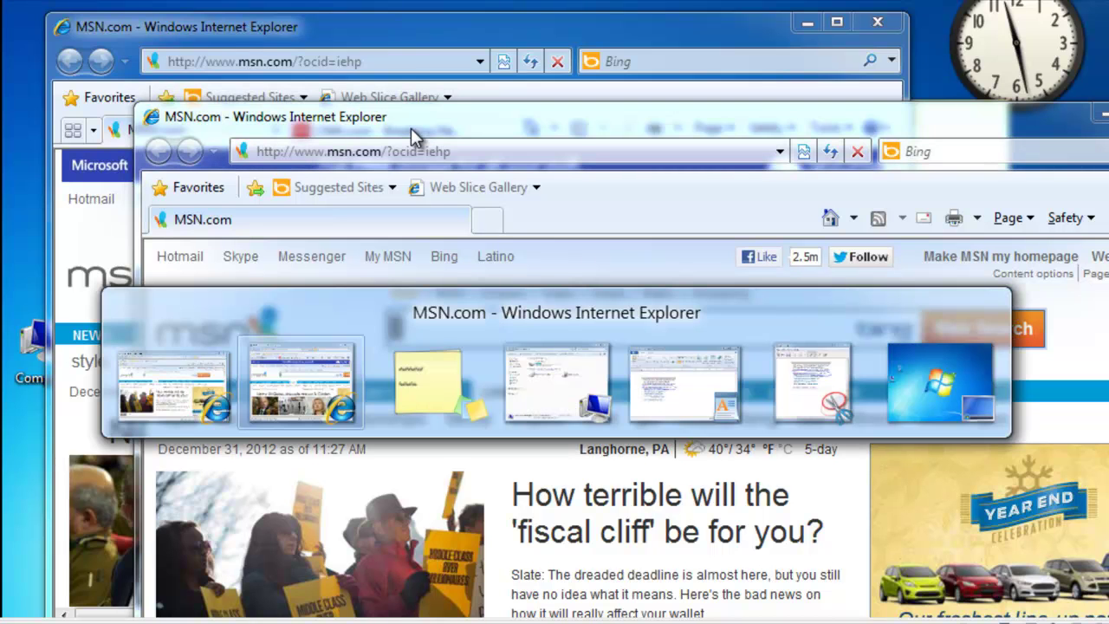
key("alt+Tab")
key("alt+Tab")
key("alt+Tab")
key("alt+Tab")
key("alt+Tab")
key("alt+Tab")
key("alt+Tab")
key("alt+Tab")
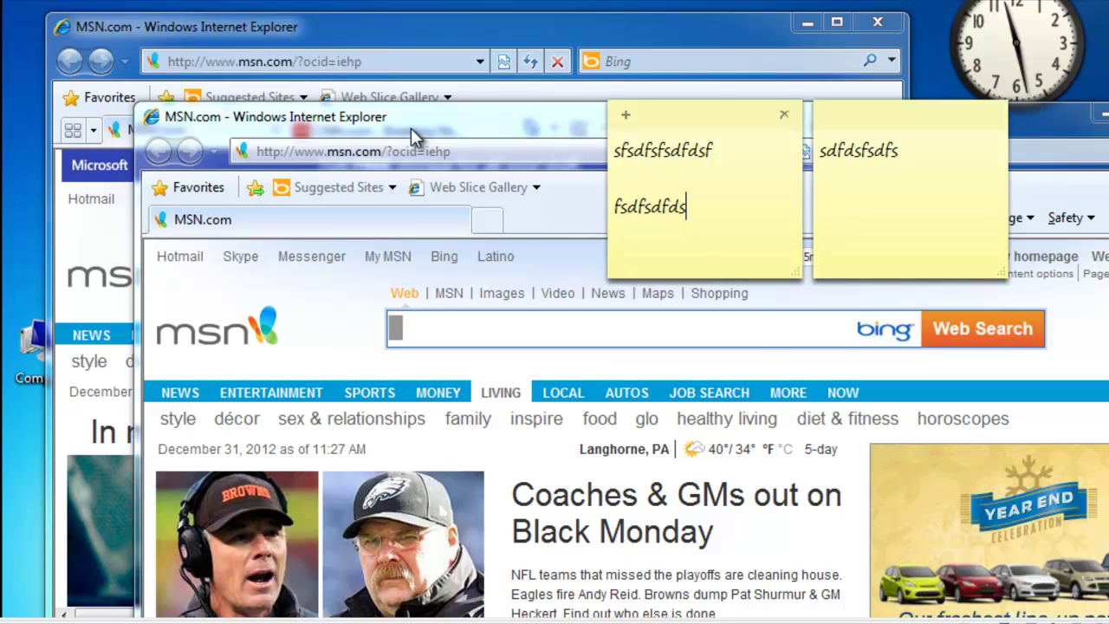
Step: Cycle through all open windows in the Flip 3D view
key("super+Tab")
key("super+Tab")
key("super+Tab")
key("super+Tab")
key("super+Tab")
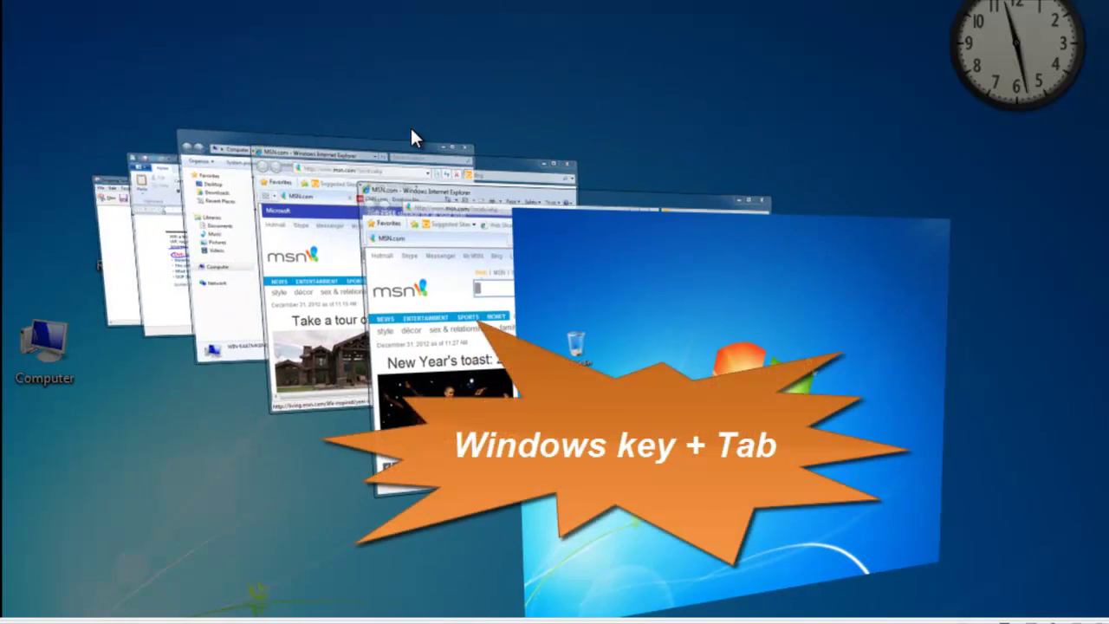
key("super+Tab")
key("super+Tab")
key("super+Tab")
key("super+Tab")
key("super+Tab")
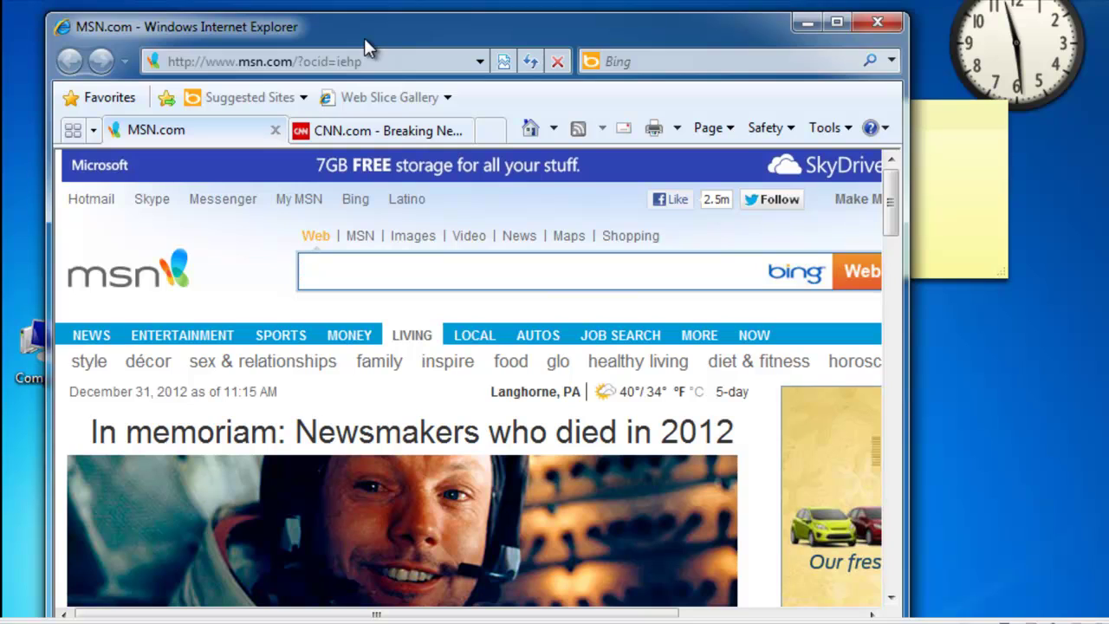
Step: Snap the MSN.com window to the left half of the desktop and the WordPad document to the right half
key("super+Left")
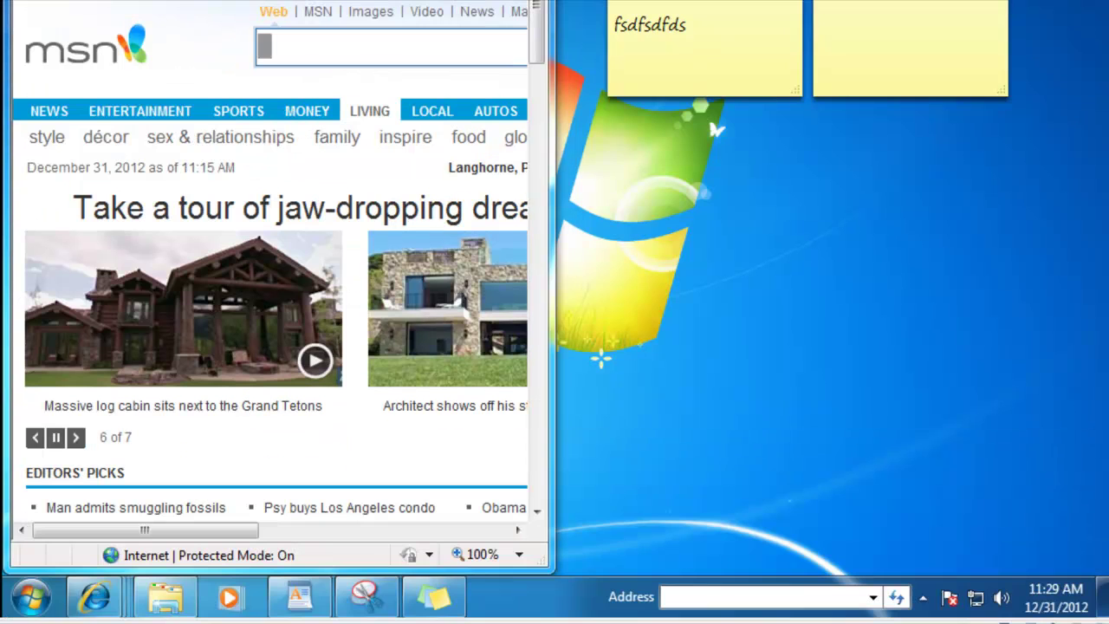
left_click(313, 601)
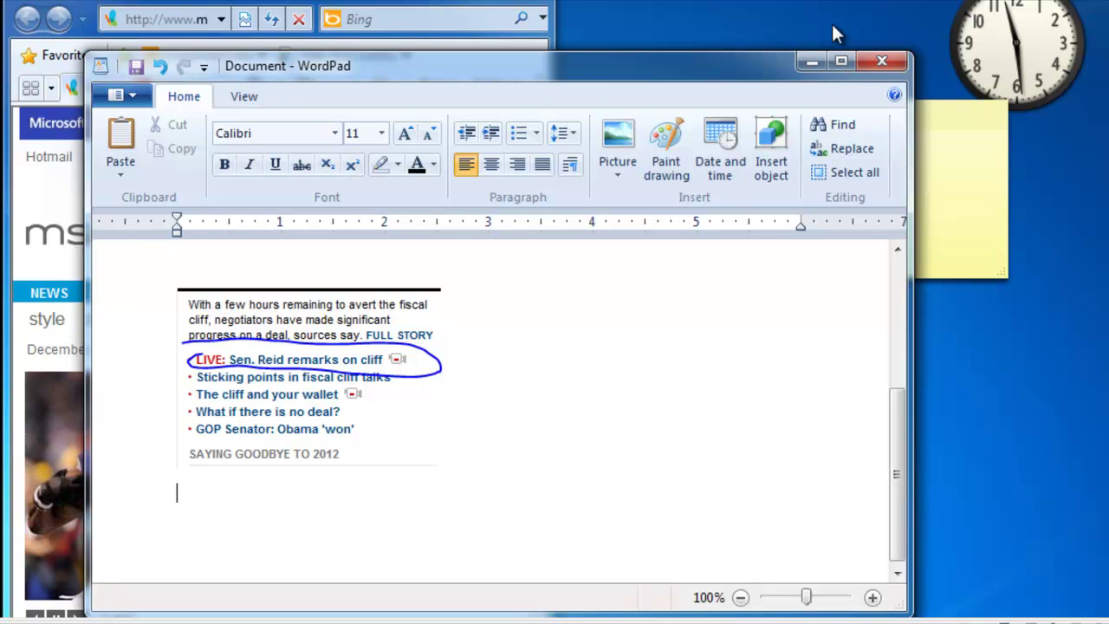
key("super+Right")
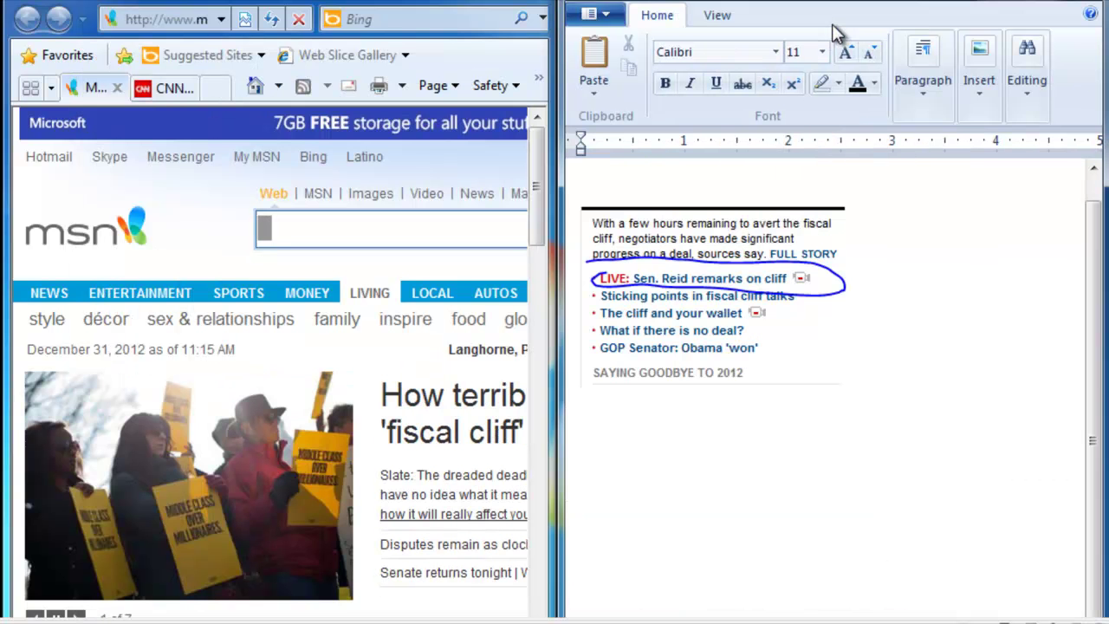
scroll(1099, 78, "up", 5)
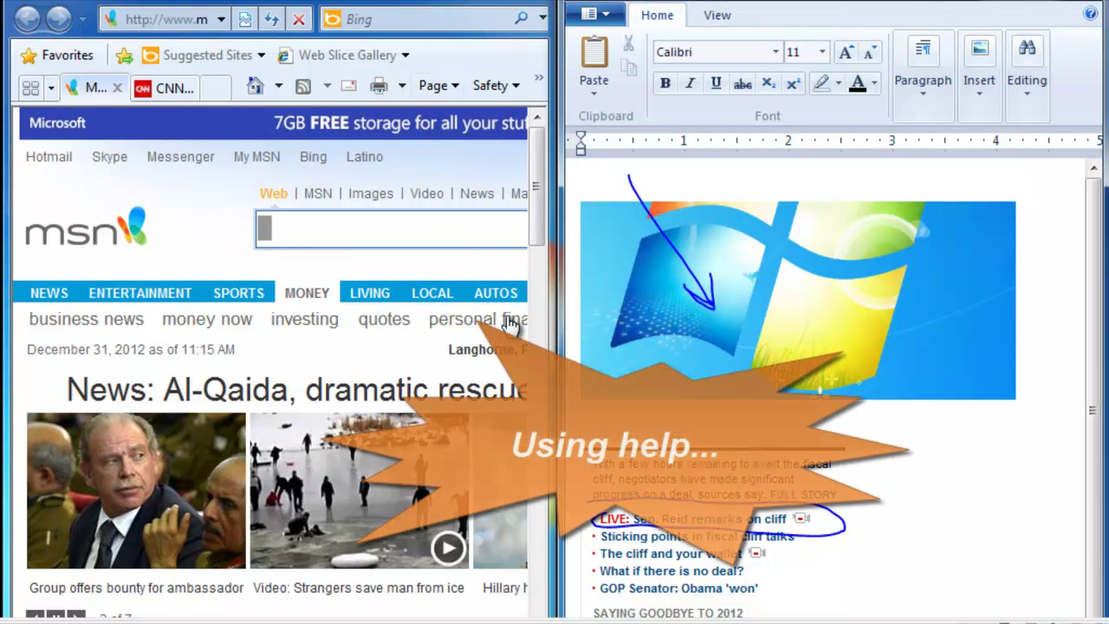
Step: Unsnap the MSN.com window, maximize it, and bring it back down until it is minimized
key("super+Down")
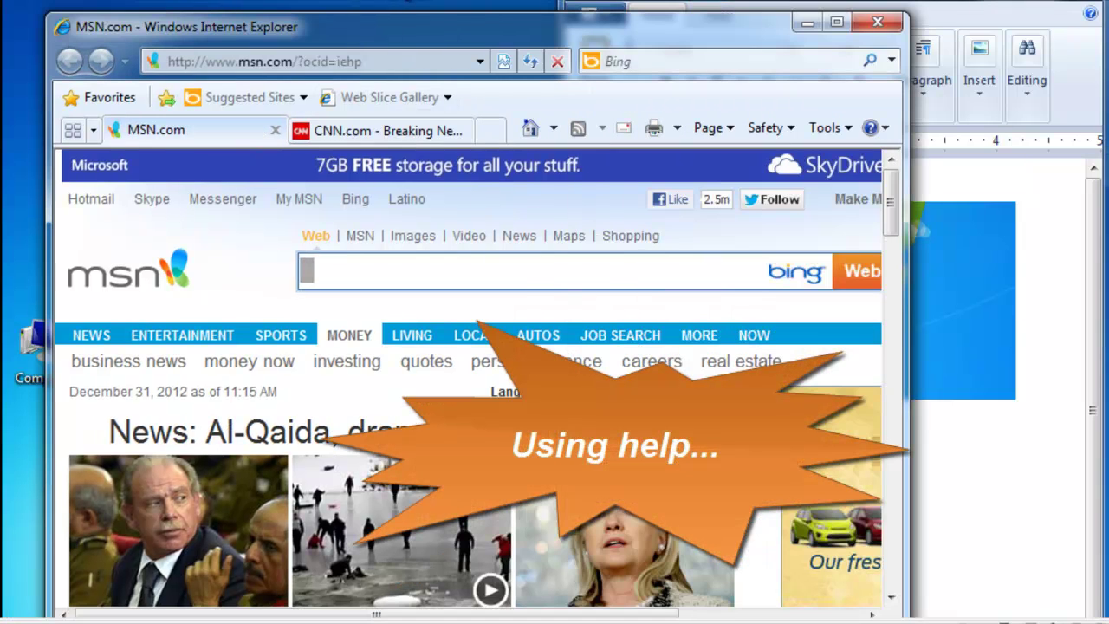
double_click(395, 27)
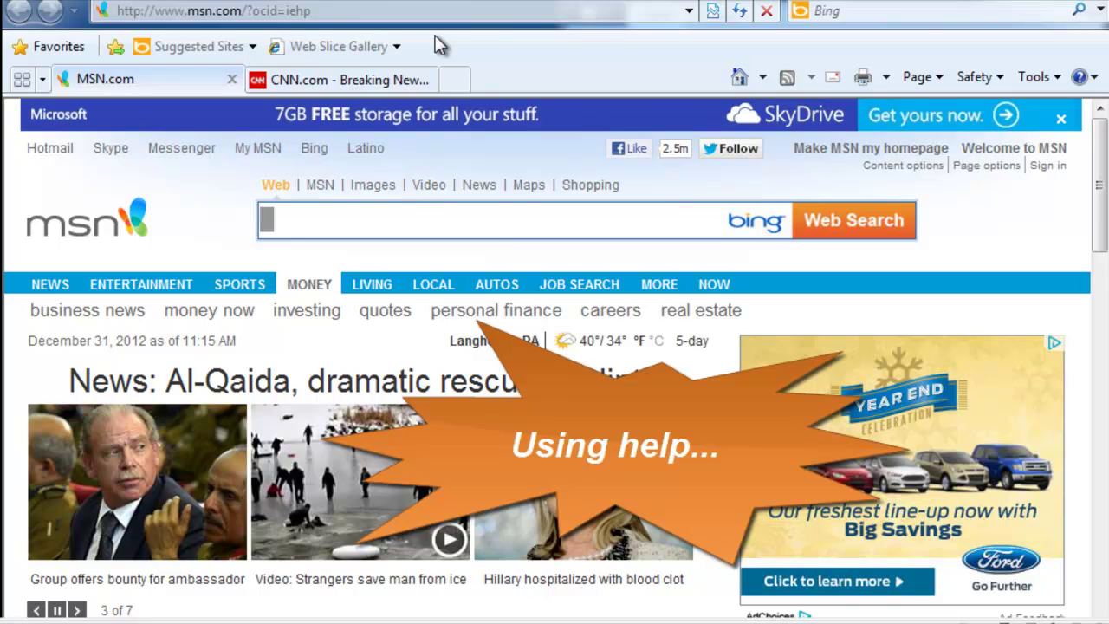
key("super+Down")
key("super+Down")
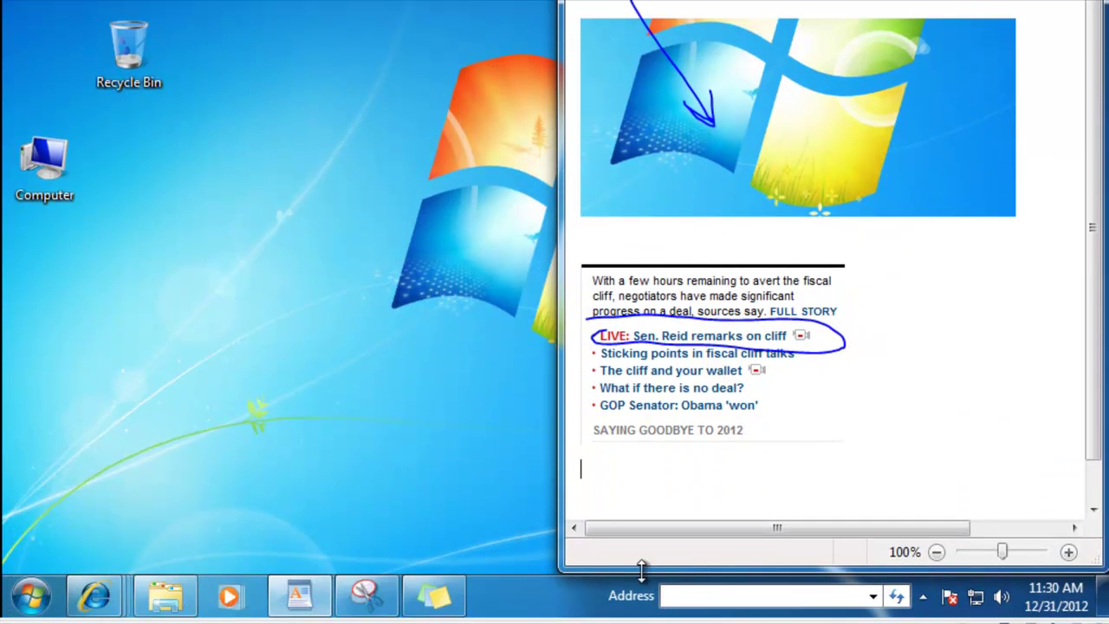
Step: Open the Windows help topic on customizing the Start menu and close the Getting Started window
left_click(35, 599)
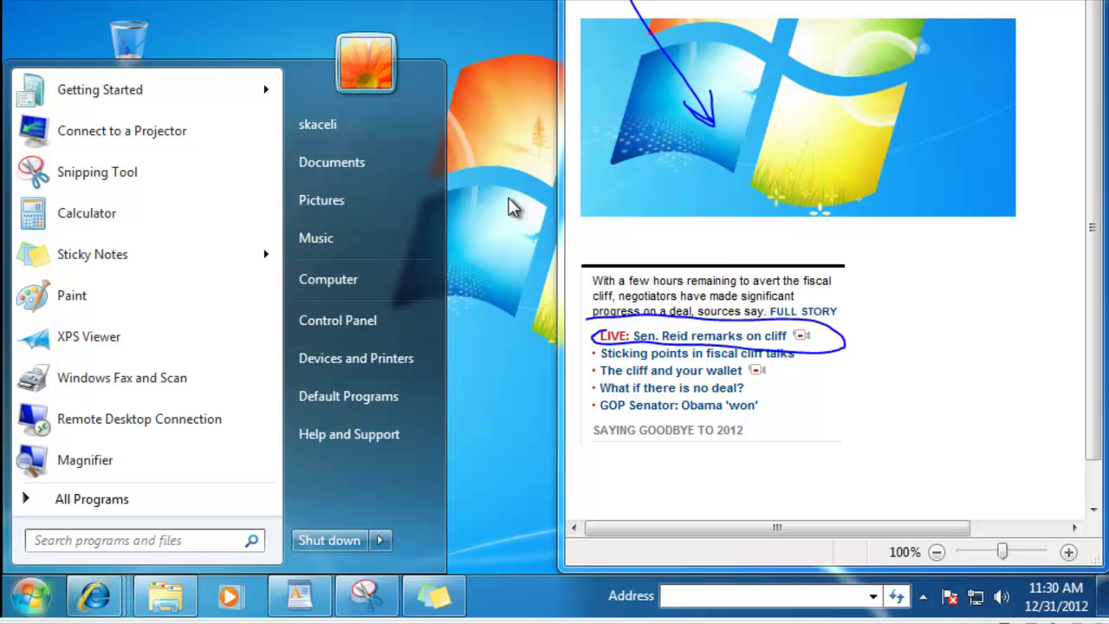
key("F1")
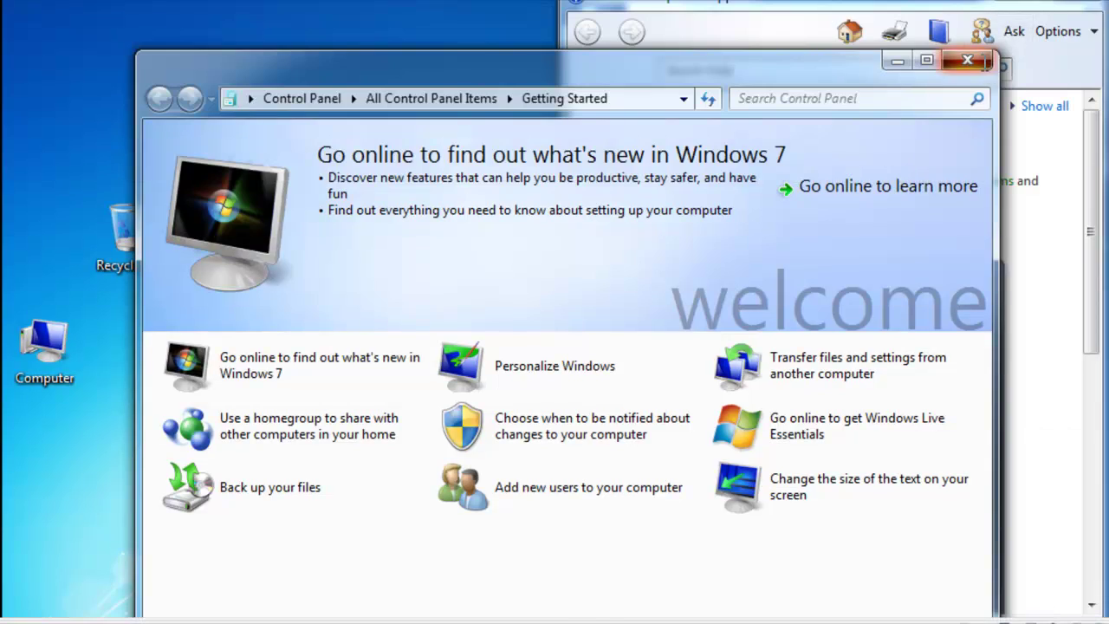
left_click(968, 60)
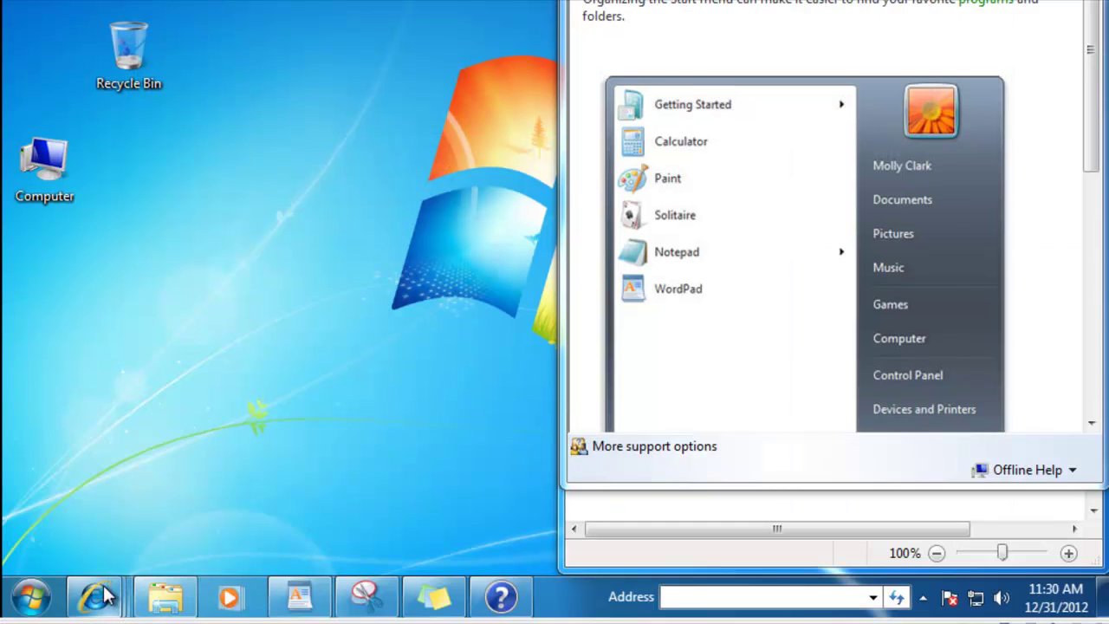
Step: Show the Getting Started task list in the Start menu and close the Windows help window
left_click(22, 598)
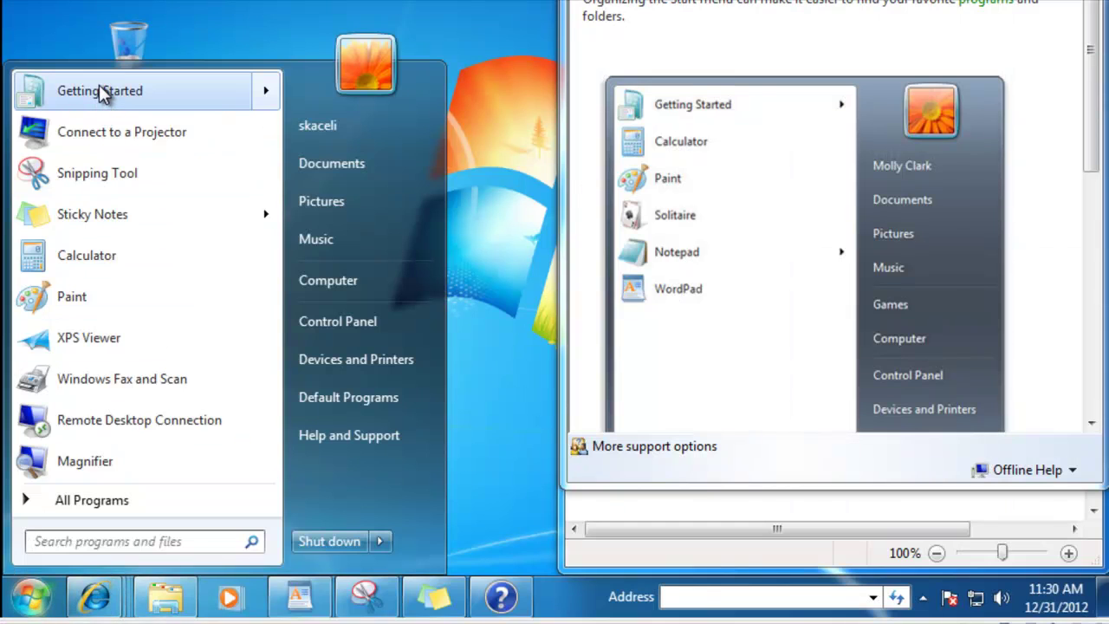
mouse_move(106, 92)
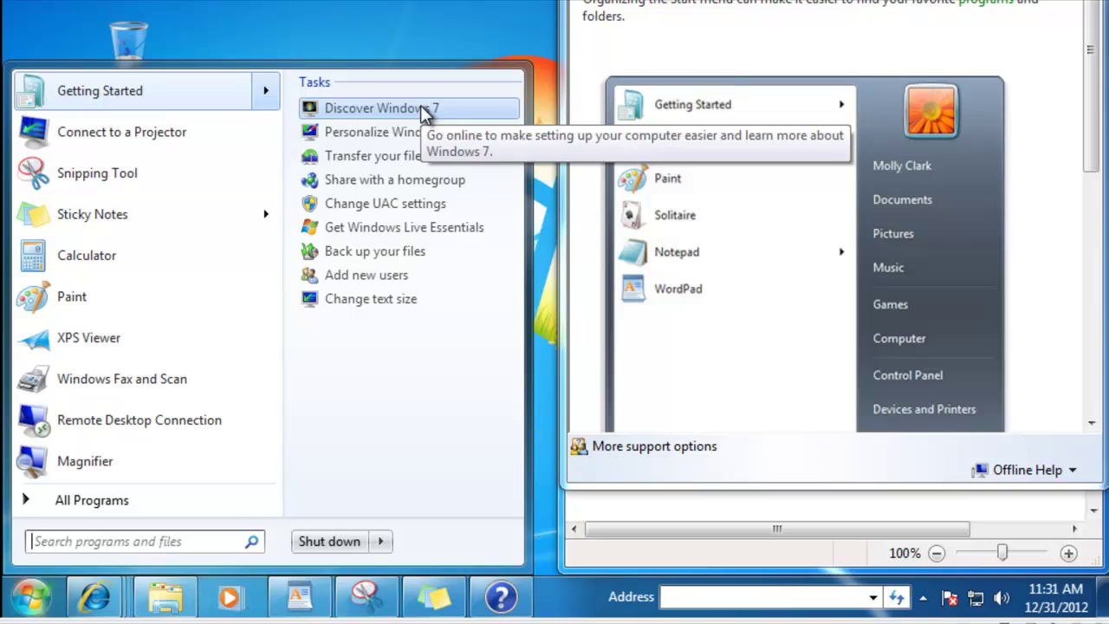
left_click(28, 605)
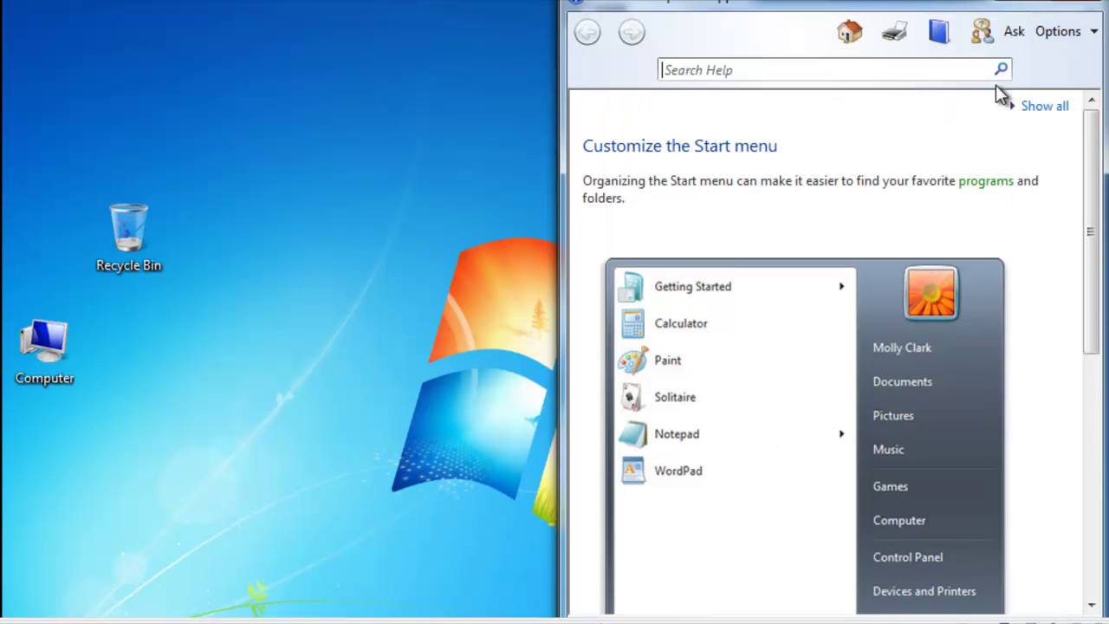
left_click(1083, 3)
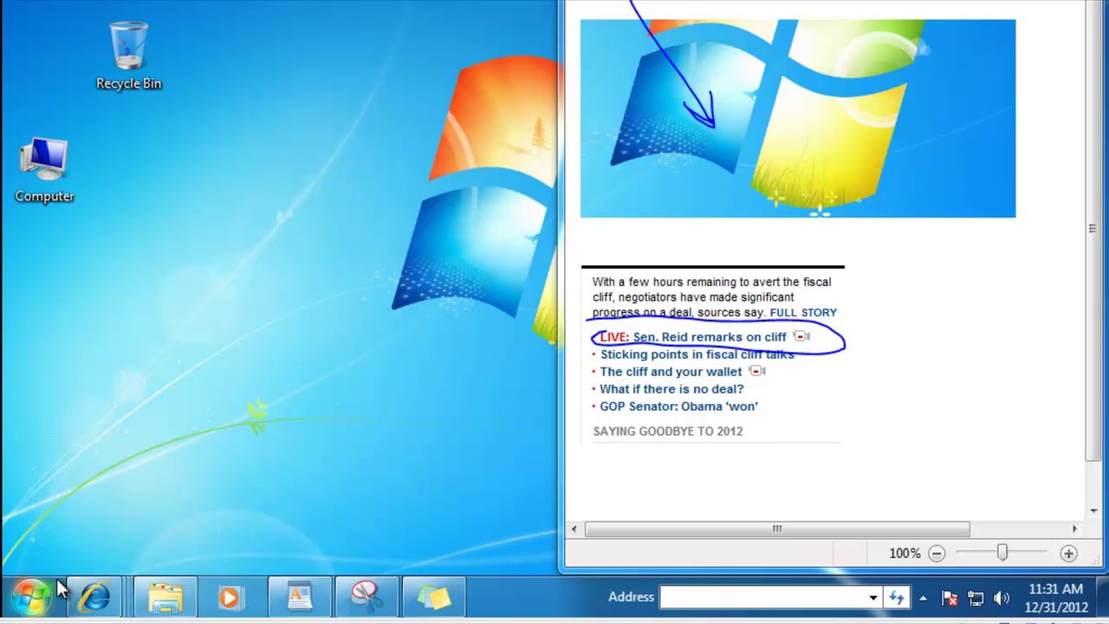
Step: Open the Control Panel to examine its list of items, and close it again
left_click(26, 597)
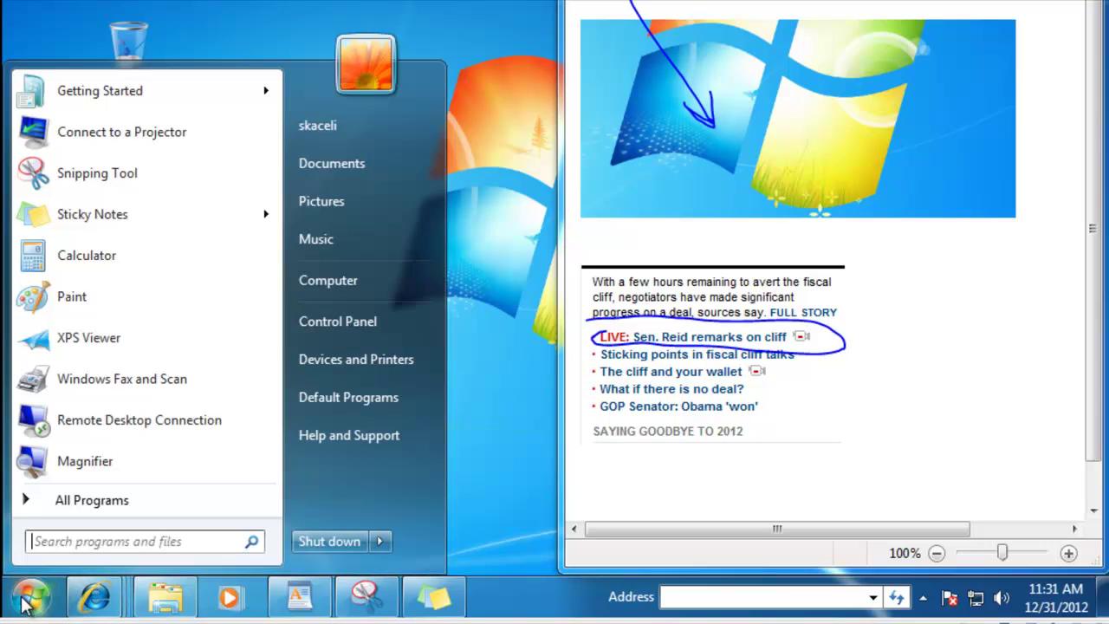
left_click(338, 321)
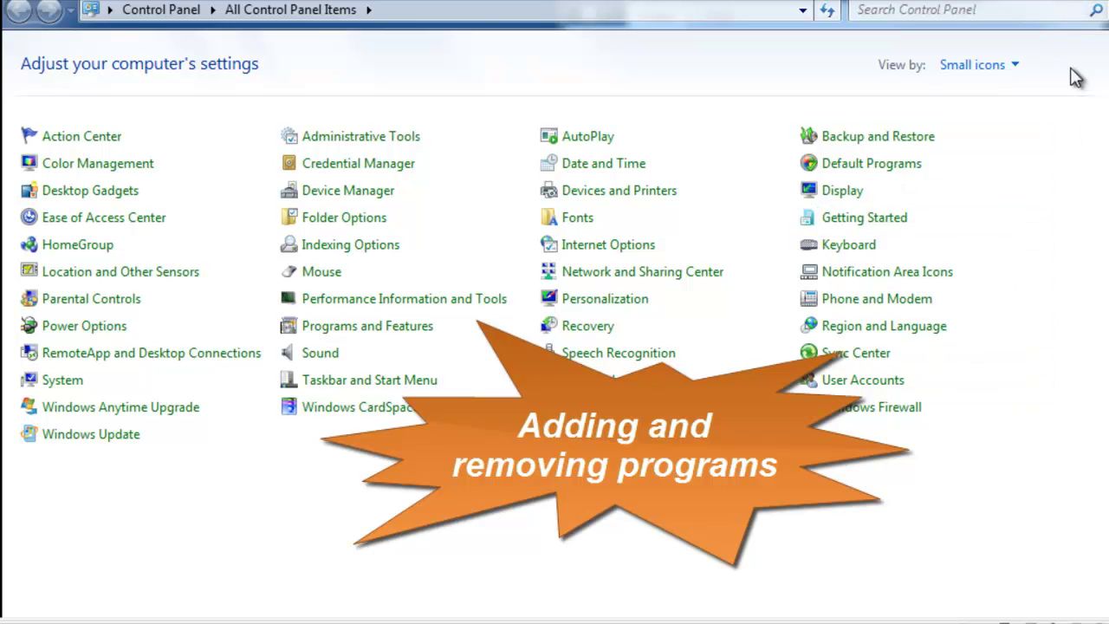
left_click(1081, 5)
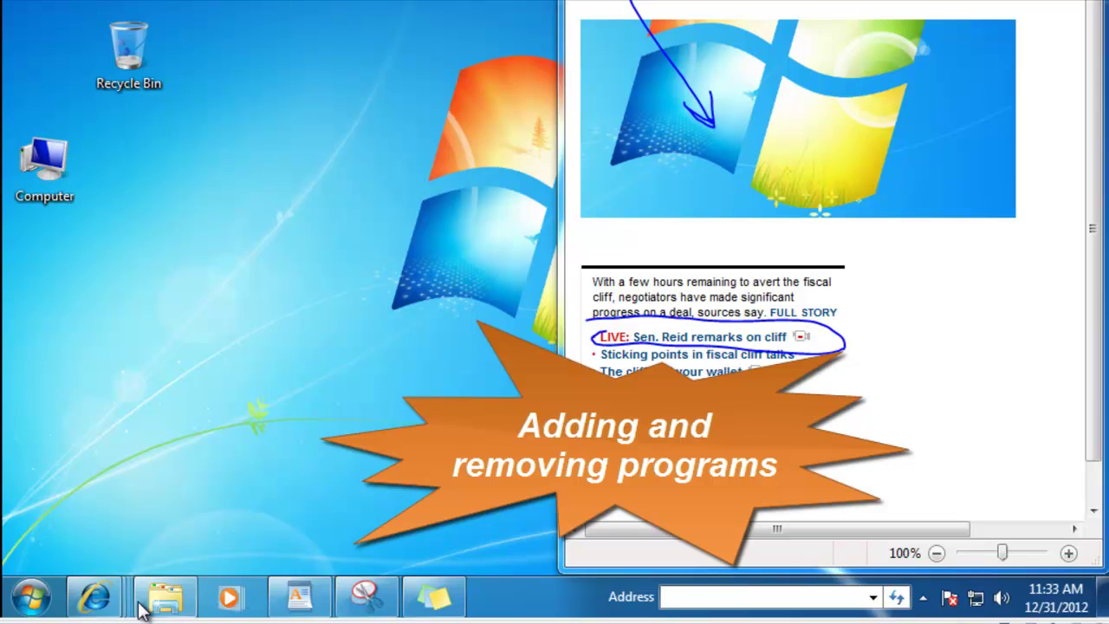
Step: Open Programs and Features in the Control Panel
left_click(43, 604)
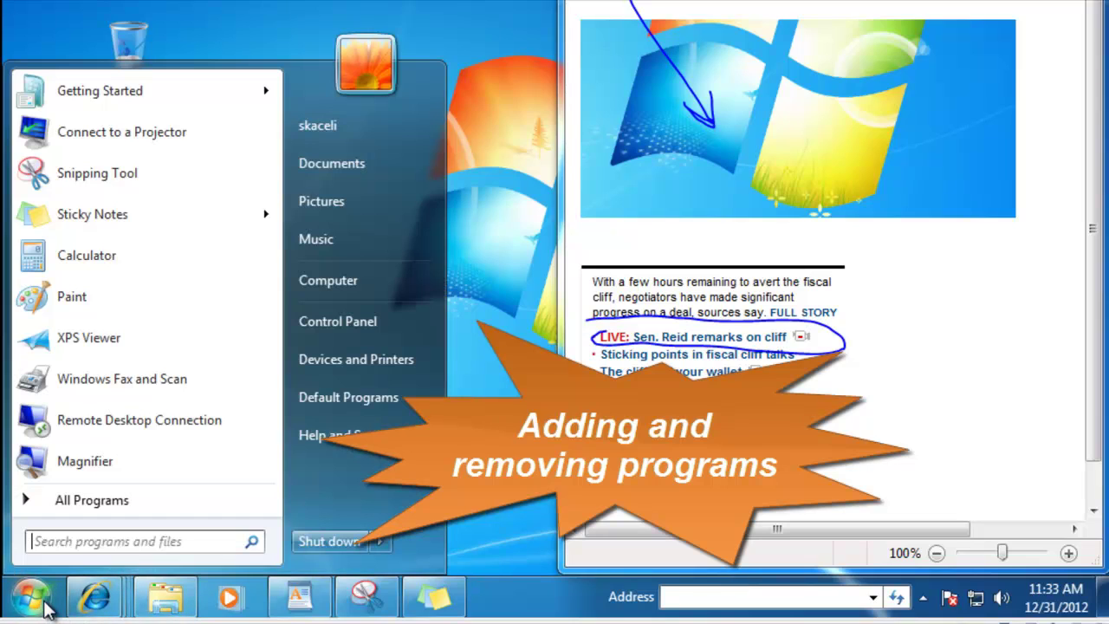
left_click(337, 318)
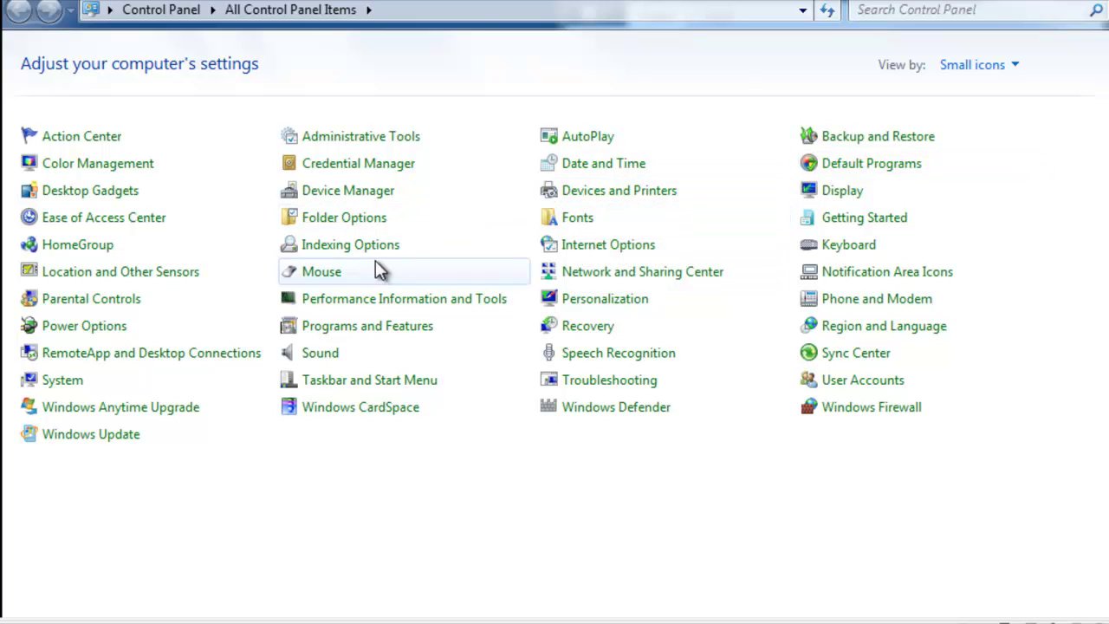
left_click(323, 331)
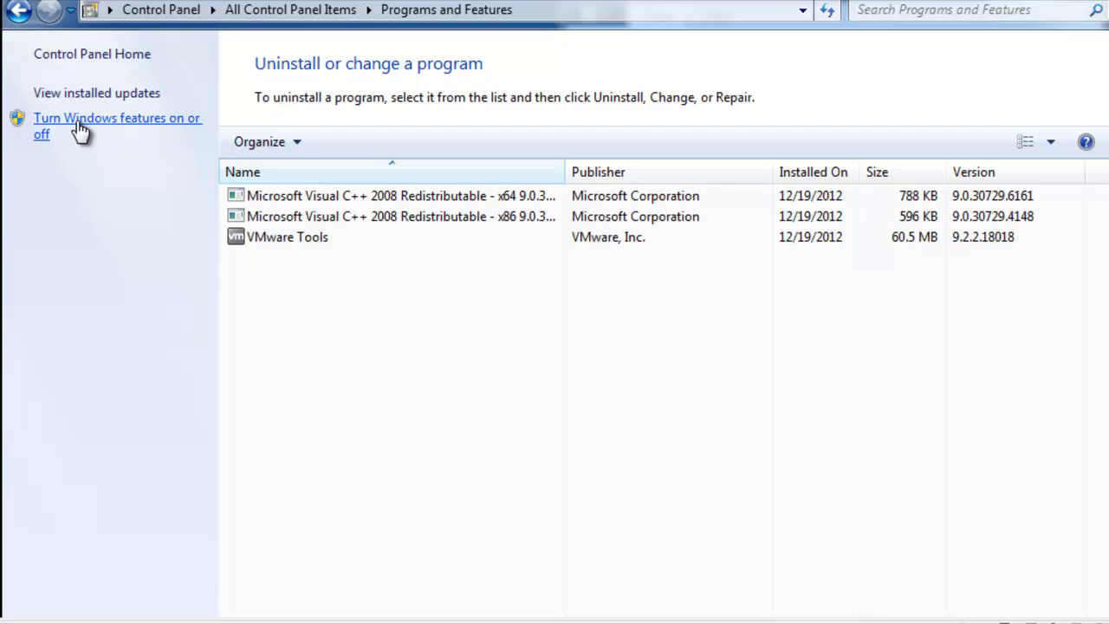
Step: Start uninstalling Microsoft Visual C++ 2008 Redistributable - x64 and decline the uninstall confirmation
left_click(299, 199)
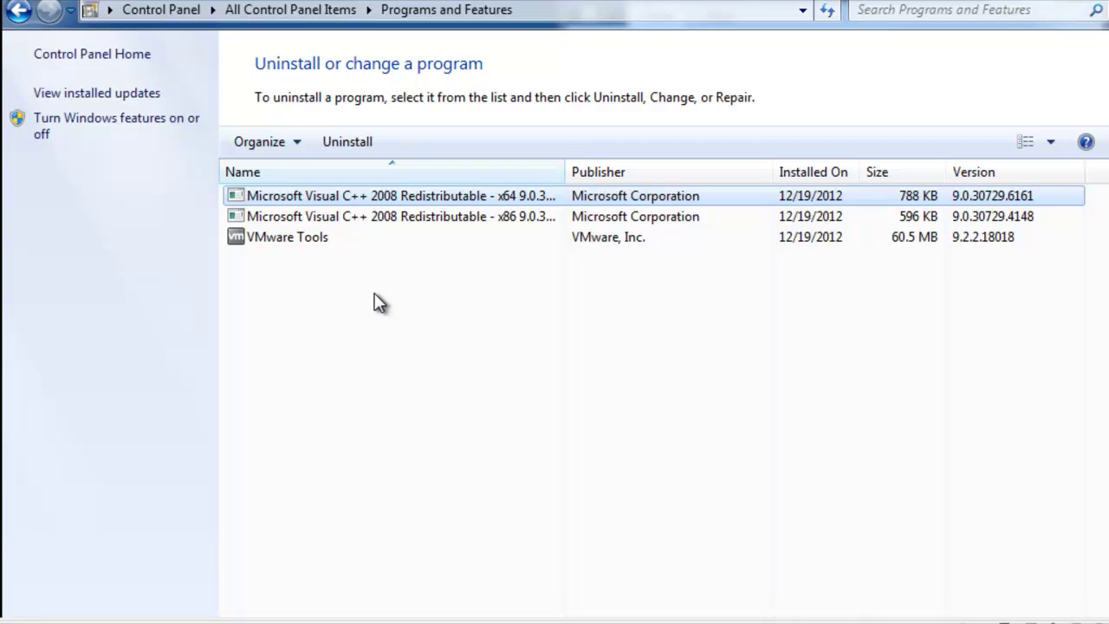
left_click(353, 145)
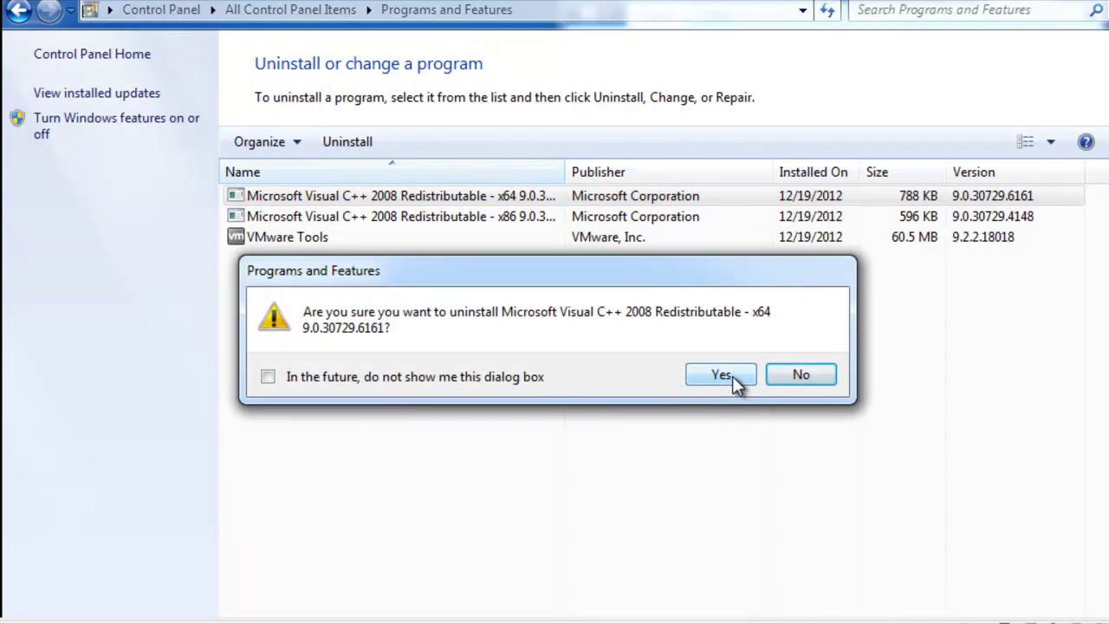
left_click(799, 375)
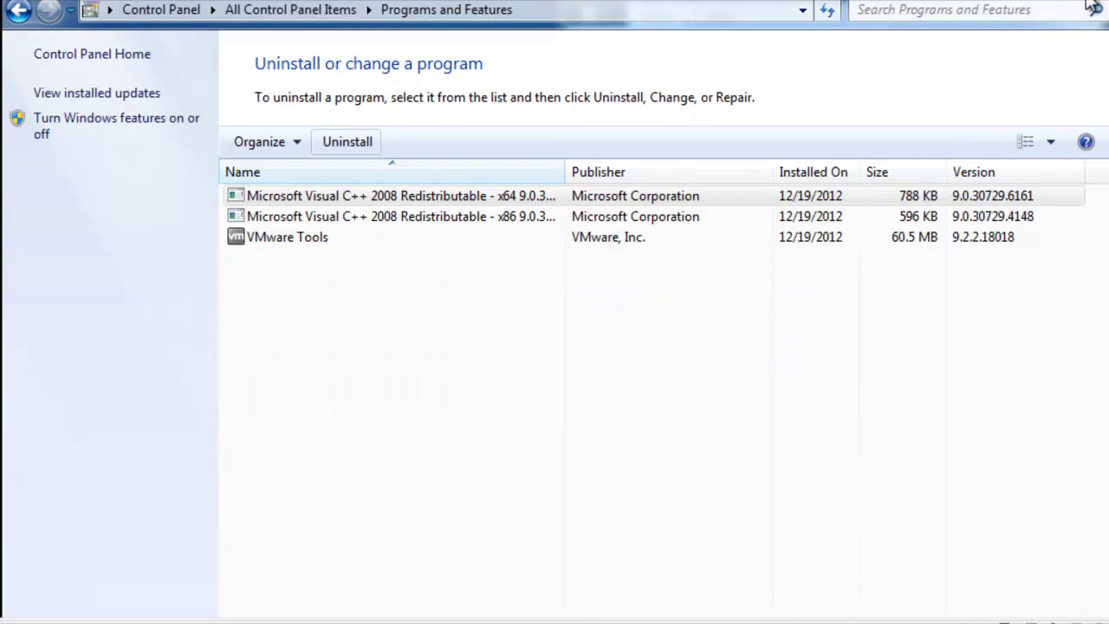